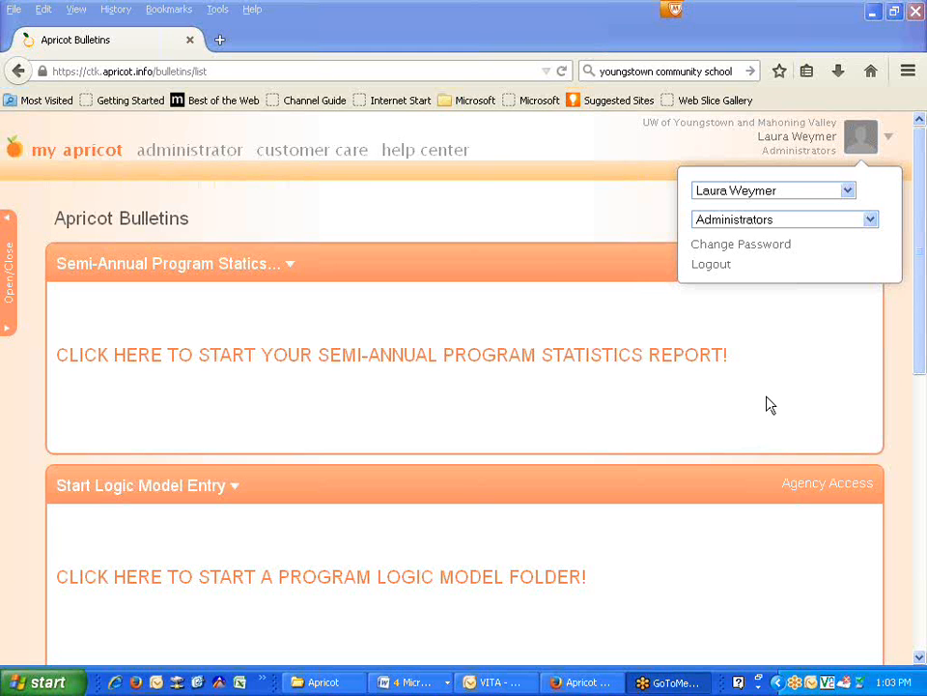
- Start a new Outlook email and accept the contact's suggested address in the To field
left_click(483, 680)
left_click(36, 57)
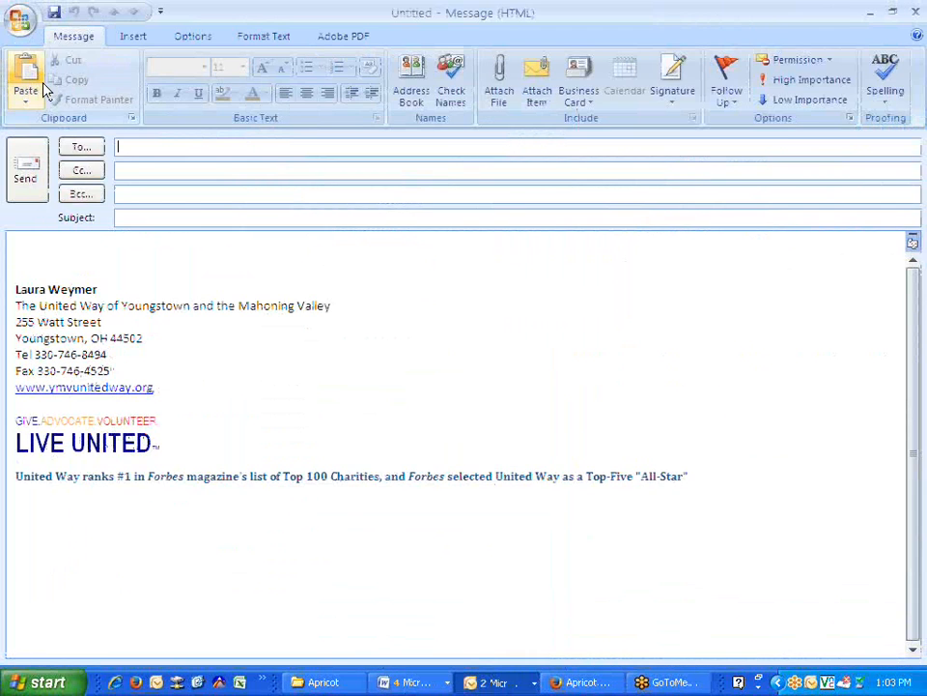
type("debbi")
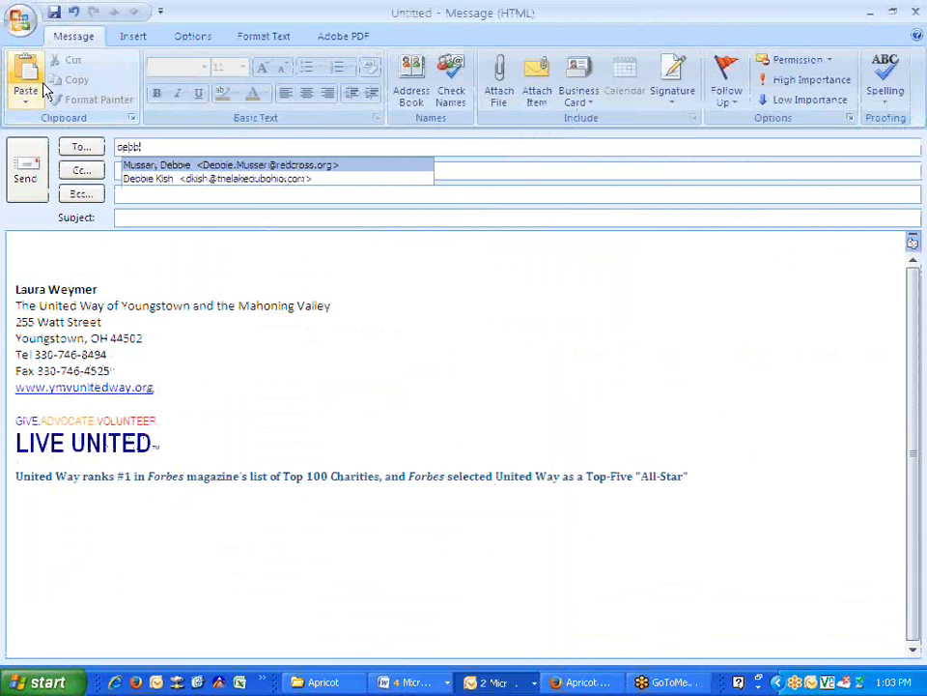
type("e")
key("BackSpace")
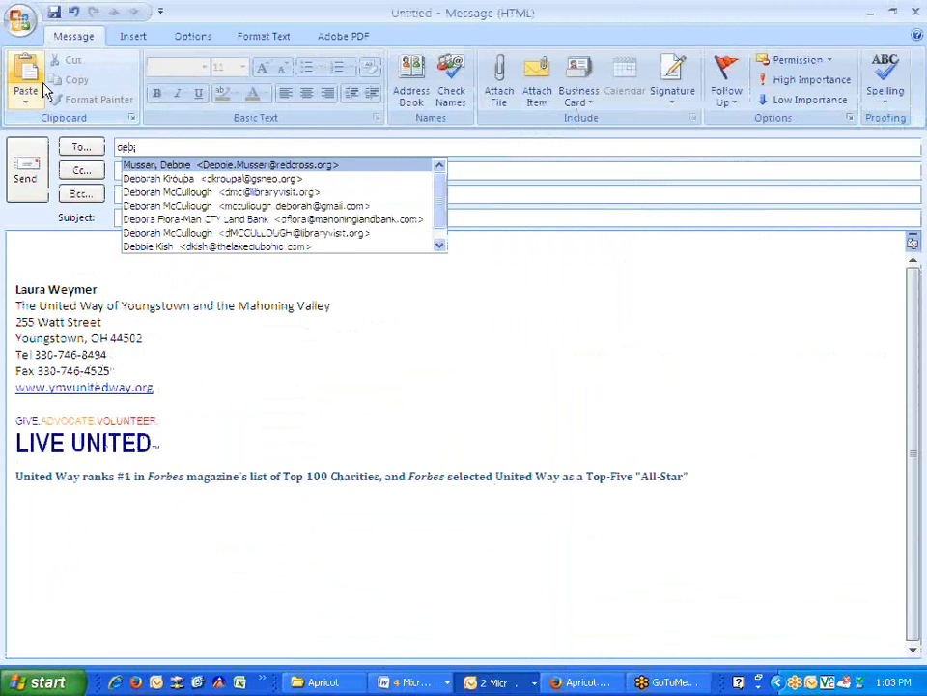
key("BackSpace")
key("BackSpace")
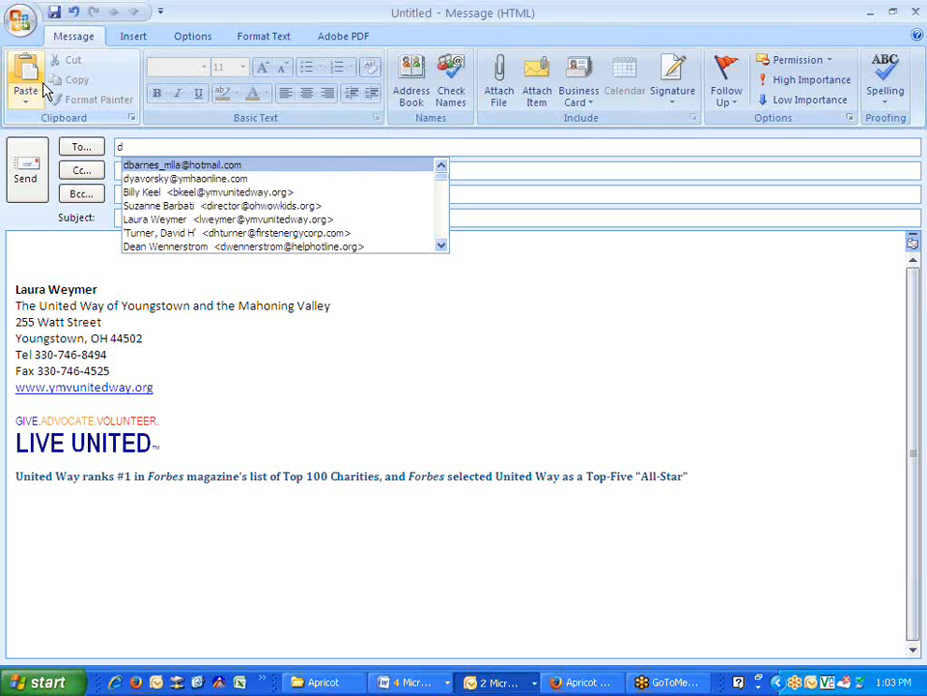
type("merwin")
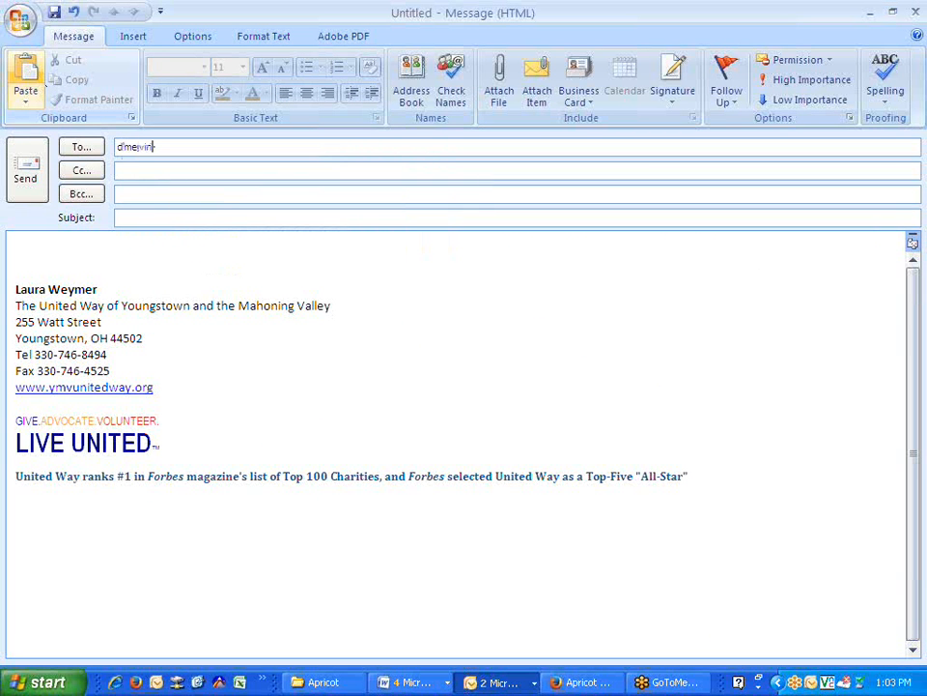
key("BackSpace")
key("BackSpace")
key("BackSpace")
key("BackSpace")
key("BackSpace")
key("BackSpace")
key("BackSpace")
type("ym")
key("Return")
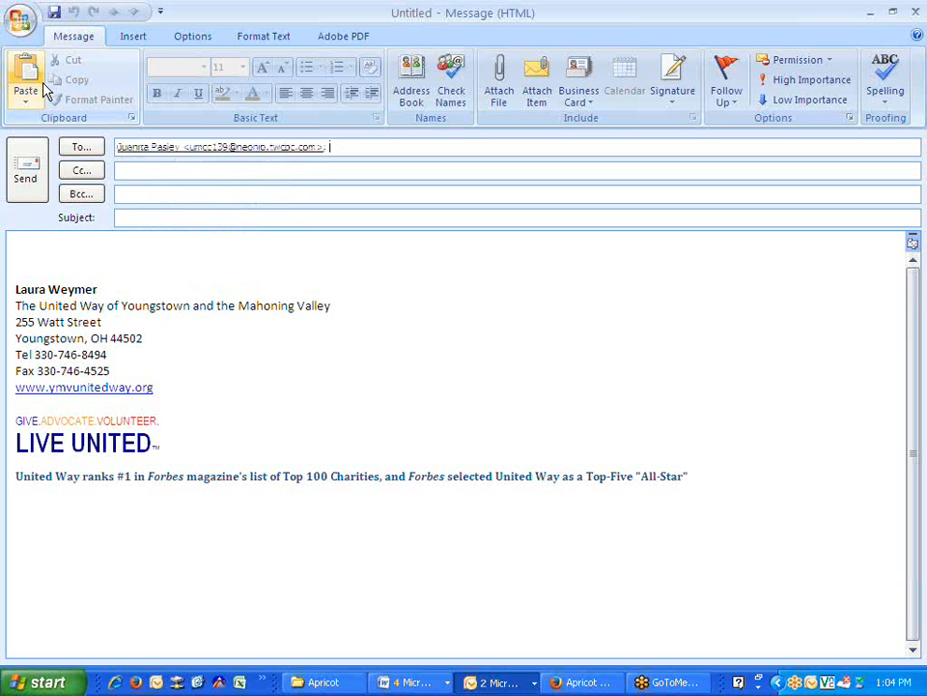
left_click(160, 218)
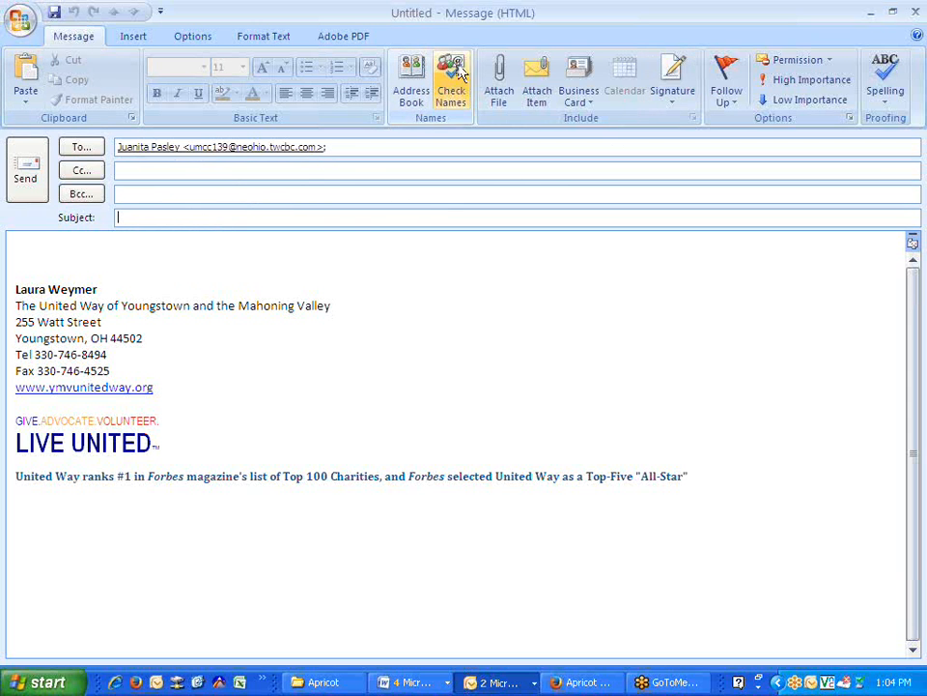
- Begin attaching a file and browse the folders on the shared G: common drive
left_click(501, 94)
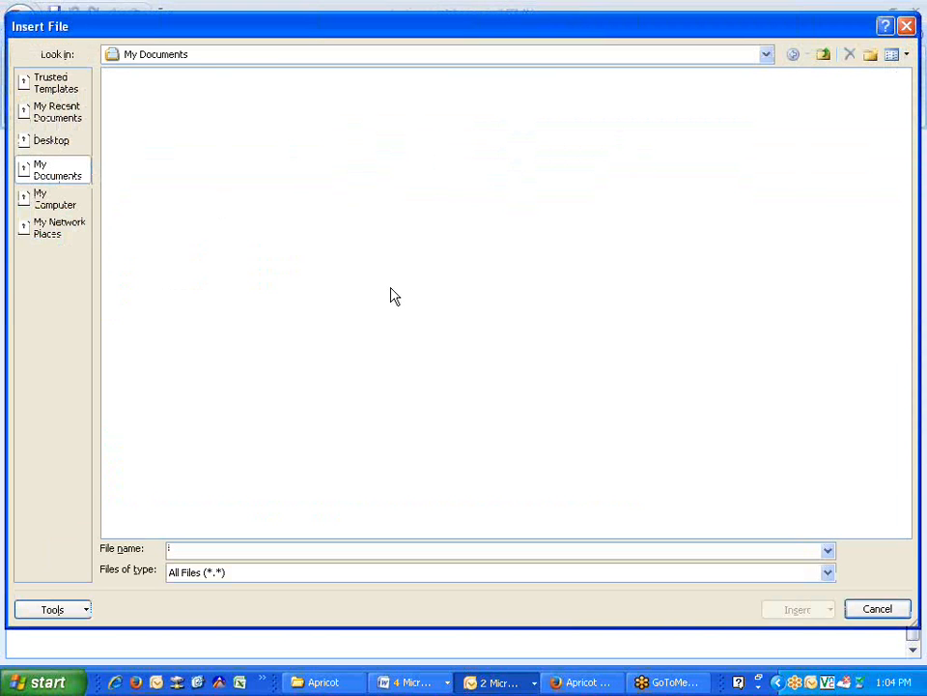
double_click(586, 402)
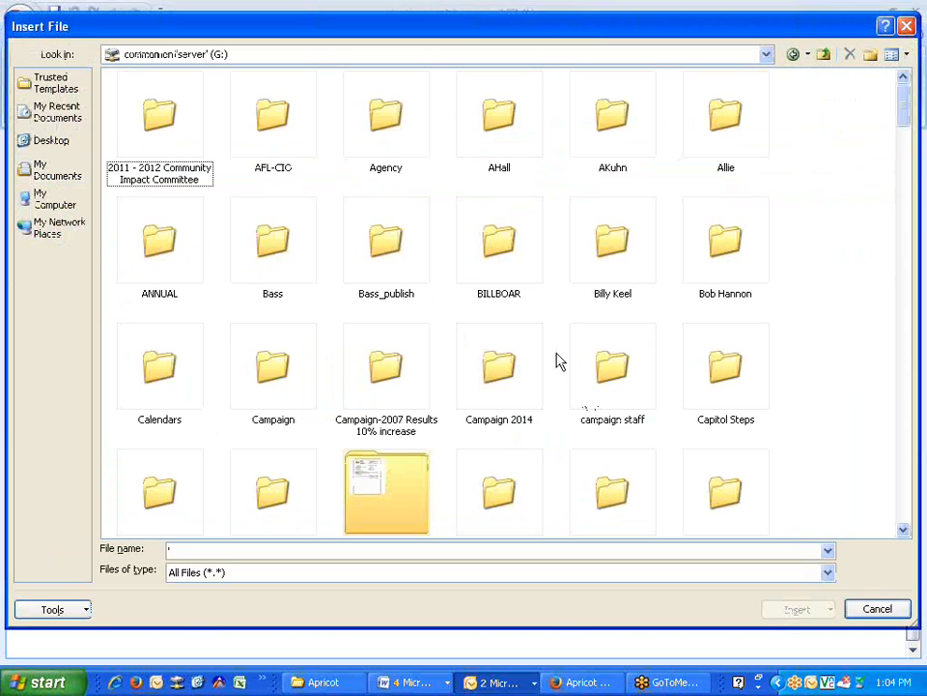
left_click_drag(382, 28, 348, 12)
scroll(441, 400, "down", 10)
scroll(440, 400, "down", 15)
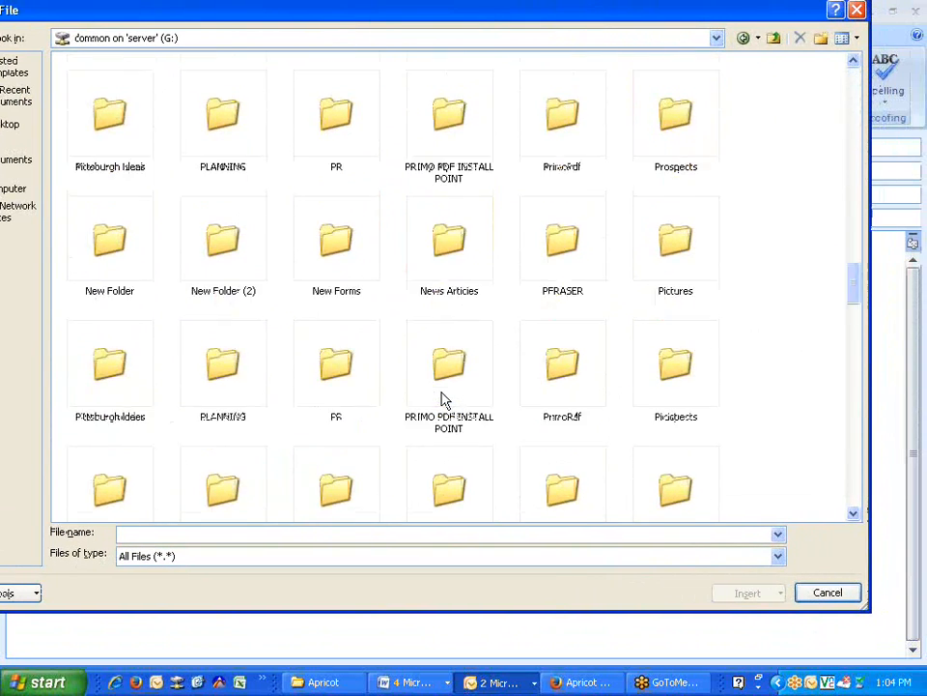
scroll(456, 394, "up", 2)
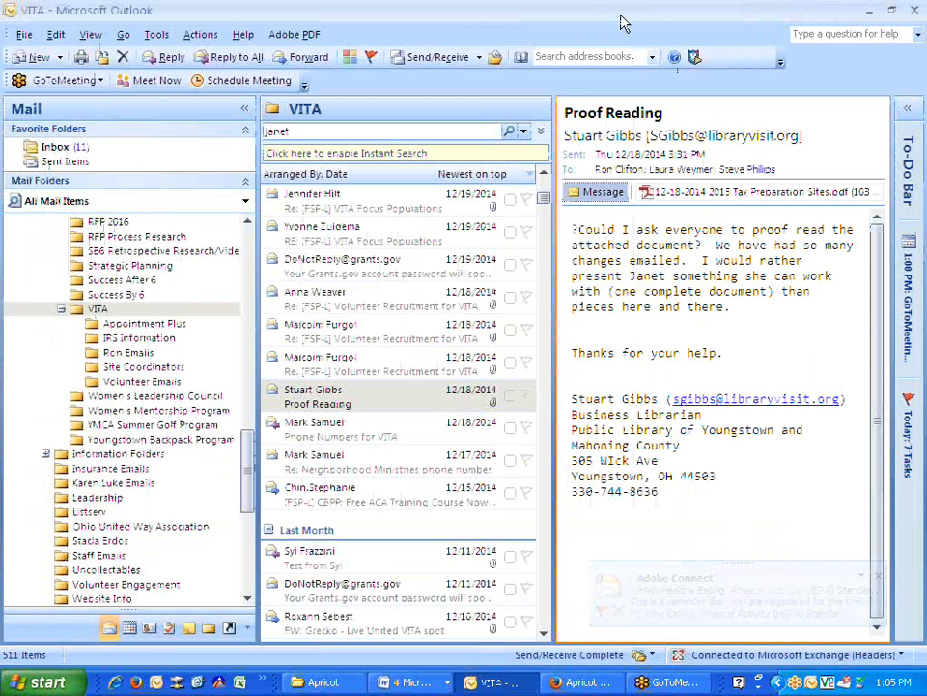
- Restore the Outlook window from full screen and bring Firefox with Apricot forward
double_click(543, 11)
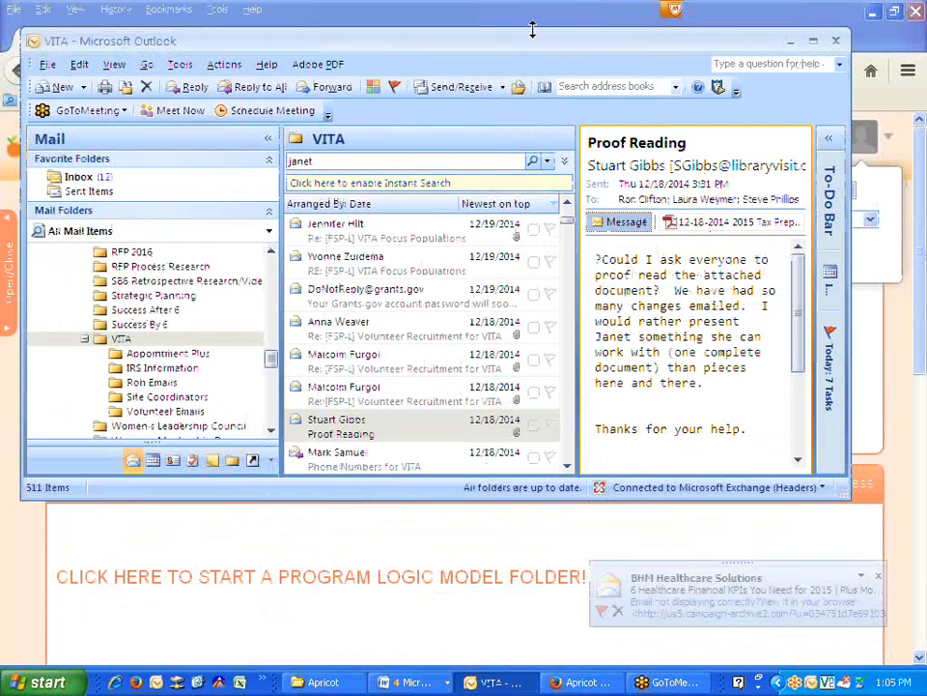
left_click(530, 24)
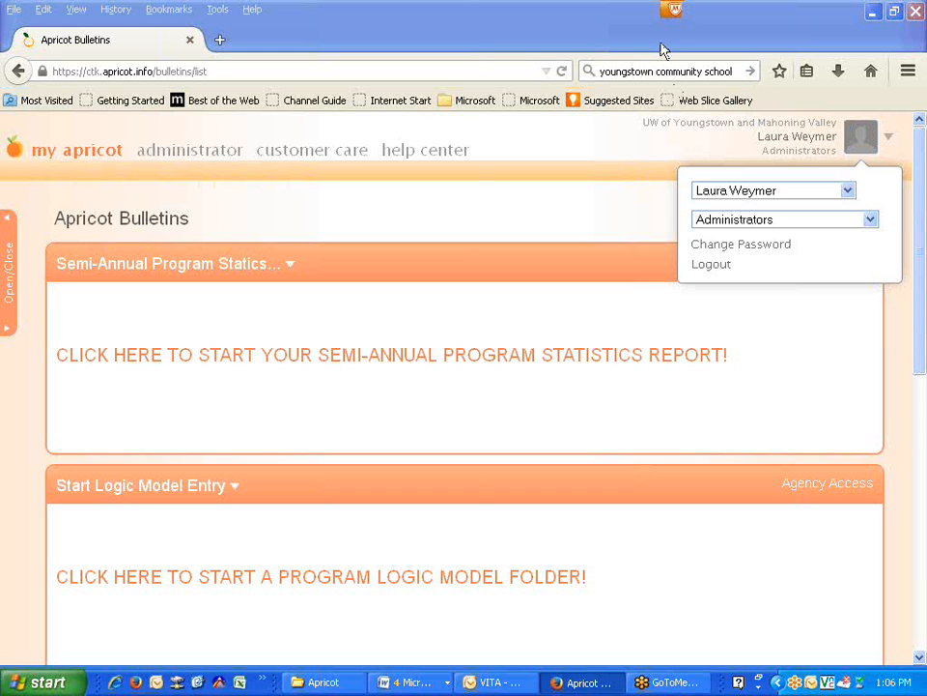
- Choose the United Way Partner Agency user from the view-as user list
left_click(761, 194)
scroll(784, 367, "down", 3)
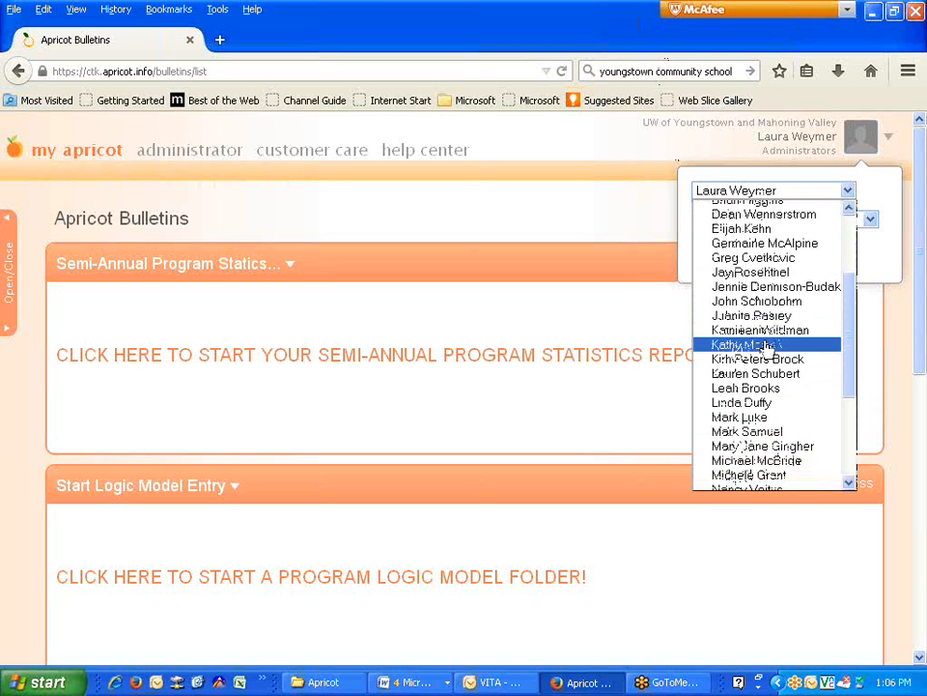
scroll(785, 411, "down", 2)
left_click(763, 440)
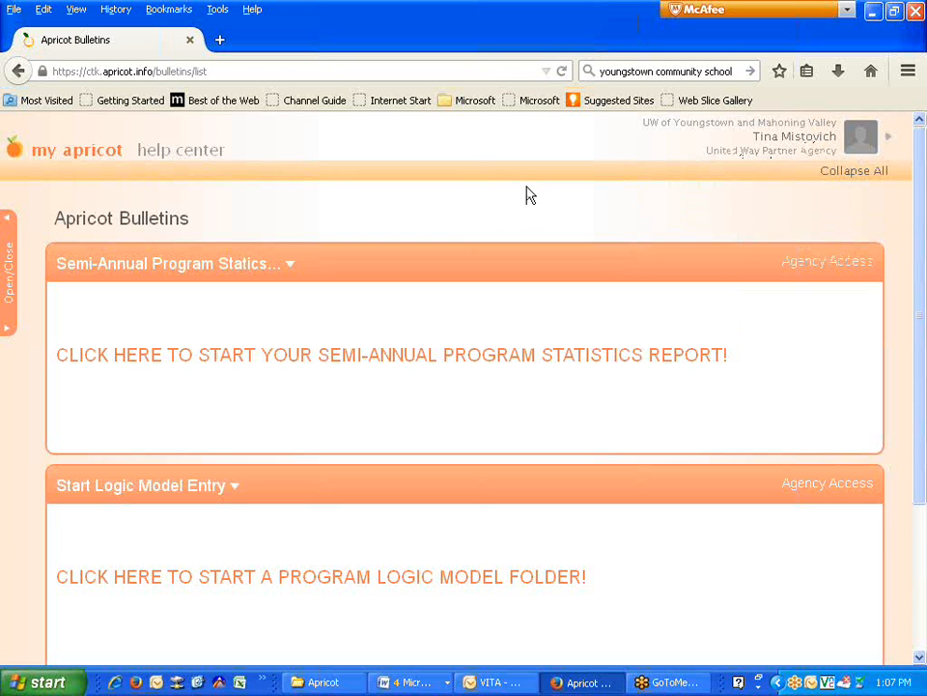
- Show the partner agency user's account options, including password change and logout
left_click(909, 44)
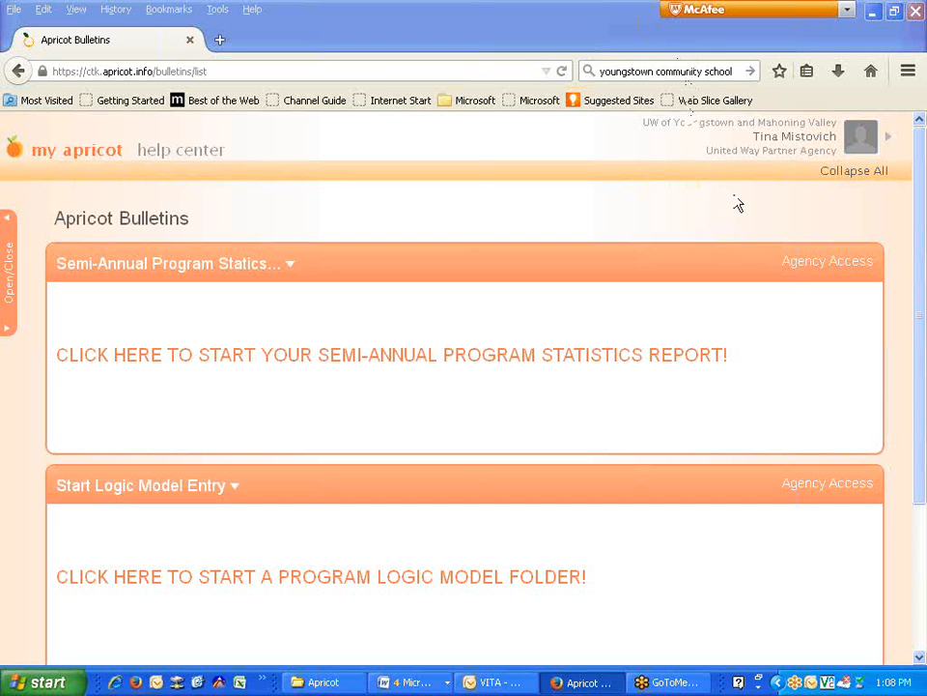
left_click(801, 155)
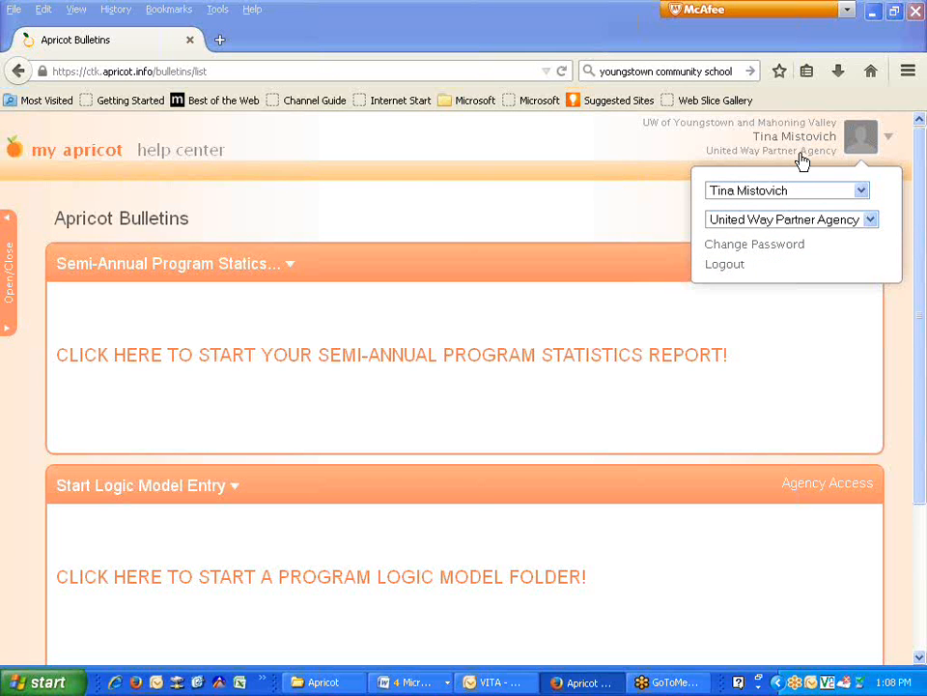
left_click(776, 253)
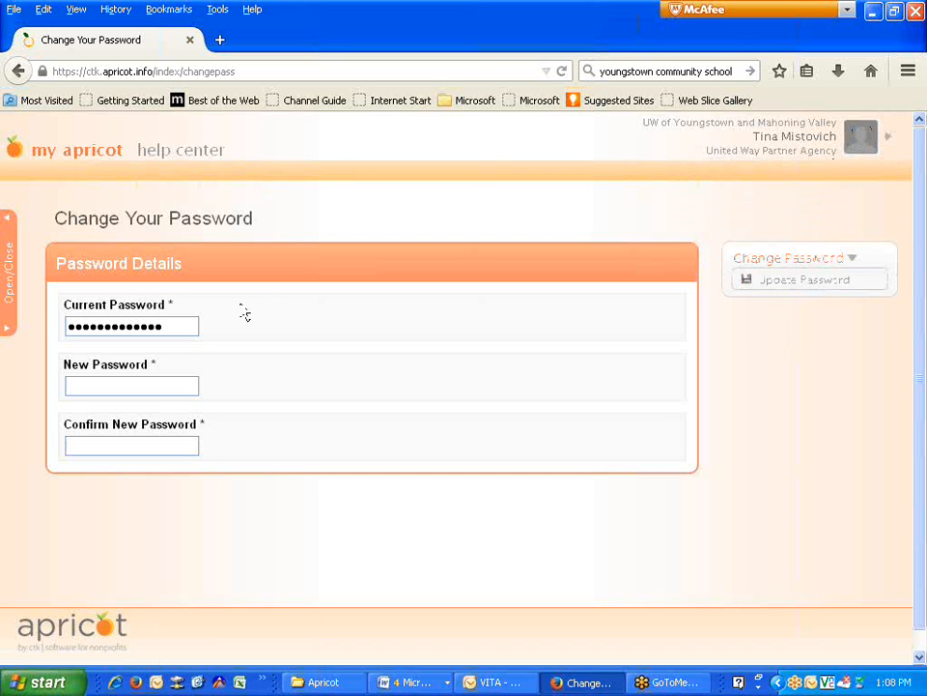
left_click_drag(176, 326, 7, 329)
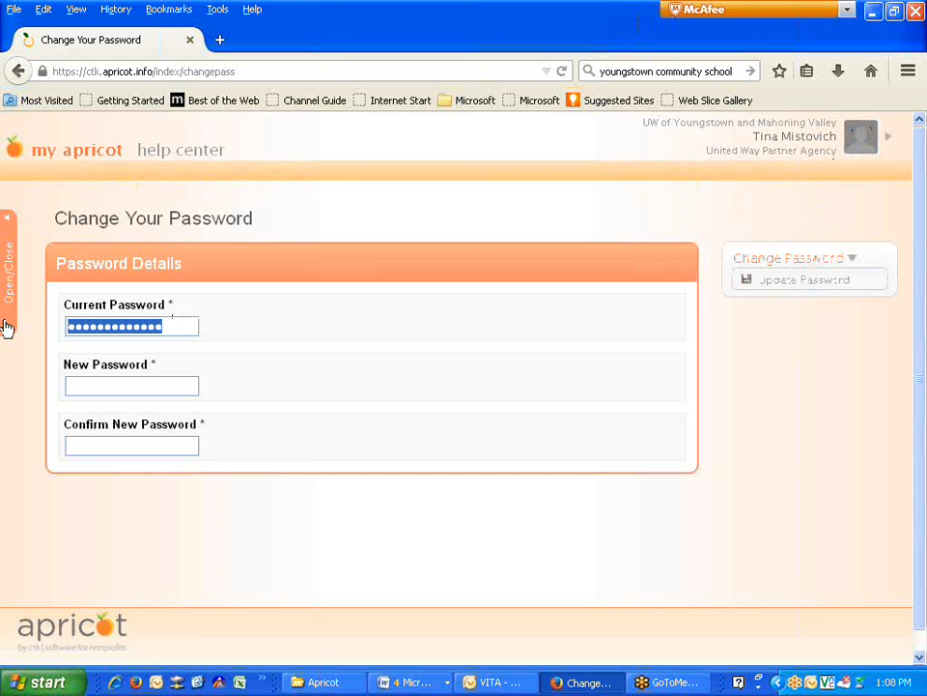
key("BackSpace")
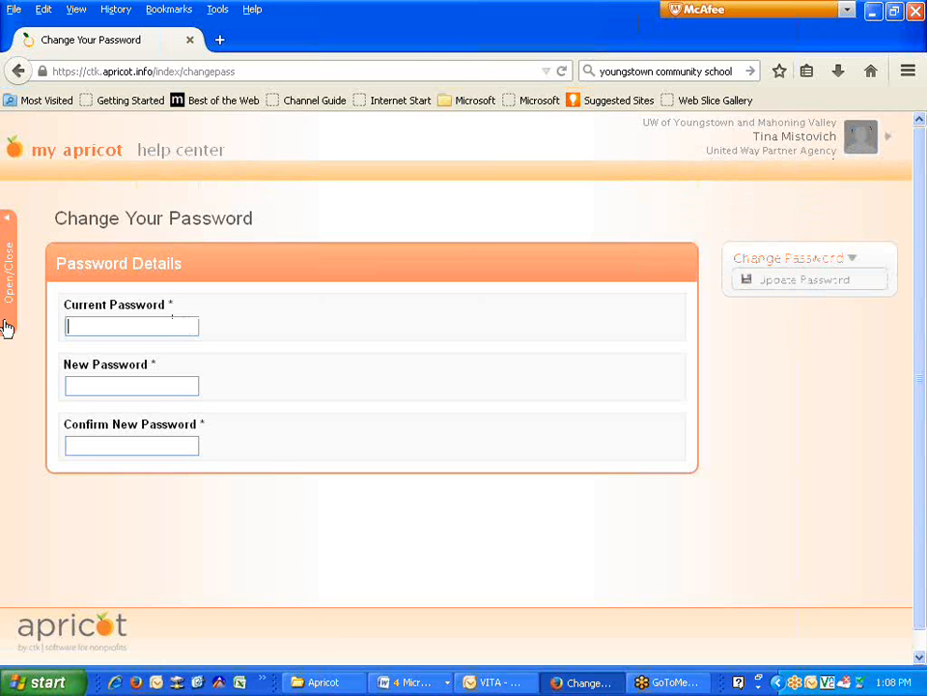
type("•••••••••••••••••")
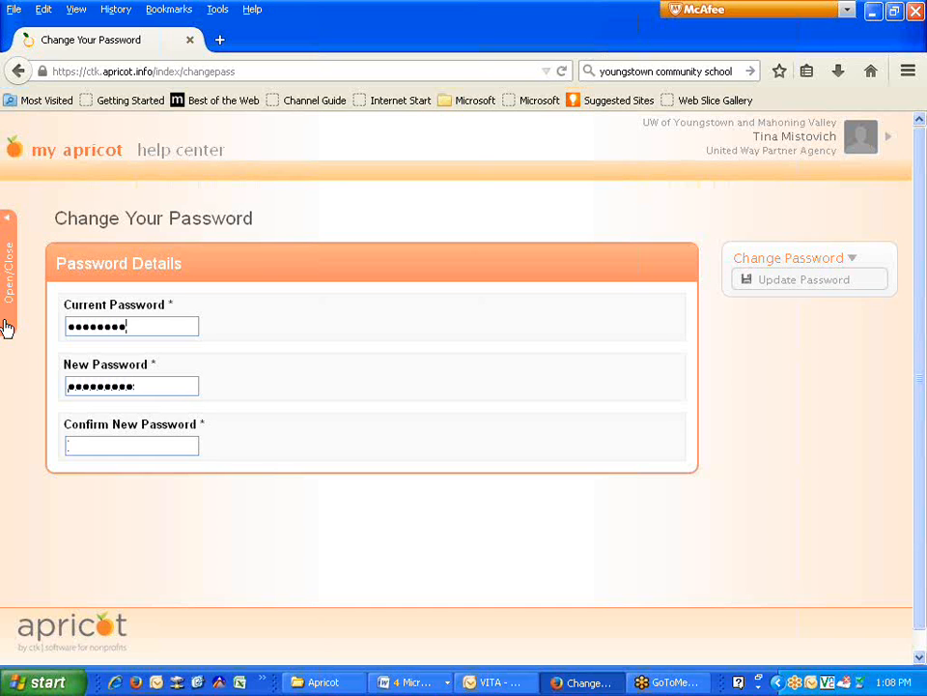
left_click(760, 286)
left_click(780, 140)
left_click(92, 154)
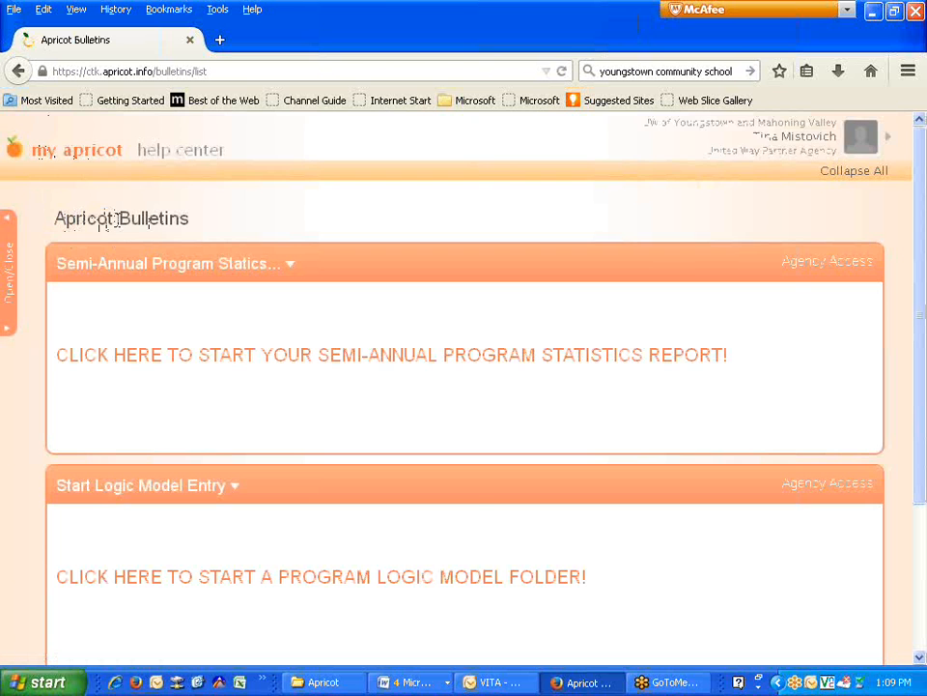
scroll(161, 290, "down", 2)
scroll(158, 303, "up", 2)
scroll(158, 303, "down", 2)
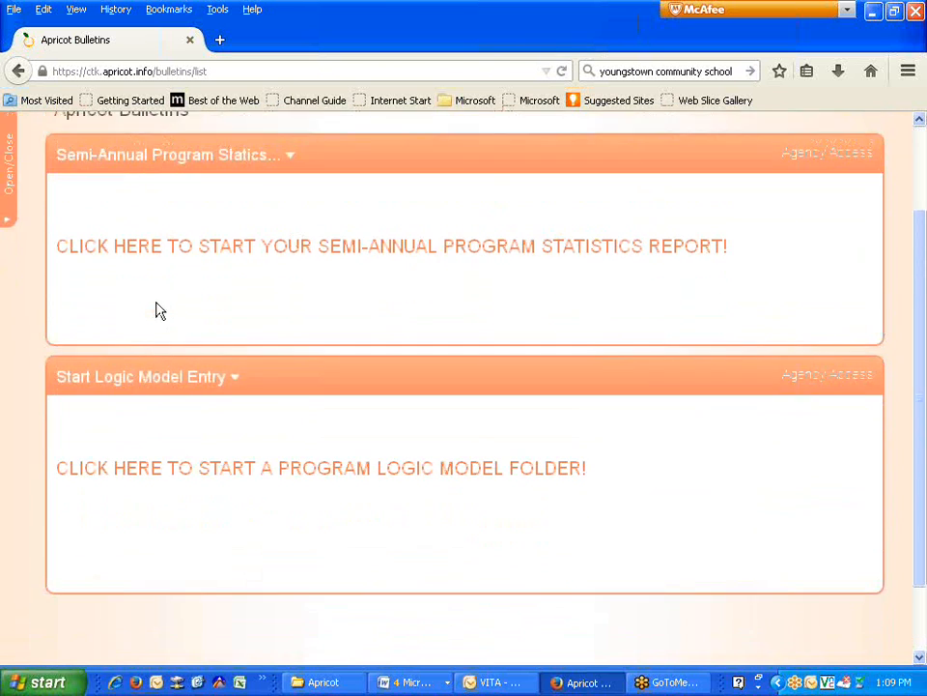
scroll(160, 309, "up", 2)
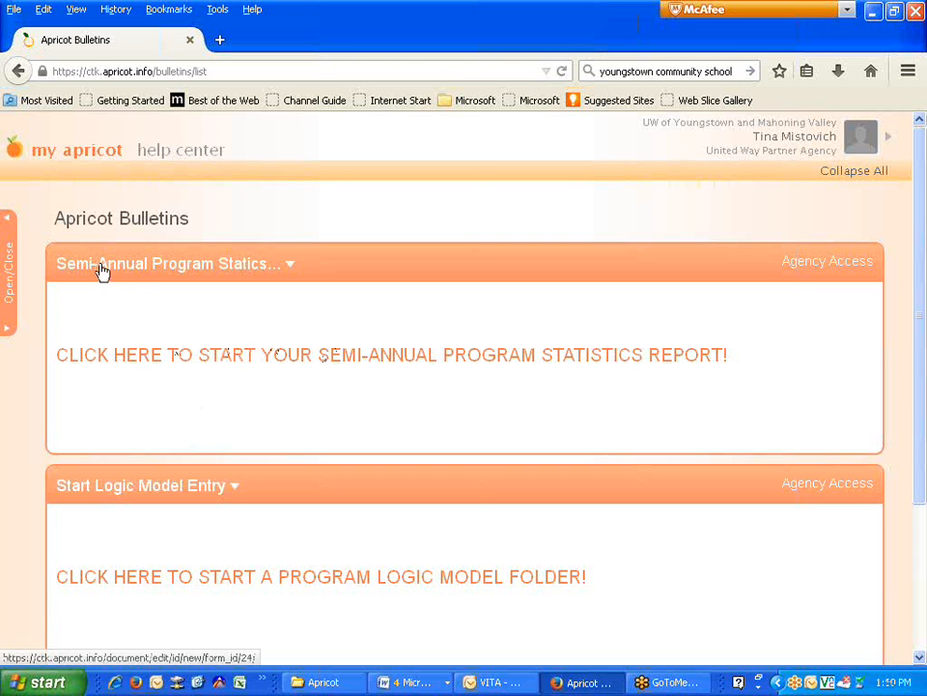
- Expand the side navigation panel and go to the YMVUW Agency Profile records
left_click(11, 273)
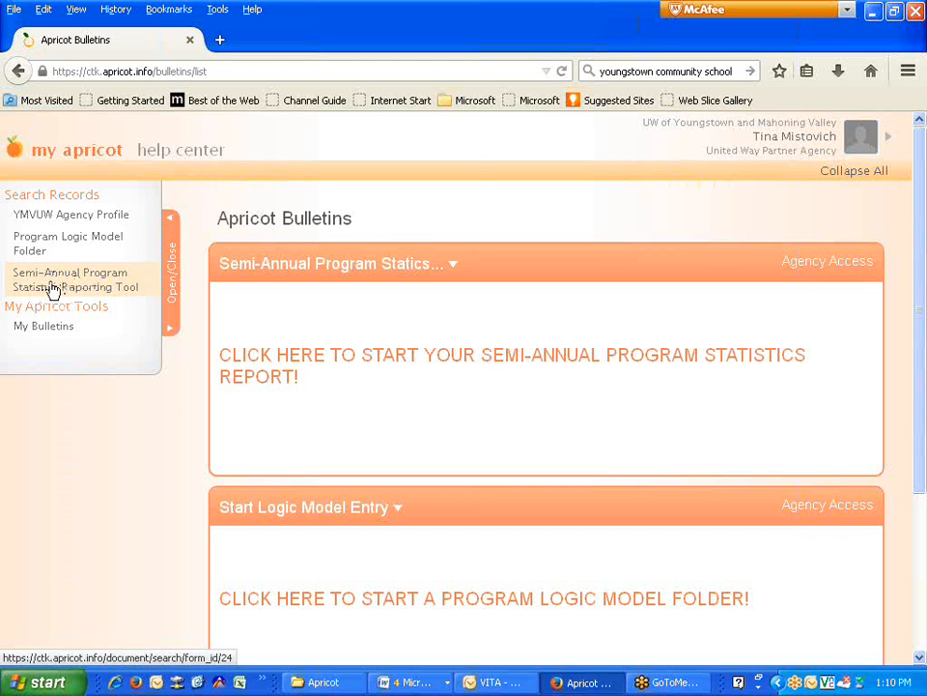
left_click(57, 223)
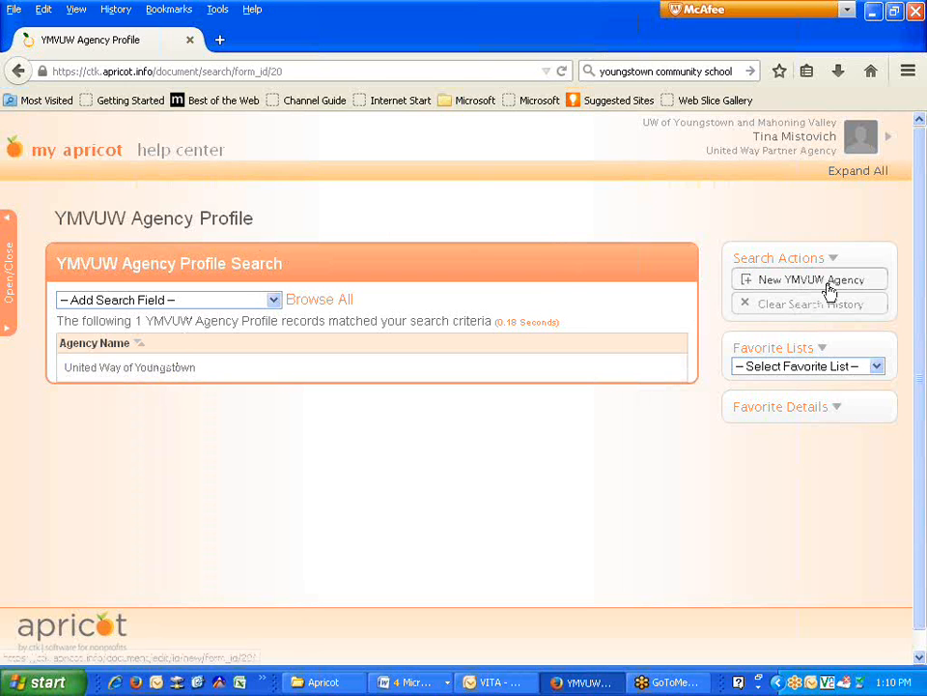
- Start a new YMVUW Agency record from Search Actions
left_click(779, 280)
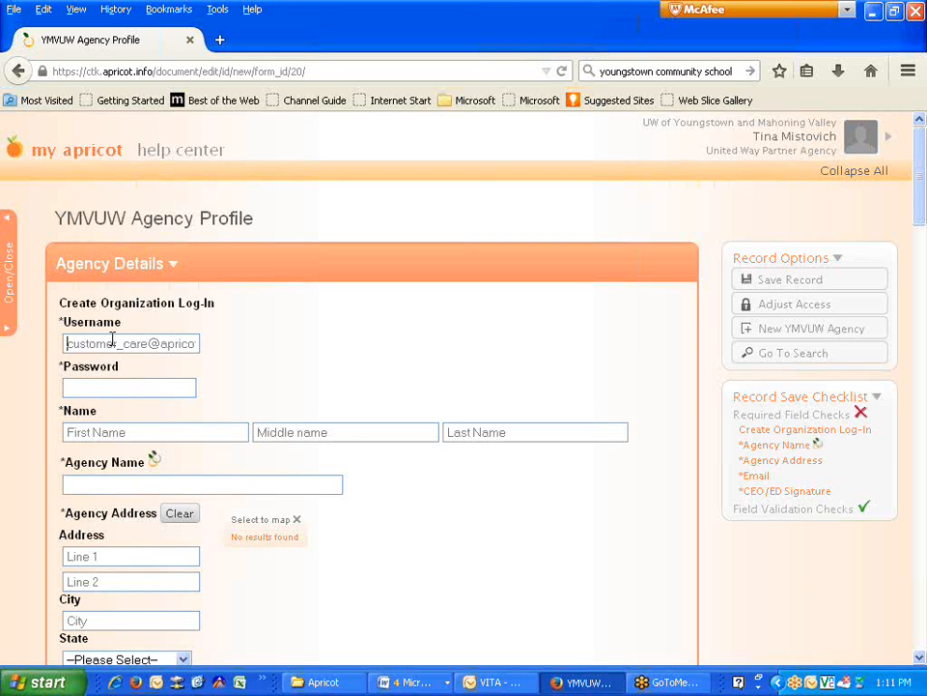
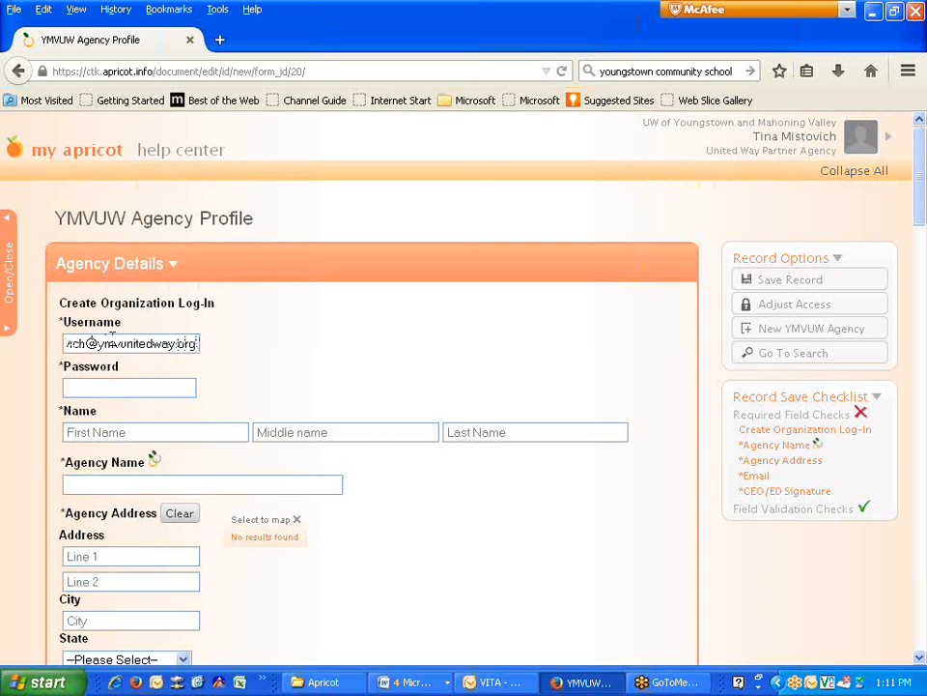
- Enter the user's e-mail address as the organization log-in Username
key("Home")
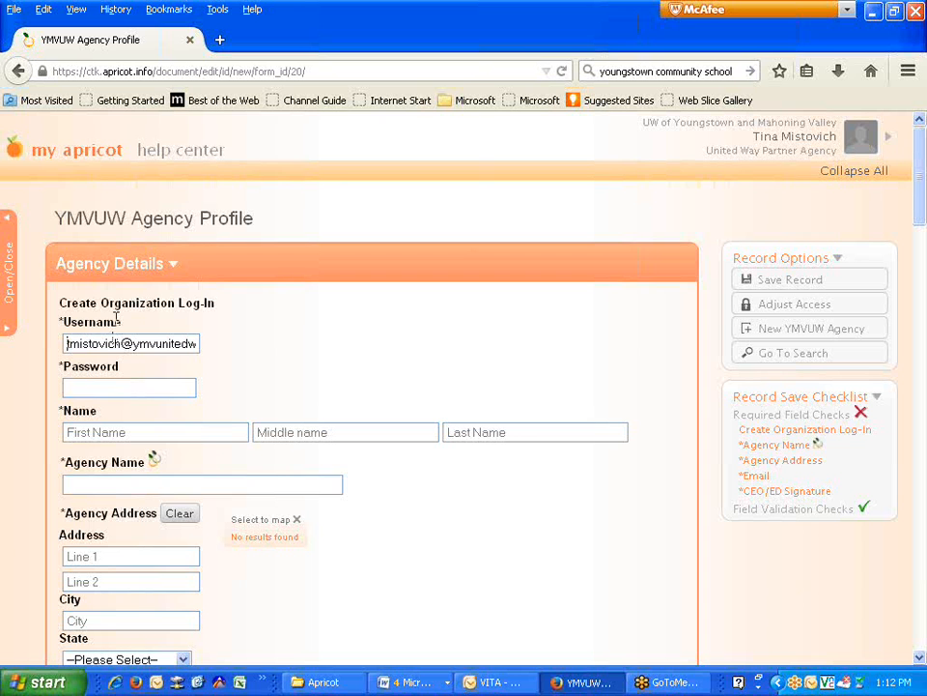
- Enter the account password for the organization log-in
left_click(97, 388)
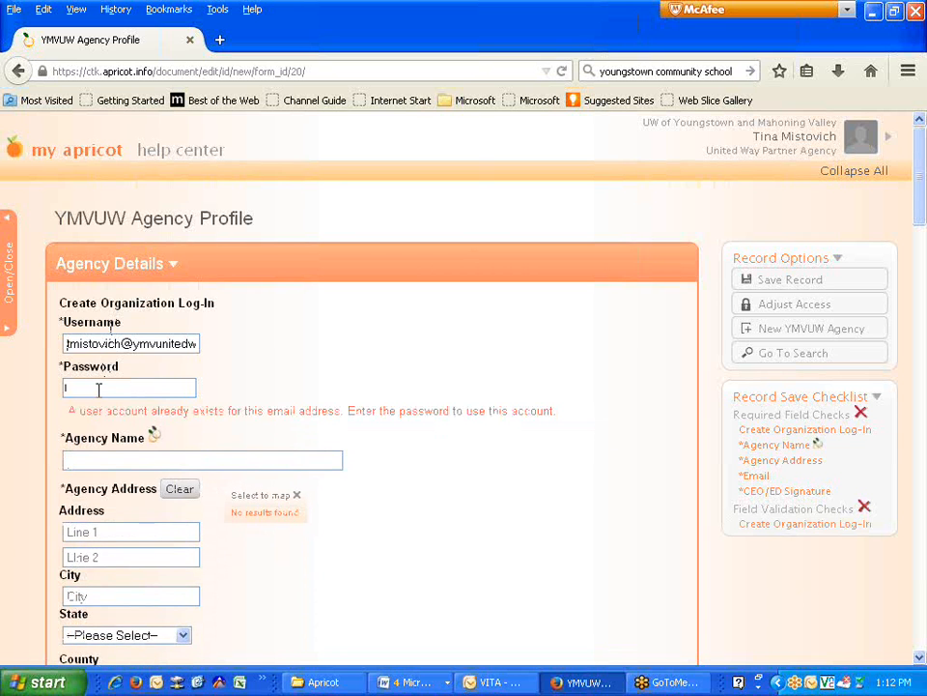
type("********")
key("Tab")
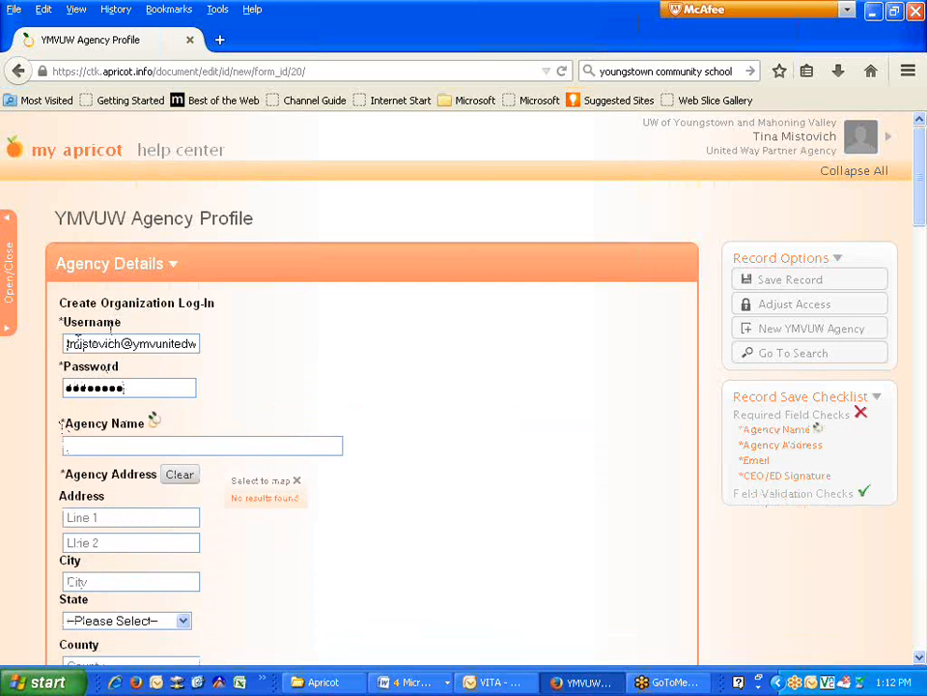
left_click_drag(71, 343, 155, 344)
left_click(157, 345)
left_click(98, 443)
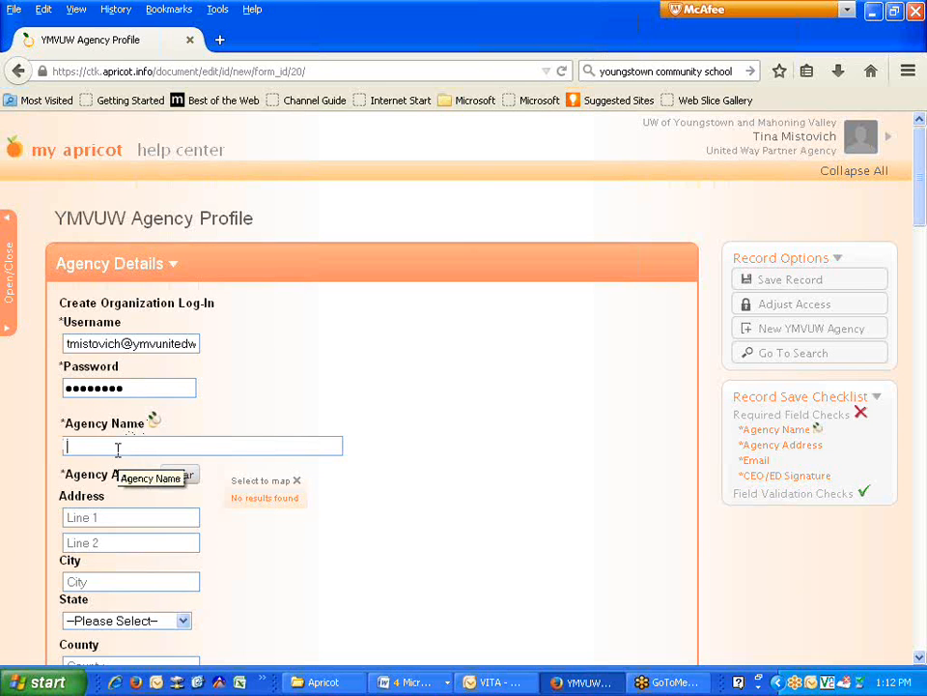
- Name the agency 'United Way of the Valley' and enter its street address line
type("U")
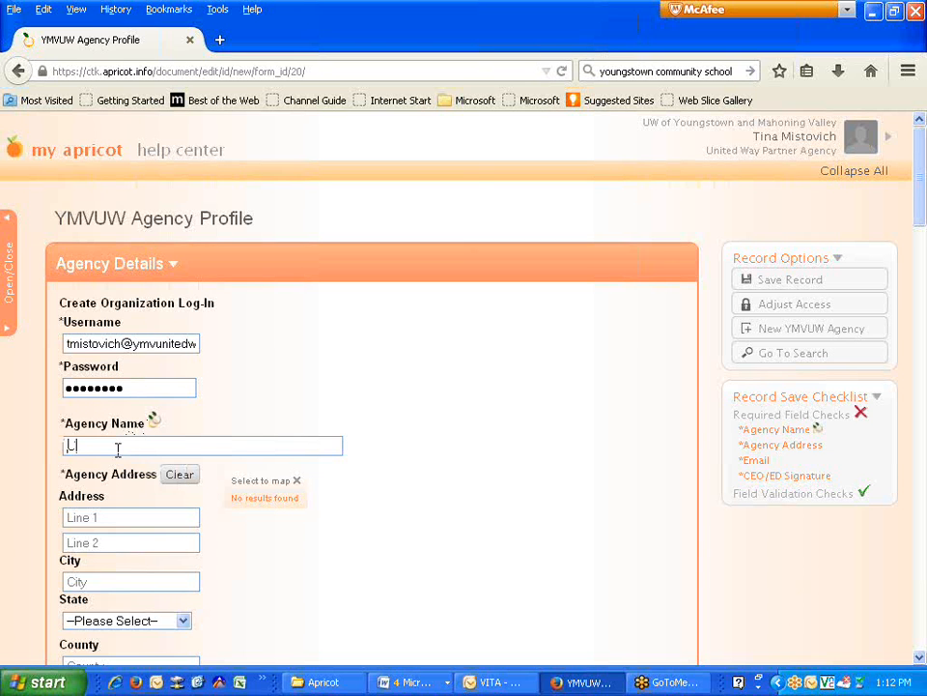
type("nited Way of the Valley")
left_click(108, 523)
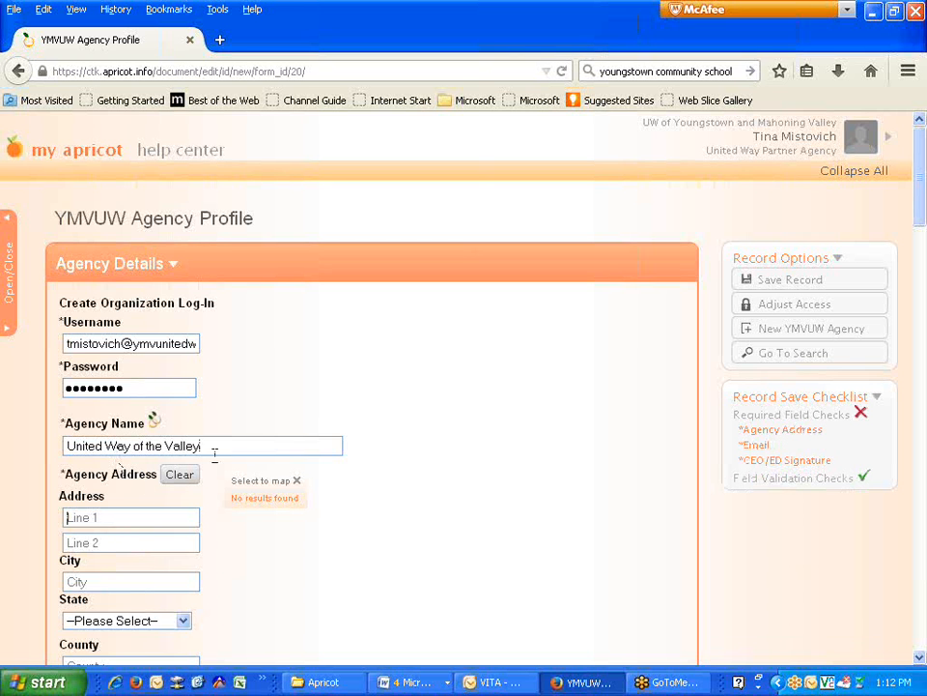
scroll(290, 464, "down", 2)
scroll(280, 483, "down", 1)
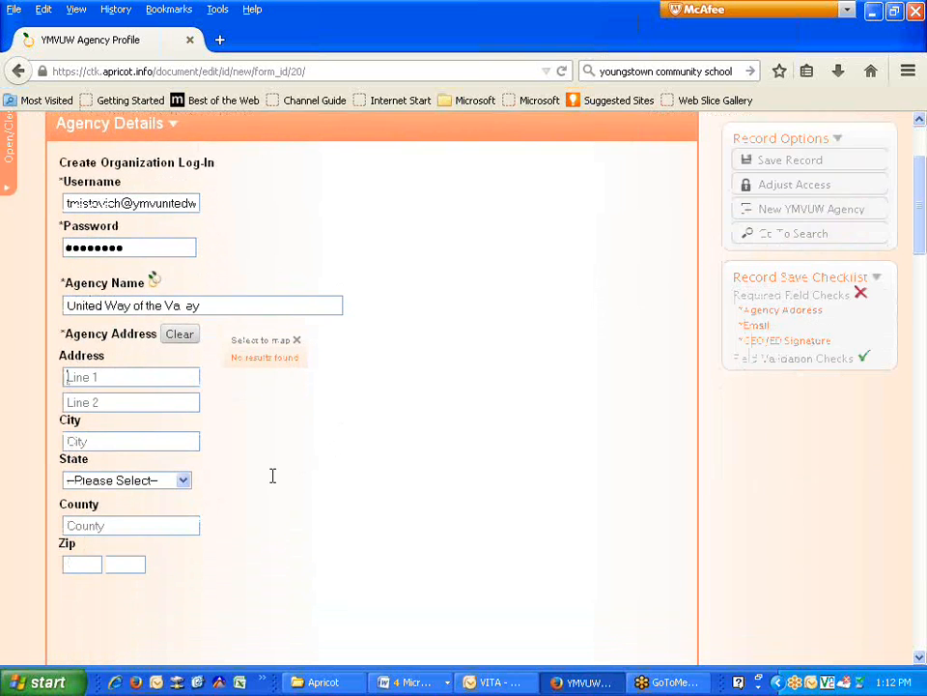
type("255 Watt St")
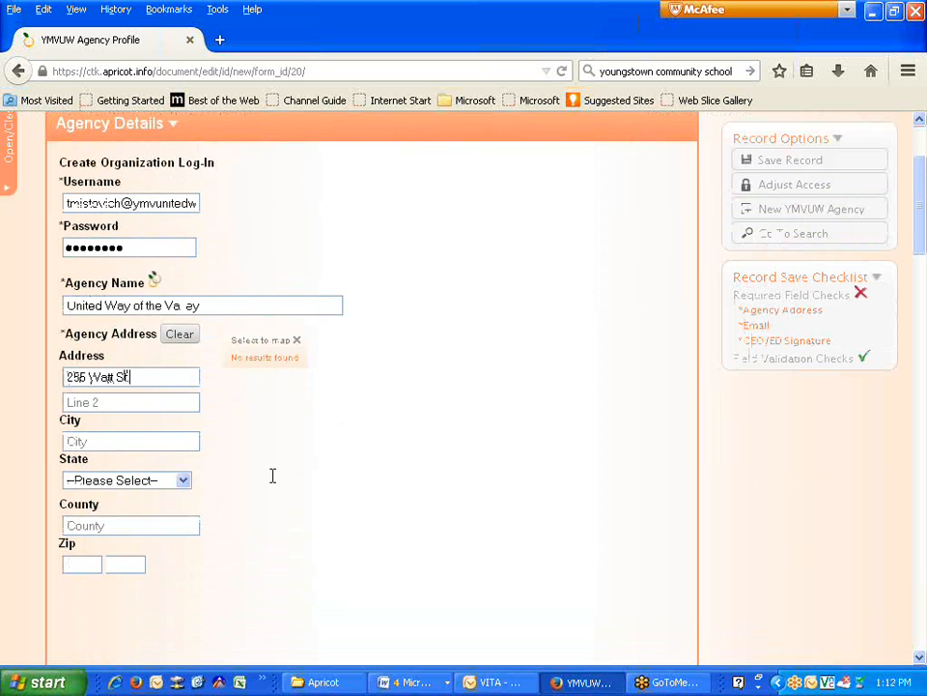
- Set the city to Youngstown, state to Ohio and county to Mahoning
left_click(129, 437)
type("Youngstown")
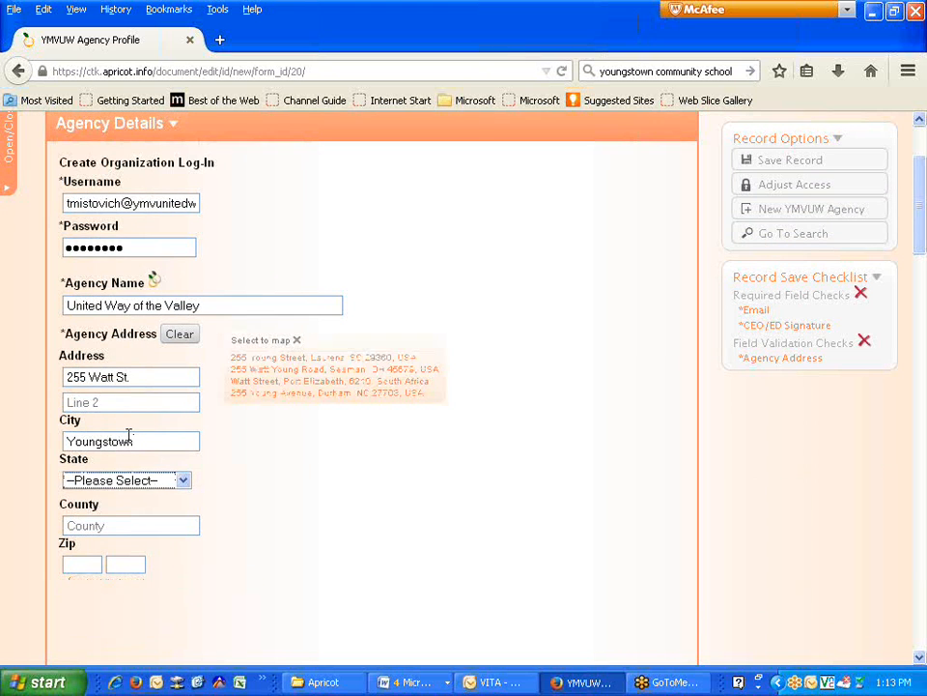
key("Tab")
key("o")
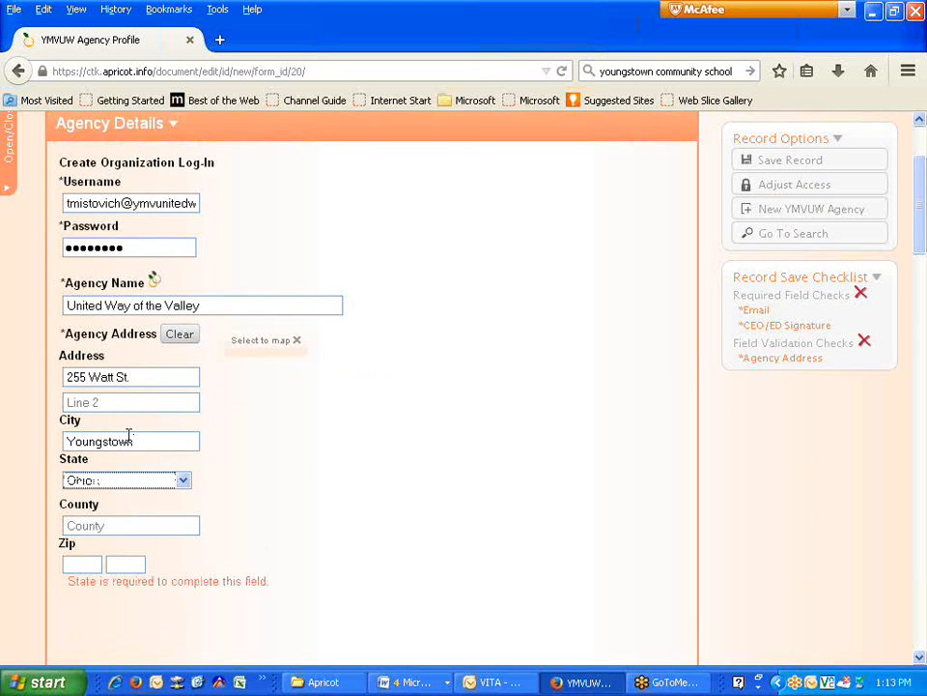
left_click(102, 524)
type("Mahoning")
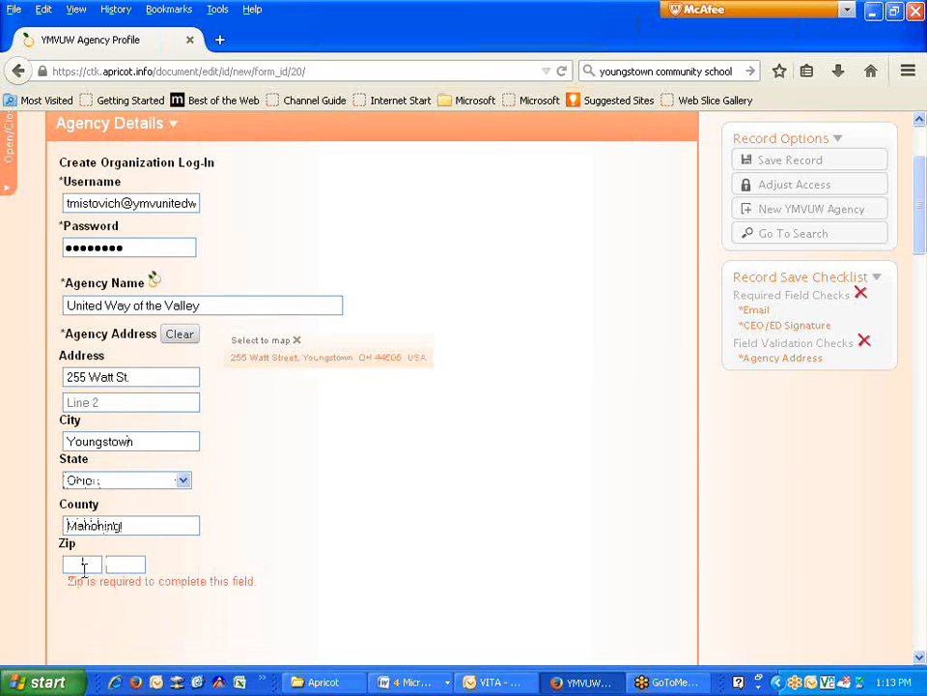
left_click(90, 563)
- Record 1909 as the agency's founding year
type("44505")
scroll(127, 552, "down", 5)
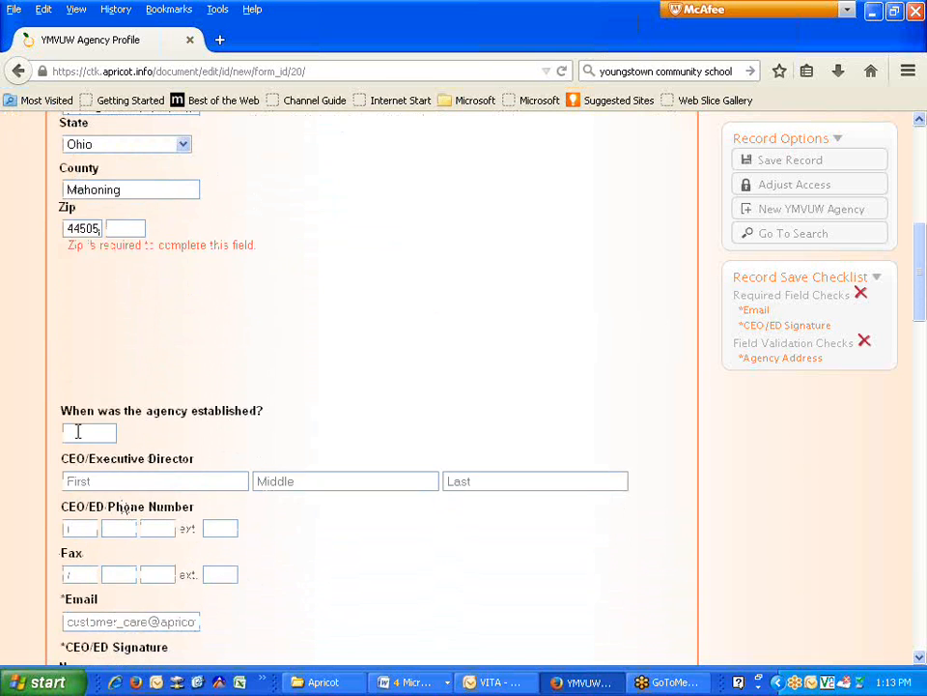
left_click(78, 432)
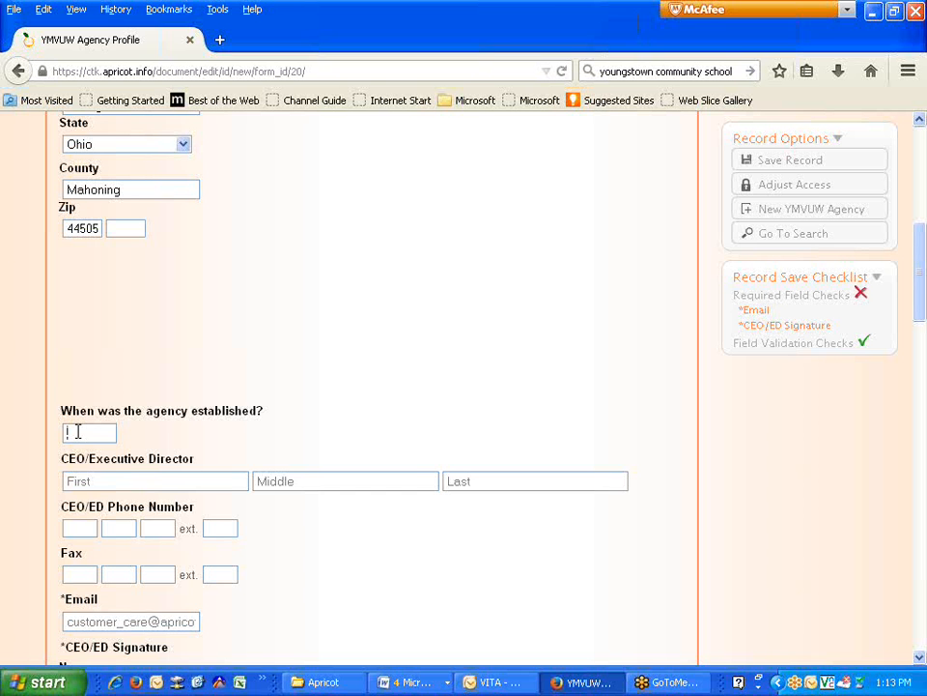
type("1909")
scroll(203, 472, "down", 1)
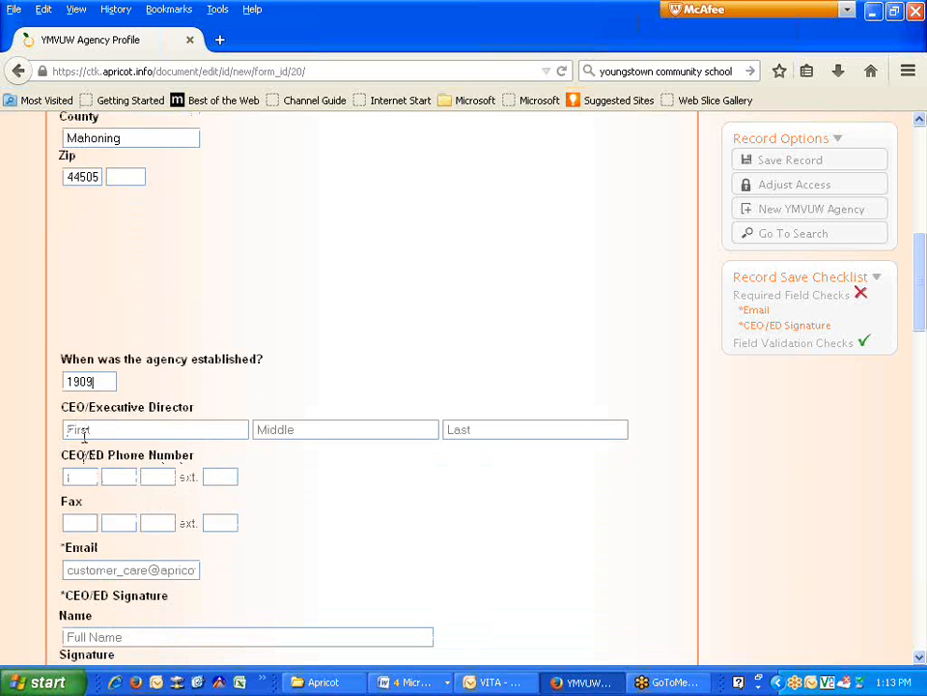
- Enter the CEO/Executive Director's first and last name, phone number and e-mail address
left_click(84, 431)
key("Tab")
key("Tab")
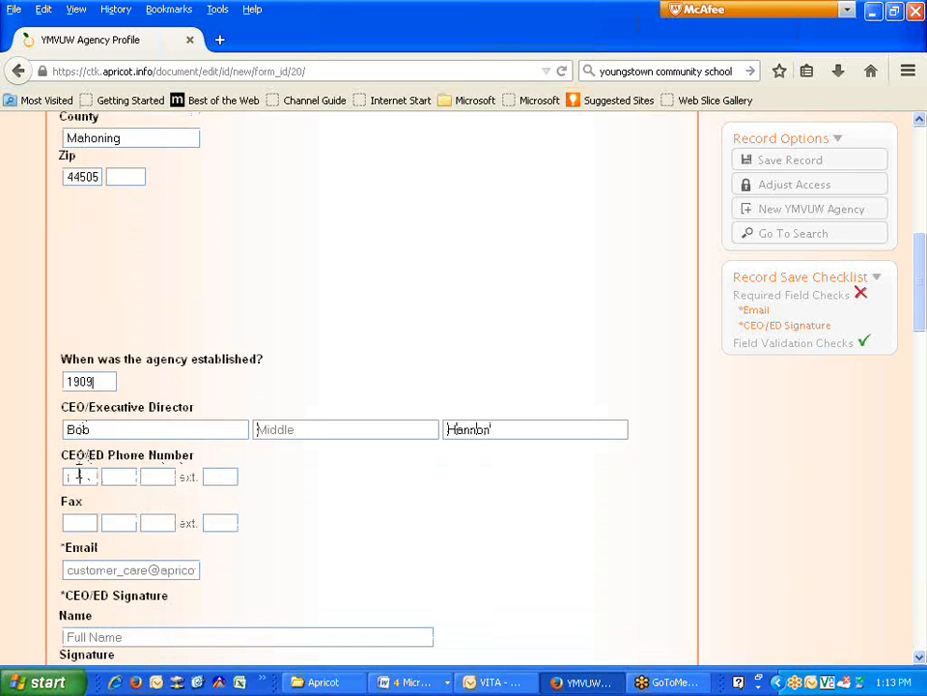
left_click(78, 475)
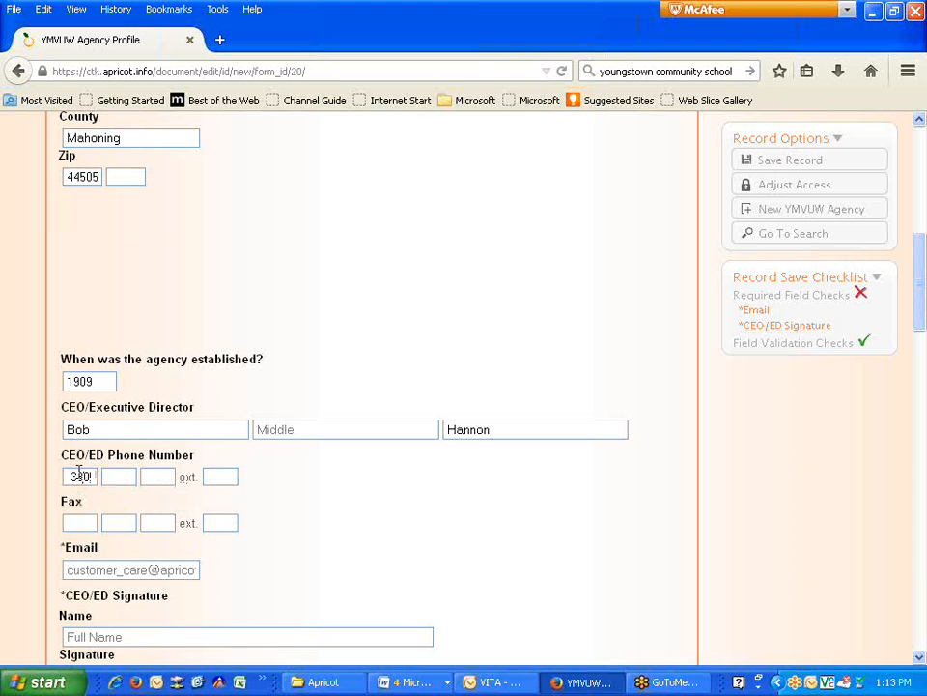
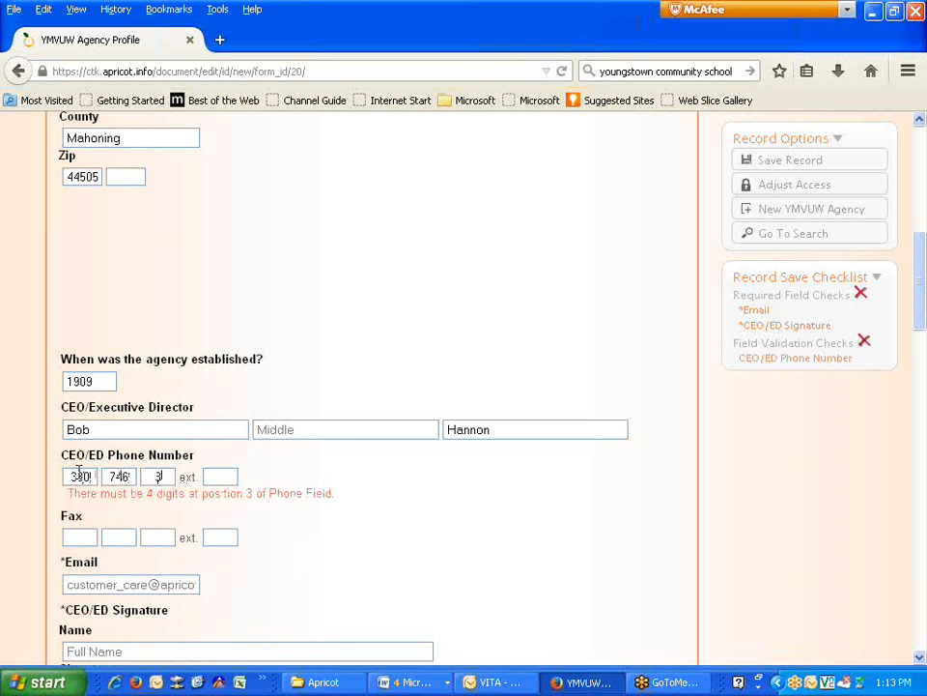
scroll(155, 471, "down", 2)
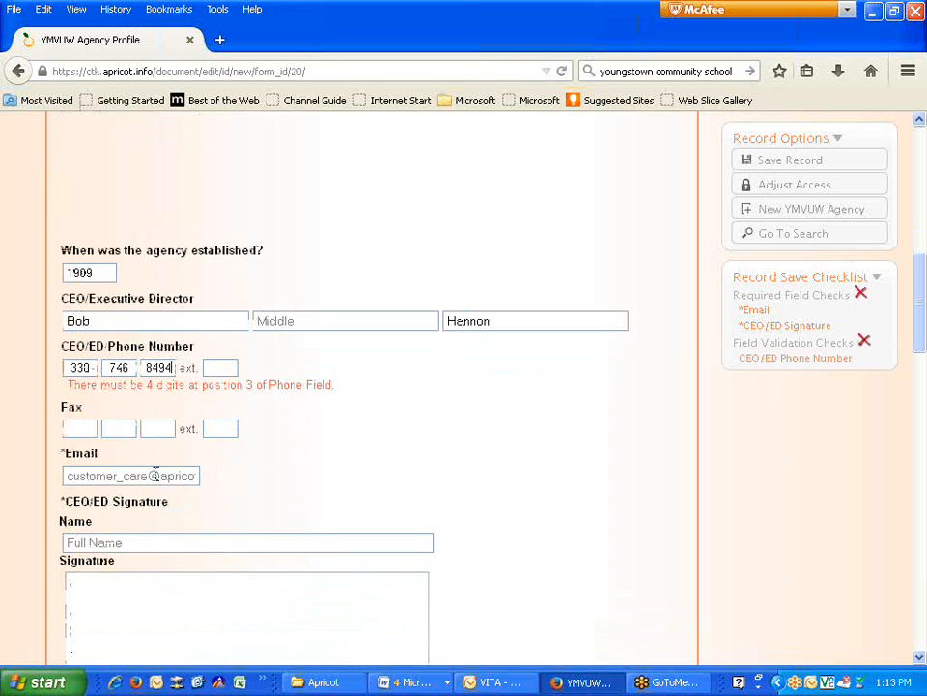
left_click(130, 470)
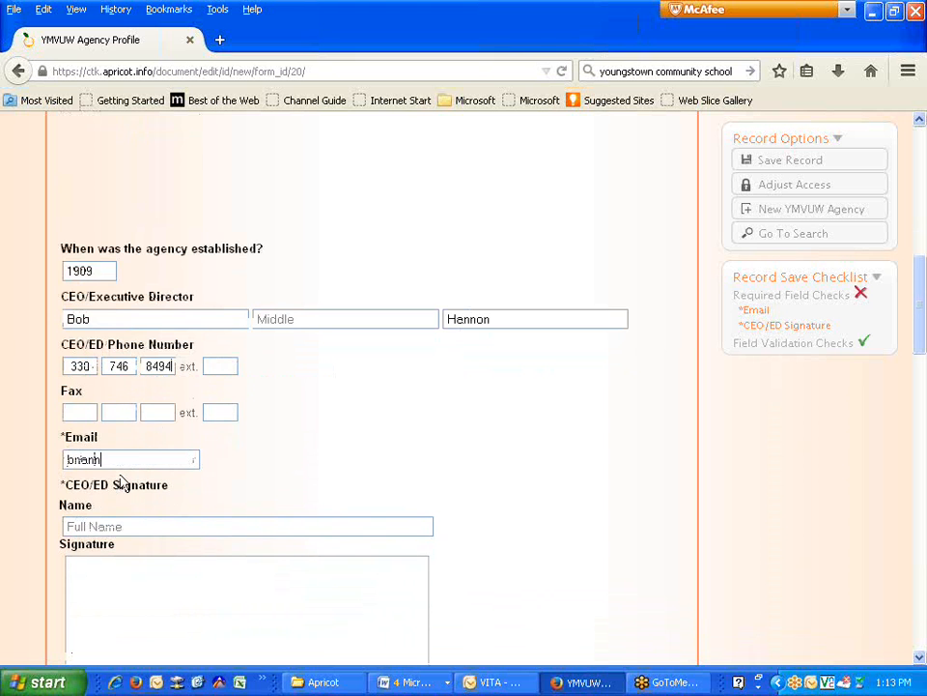
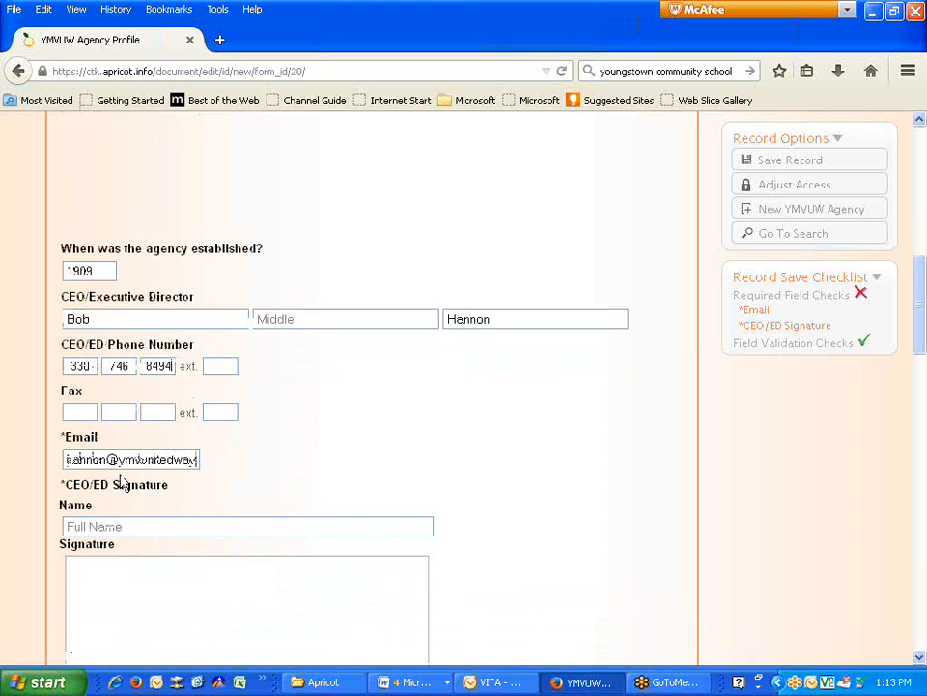
key("Tab")
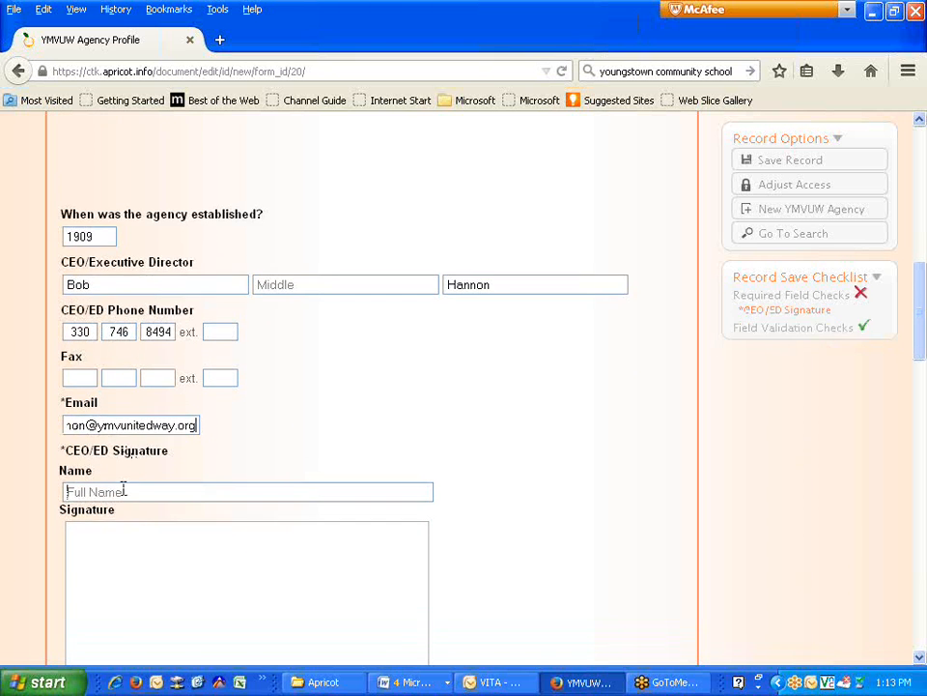
scroll(290, 478, "down", 2)
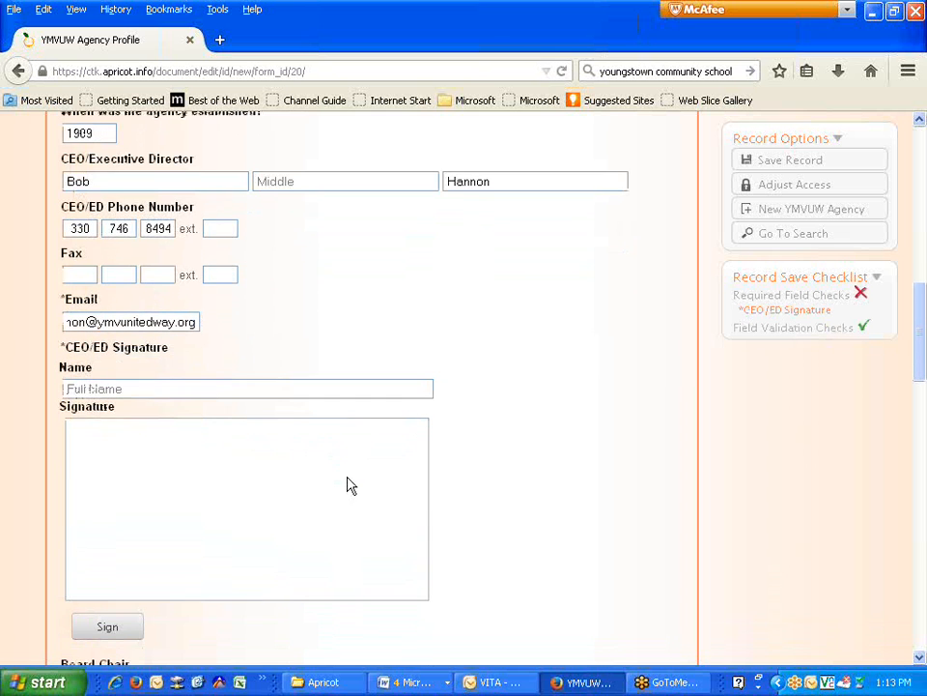
left_click(79, 390)
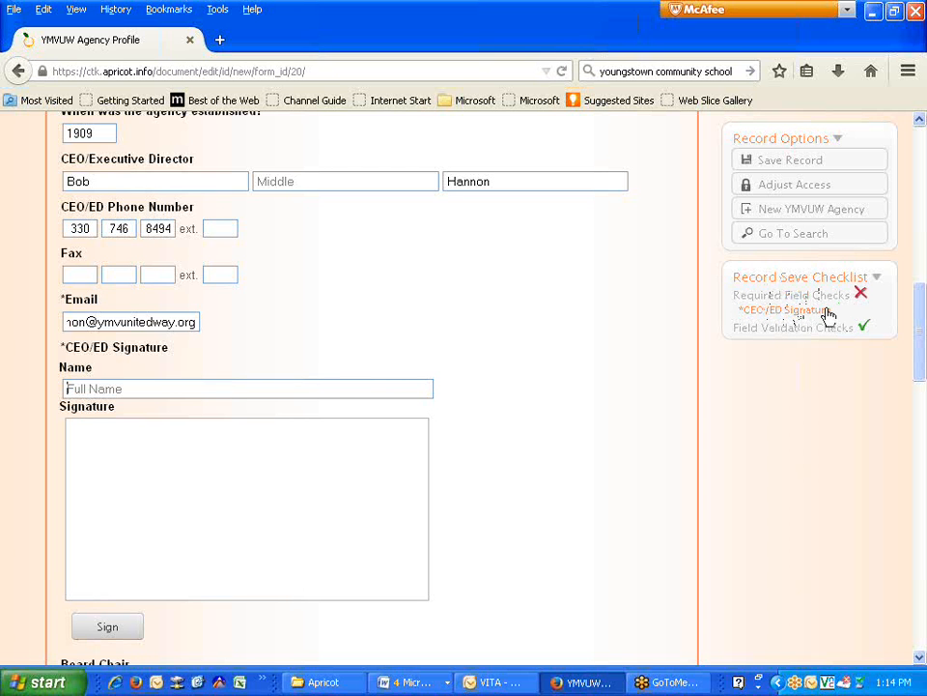
- Enter the signer's name, then draw and accept a handwritten CEO/ED signature
key("Tab")
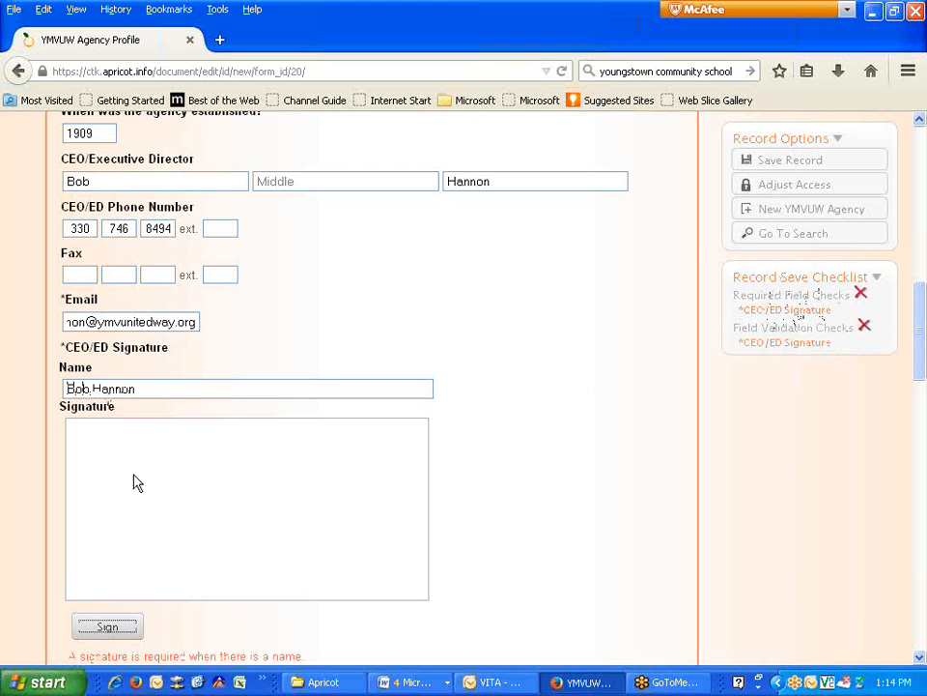
scroll(128, 465, "down", 2)
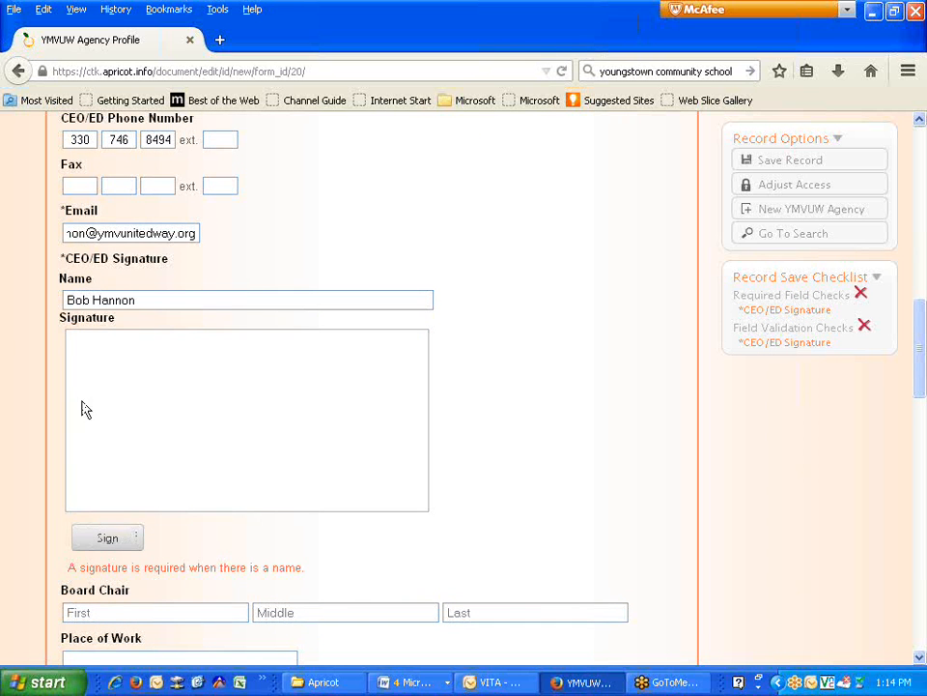
left_click(111, 539)
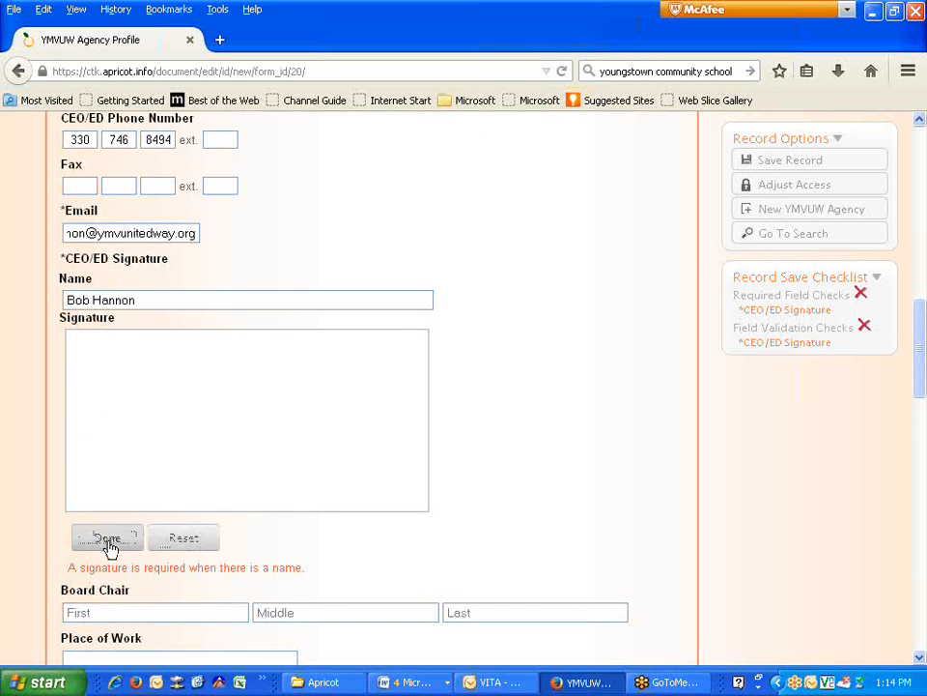
mouse_move(77, 355)
left_mouse_down()
mouse_move(78, 408)
mouse_move(85, 368)
mouse_move(75, 415)
mouse_move(107, 439)
mouse_move(121, 368)
mouse_move(203, 450)
left_mouse_up()
mouse_move(236, 389)
left_mouse_down()
mouse_move(171, 410)
mouse_move(249, 409)
mouse_move(241, 408)
mouse_move(240, 426)
mouse_move(306, 424)
mouse_move(368, 406)
left_mouse_up()
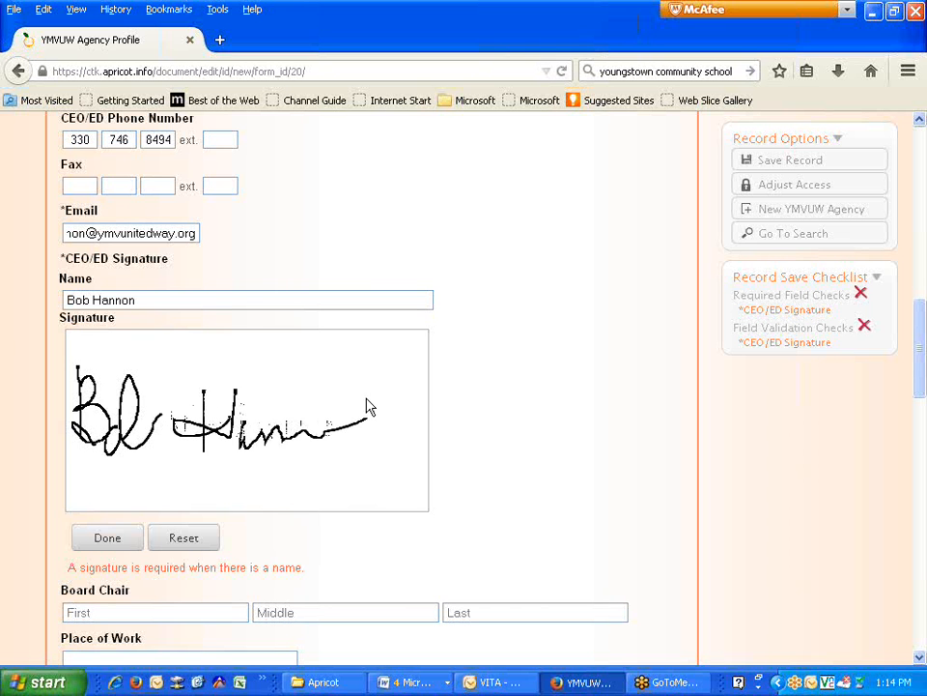
scroll(553, 519, "down", 1)
scroll(553, 519, "down", 2)
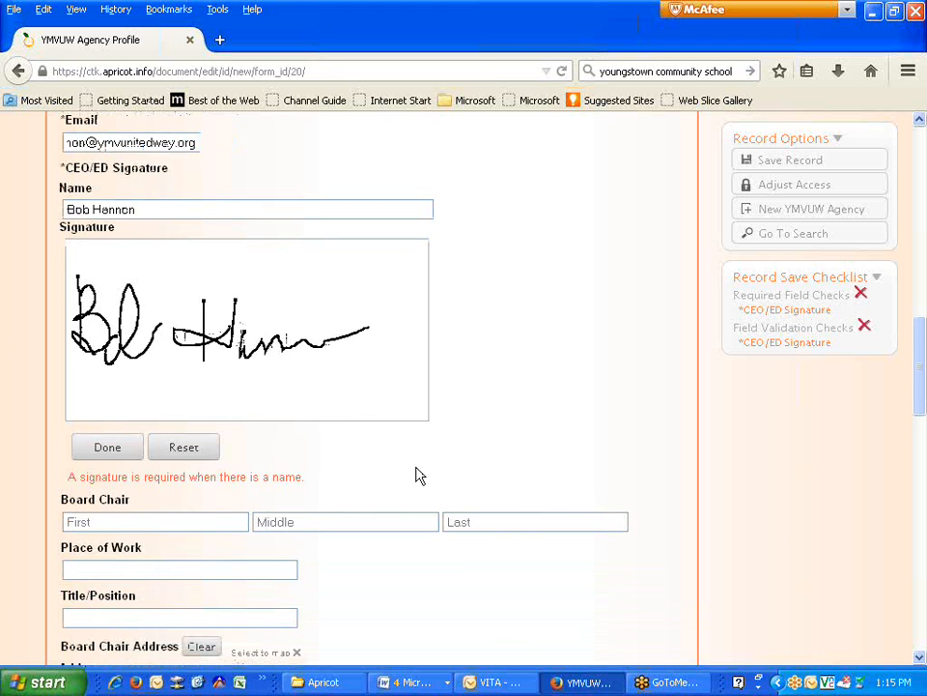
scroll(418, 476, "down", 2)
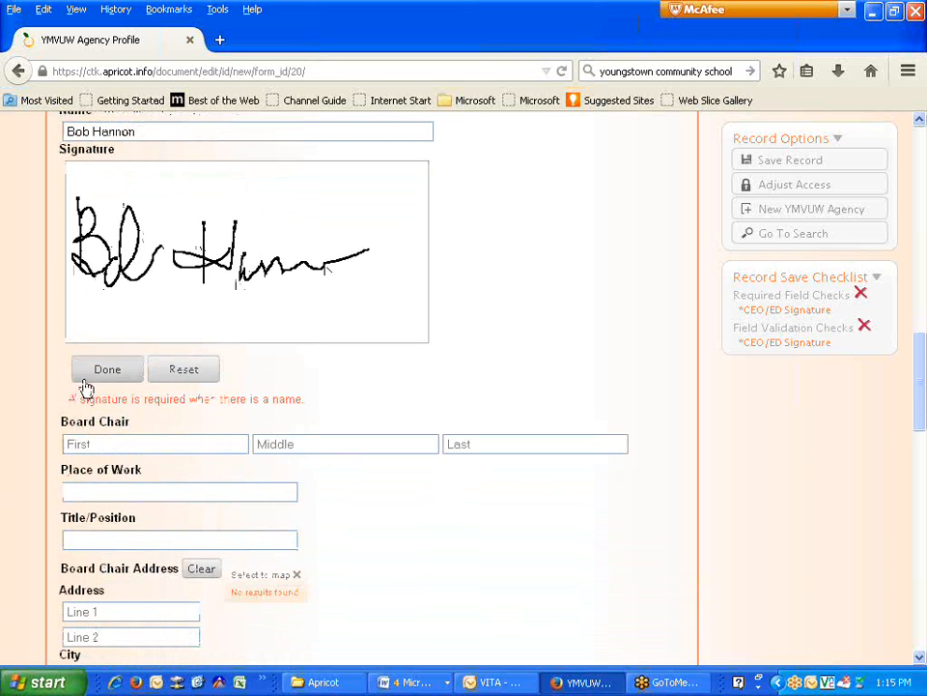
left_click(118, 375)
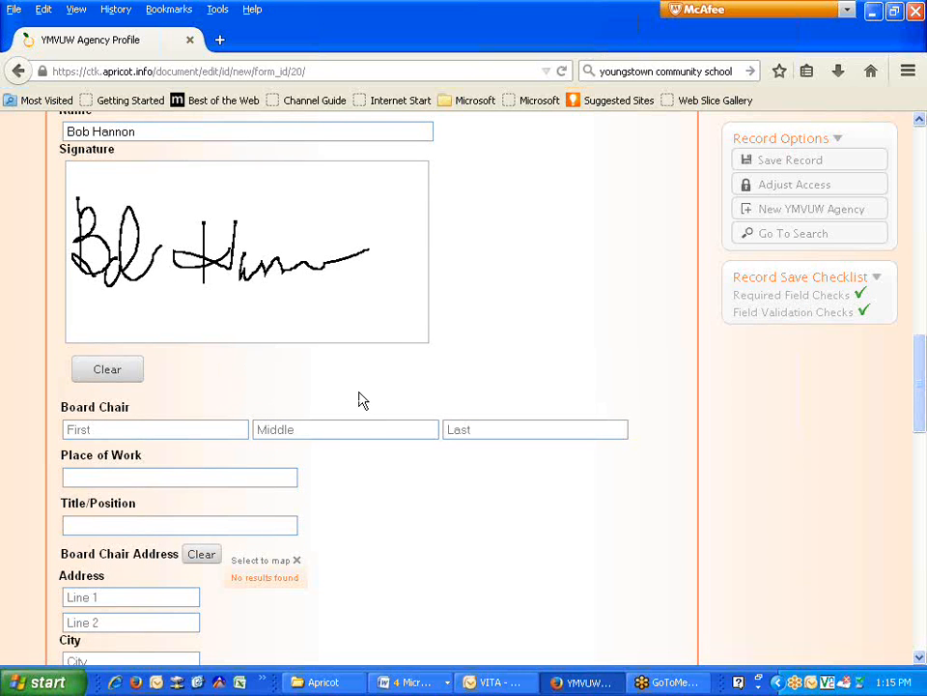
- Enter the Board Chair's first and last name, with Clerk of Courts as place of work
left_click(245, 286)
scroll(239, 283, "down", 3)
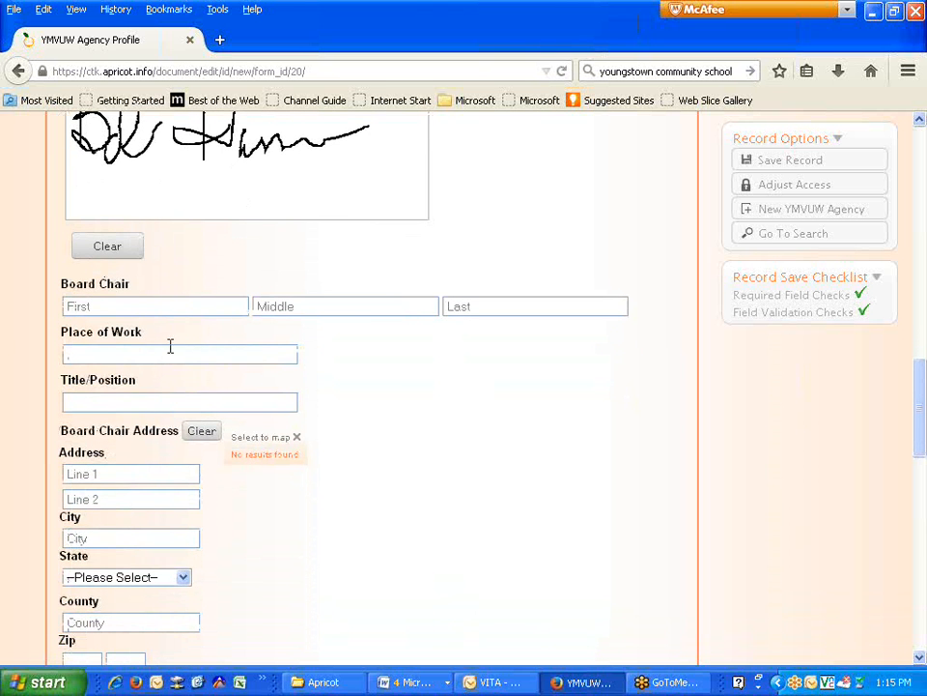
scroll(97, 295, "down", 1)
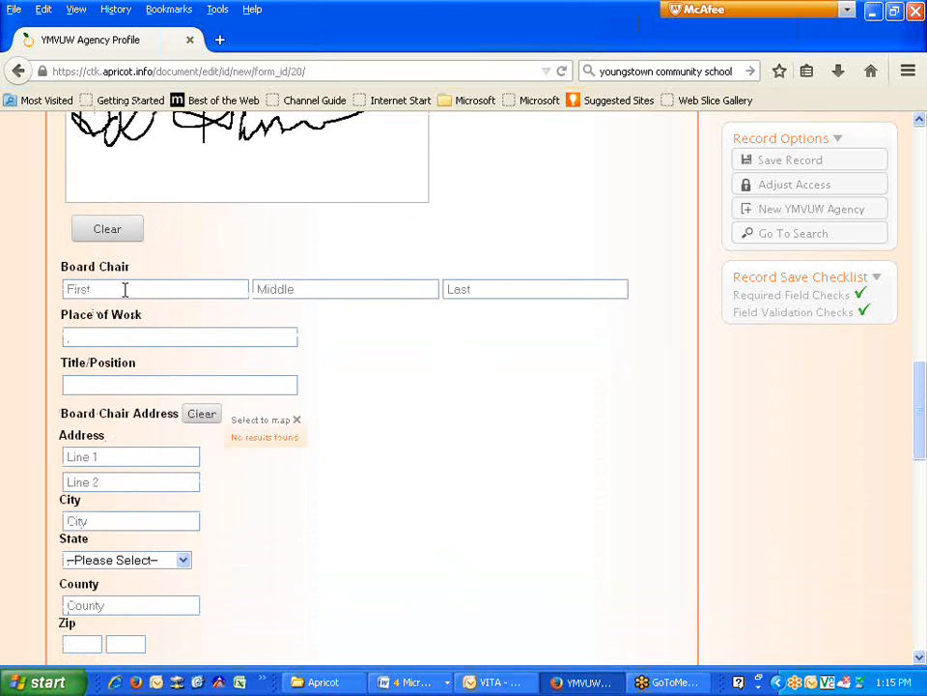
scroll(179, 319, "down", 10)
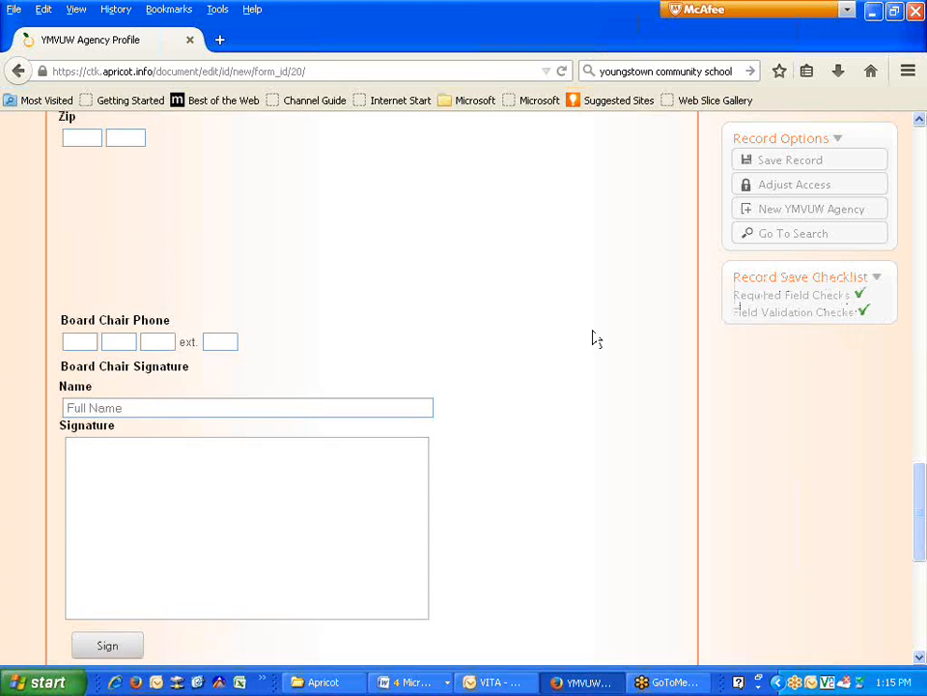
scroll(570, 342, "up", 6)
scroll(319, 314, "up", 3)
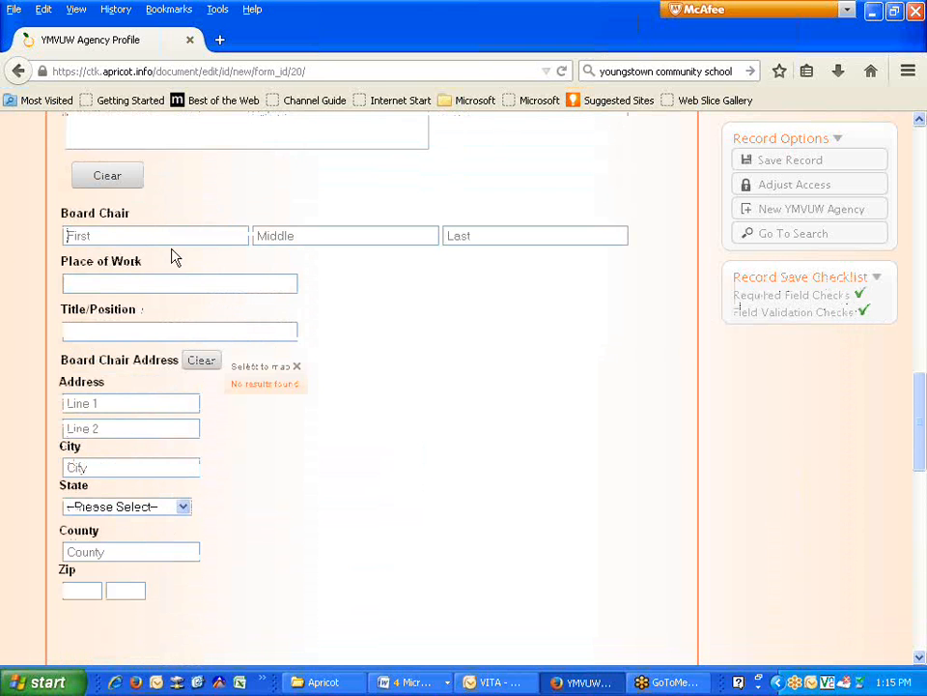
key("Tab")
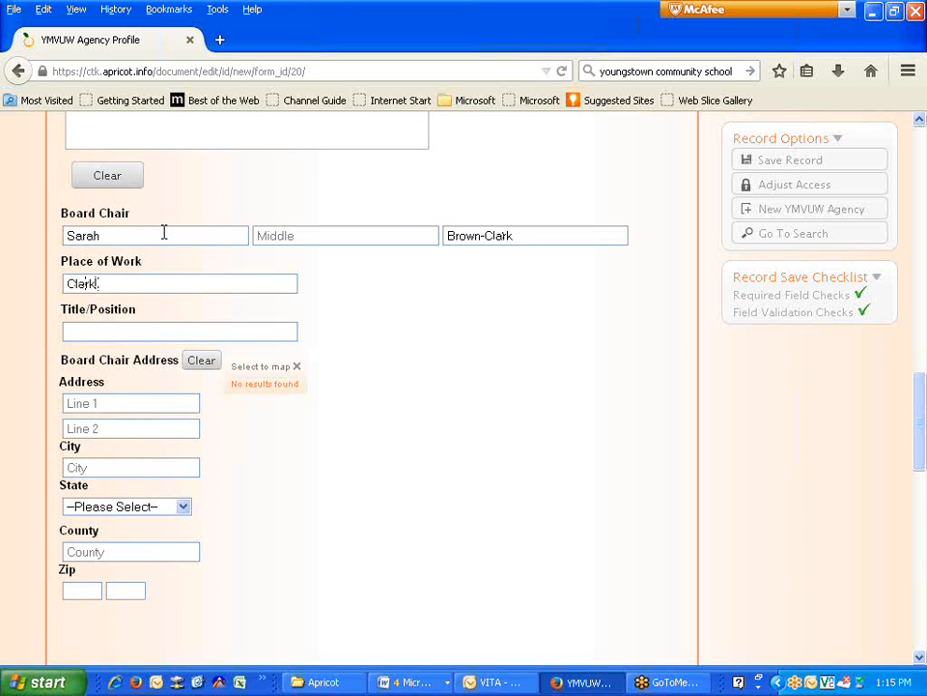
type("Clerk of Courts")
scroll(145, 406, "down", 5)
scroll(135, 367, "down", 2)
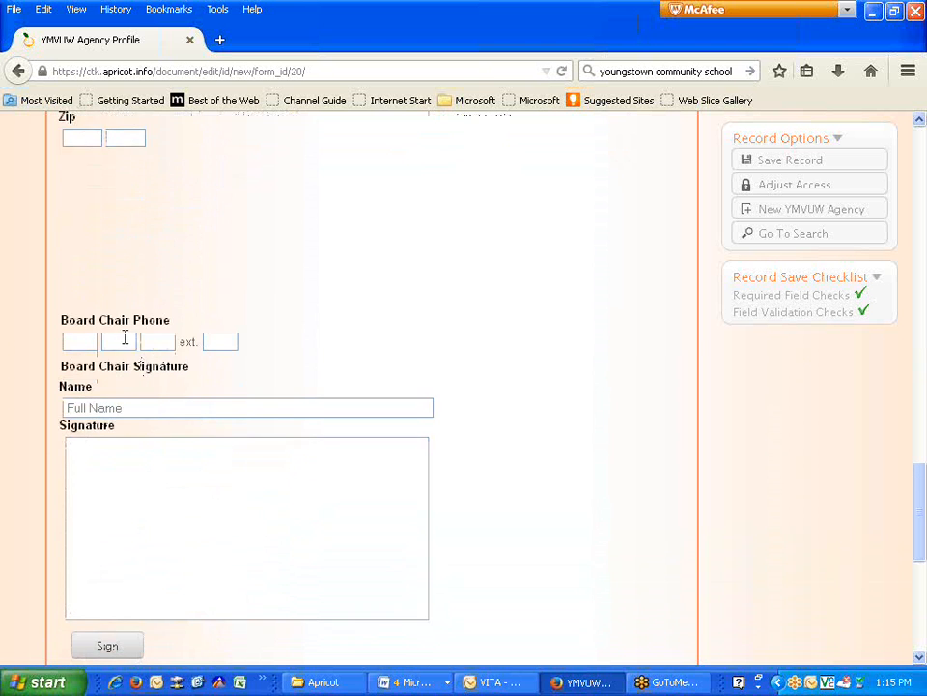
scroll(145, 410, "down", 2)
scroll(145, 416, "down", 5)
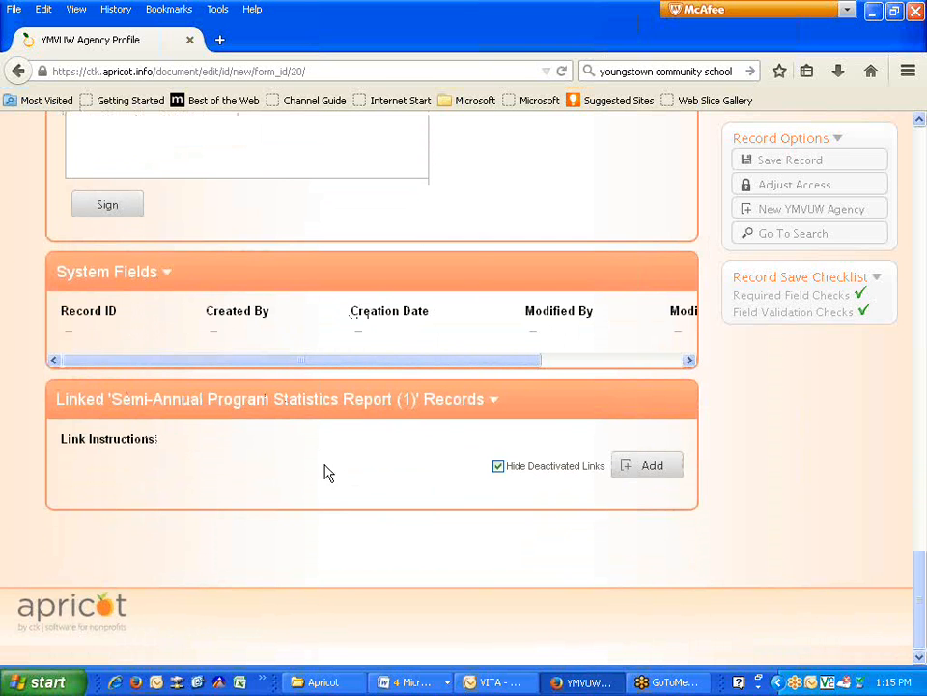
scroll(493, 369, "up", 3)
scroll(493, 369, "up", 15)
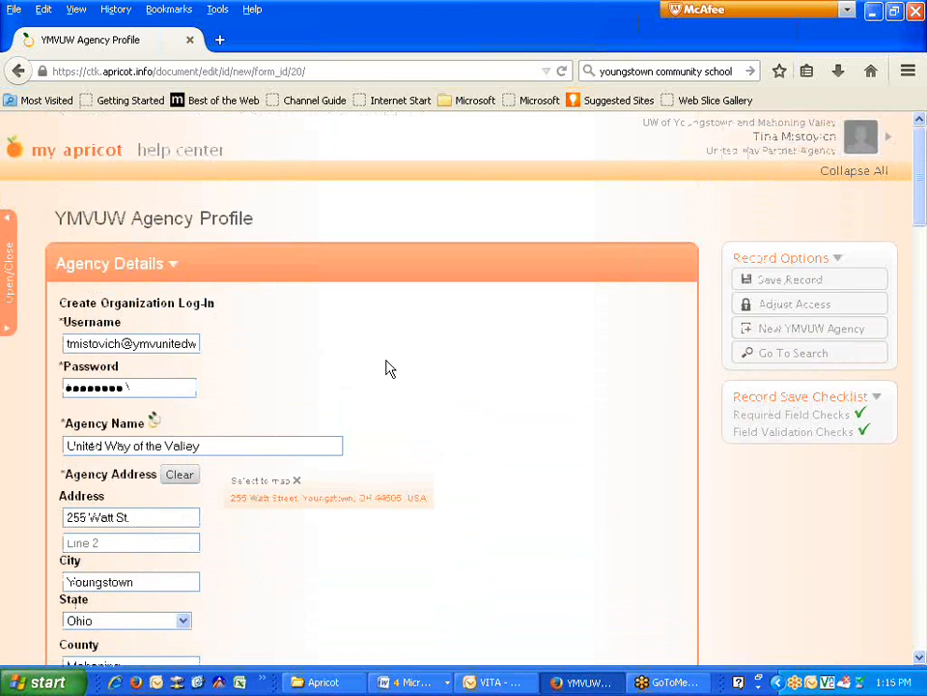
- Save the United Way of the Valley agency profile record
left_click(773, 280)
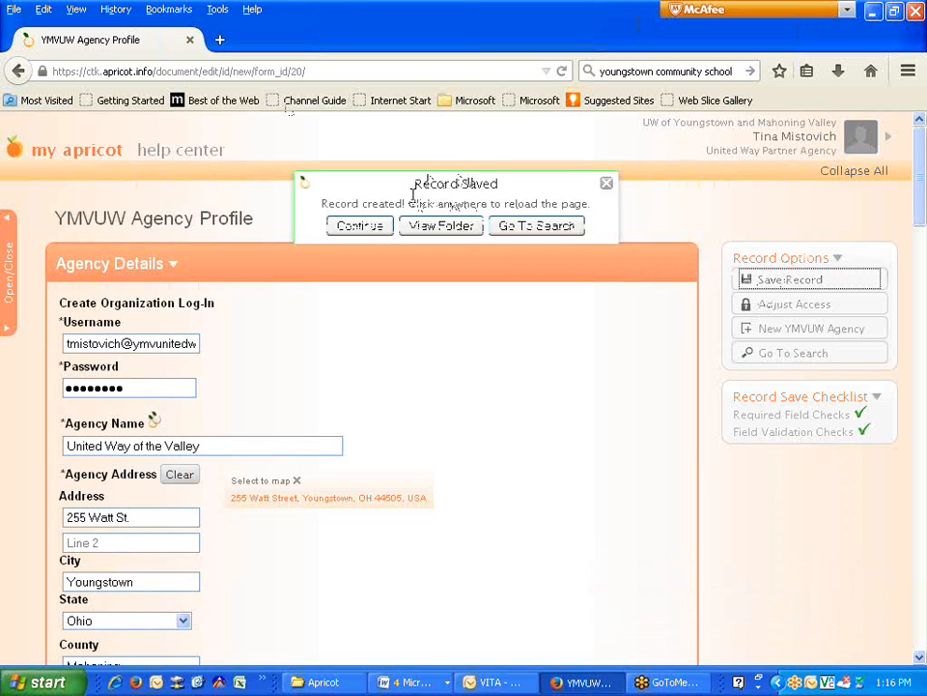
- View the saved agency's folder, then bring up the YMVUW Agency Profile search listing both agencies
left_click(446, 233)
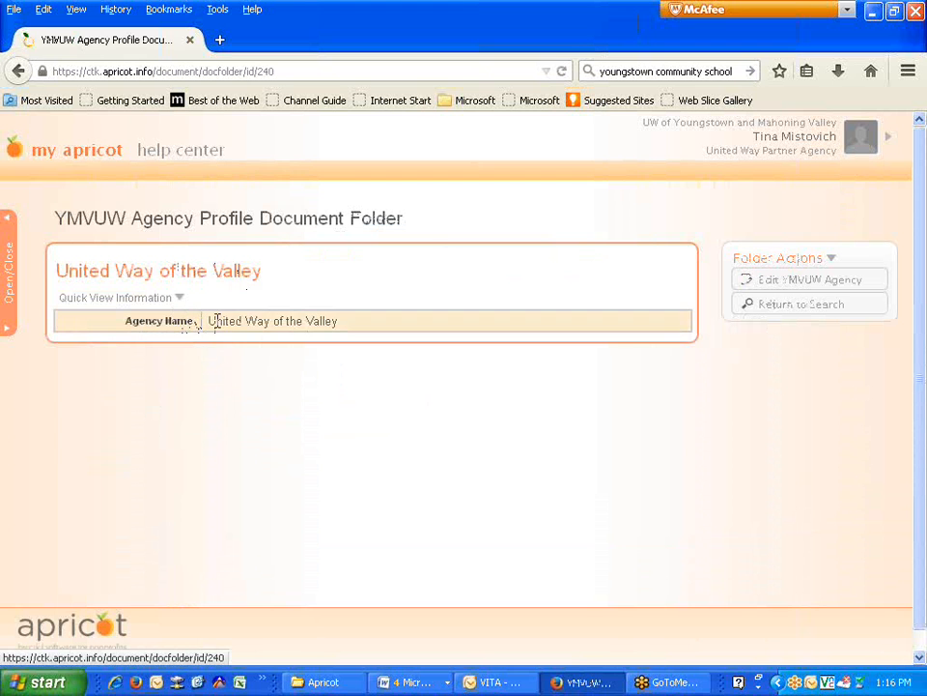
left_click(12, 268)
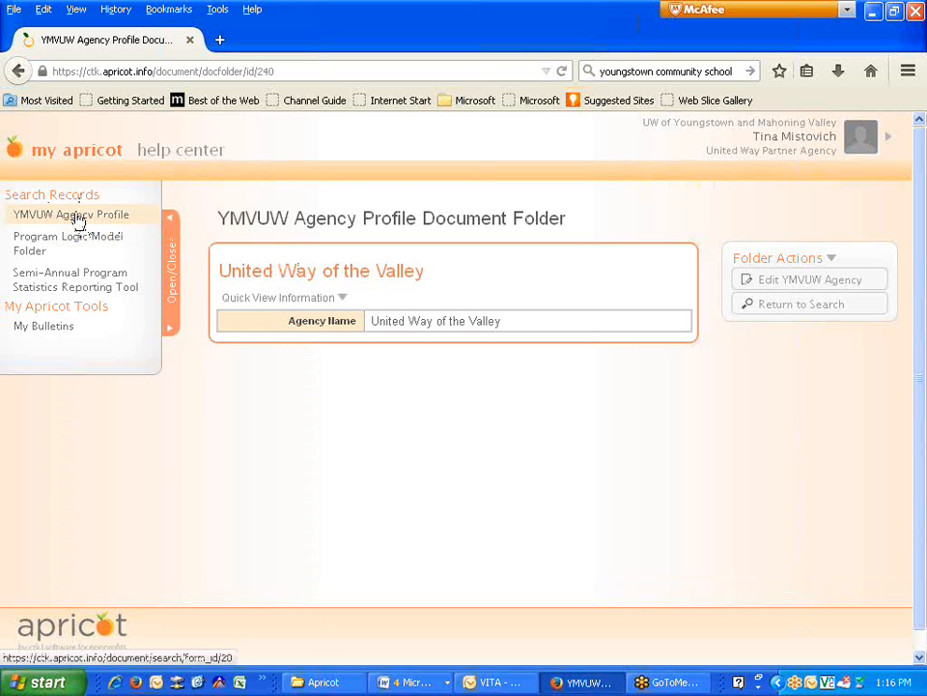
left_click(77, 216)
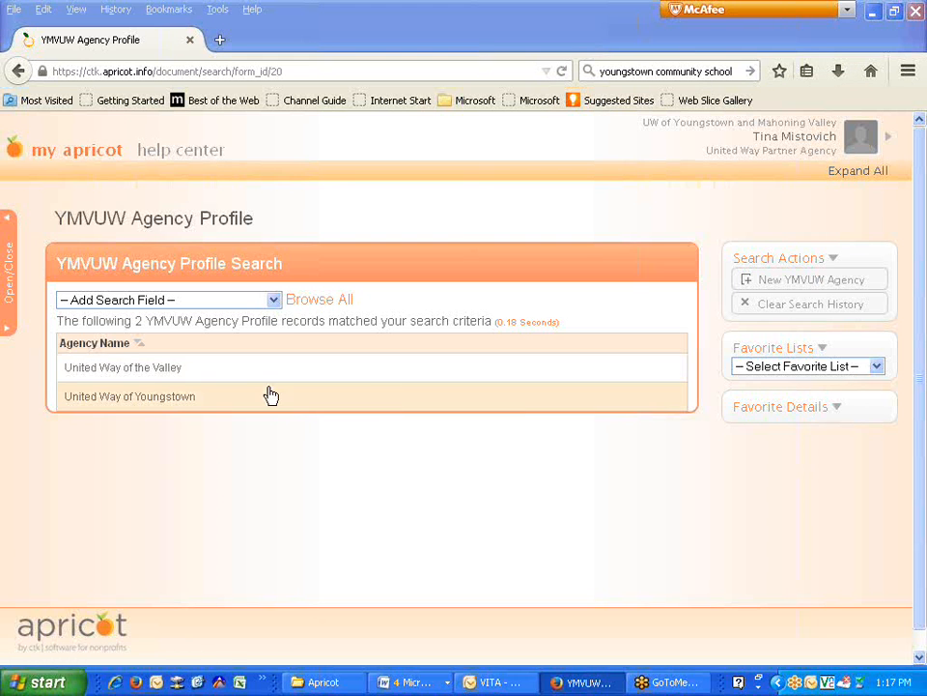
left_click(7, 282)
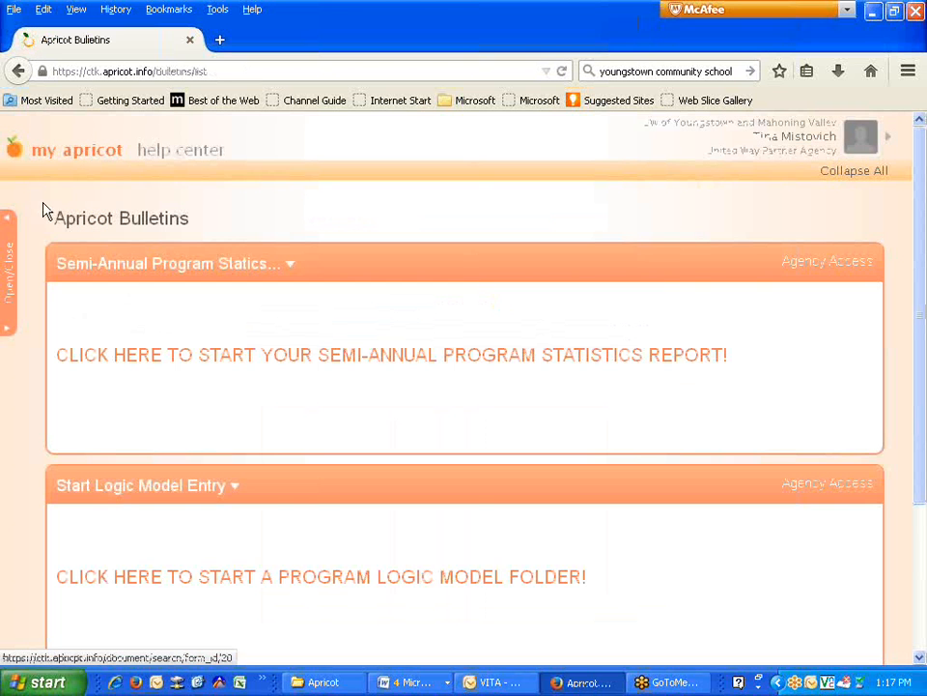
- Start a new Program Logic Model Folder from the My Bulletins link
scroll(323, 414, "down", 2)
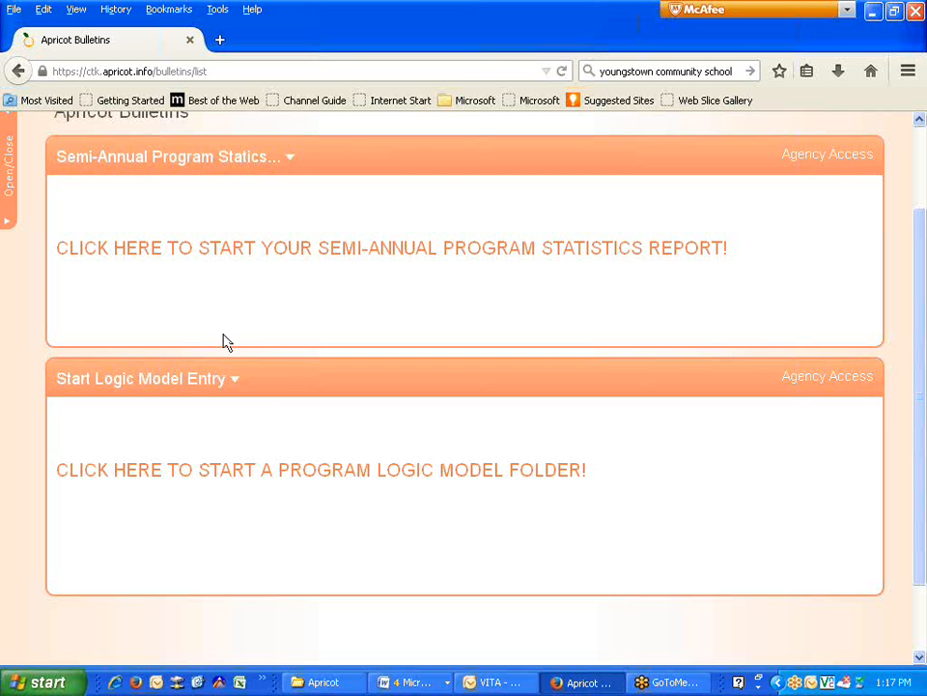
left_click(270, 470)
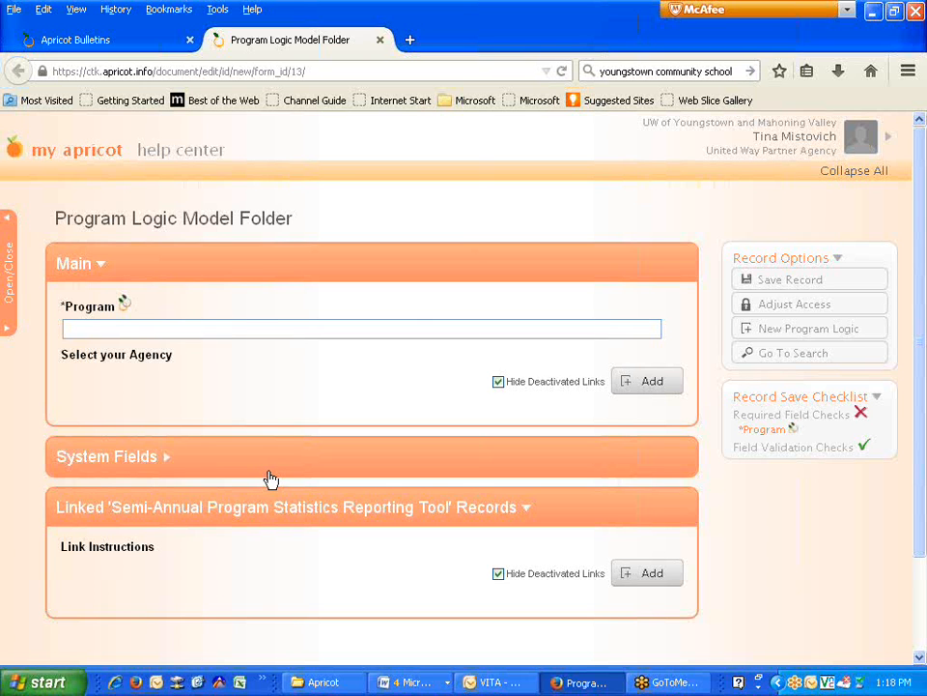
- Enter 'Young Women's Mentorship Program' in the Program field
left_click(161, 329)
type("Young Women's Mentorship Program")
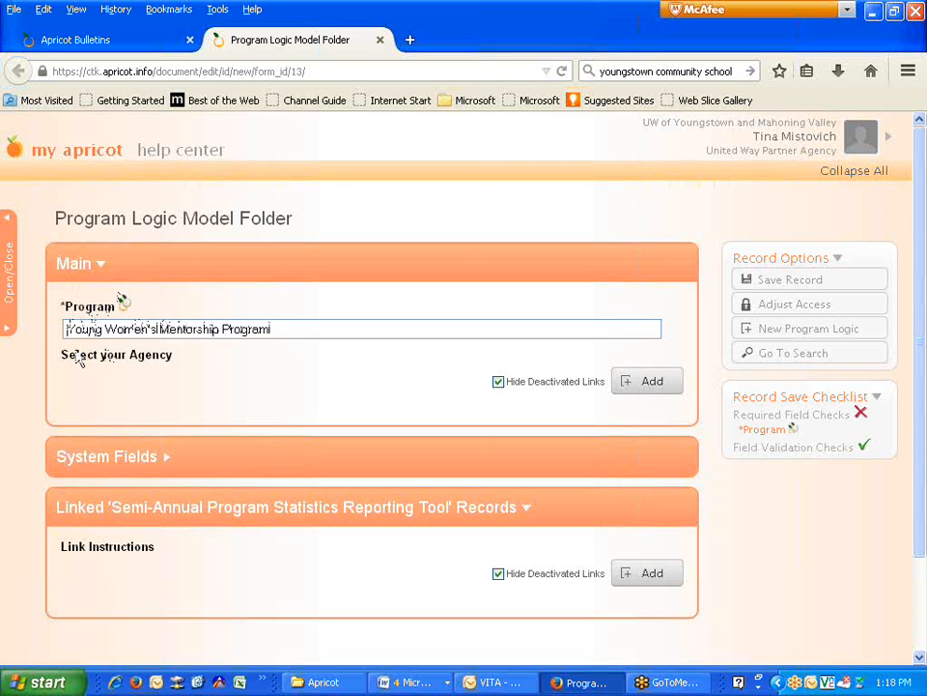
- Link United Way of the Valley as the logic model folder's agency
left_click(645, 385)
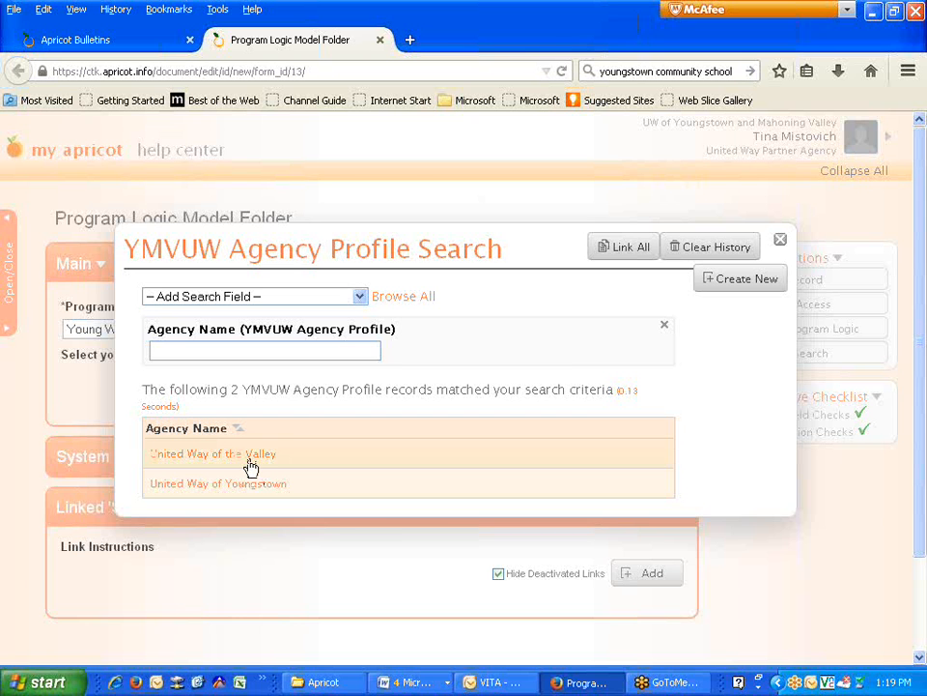
left_click(251, 465)
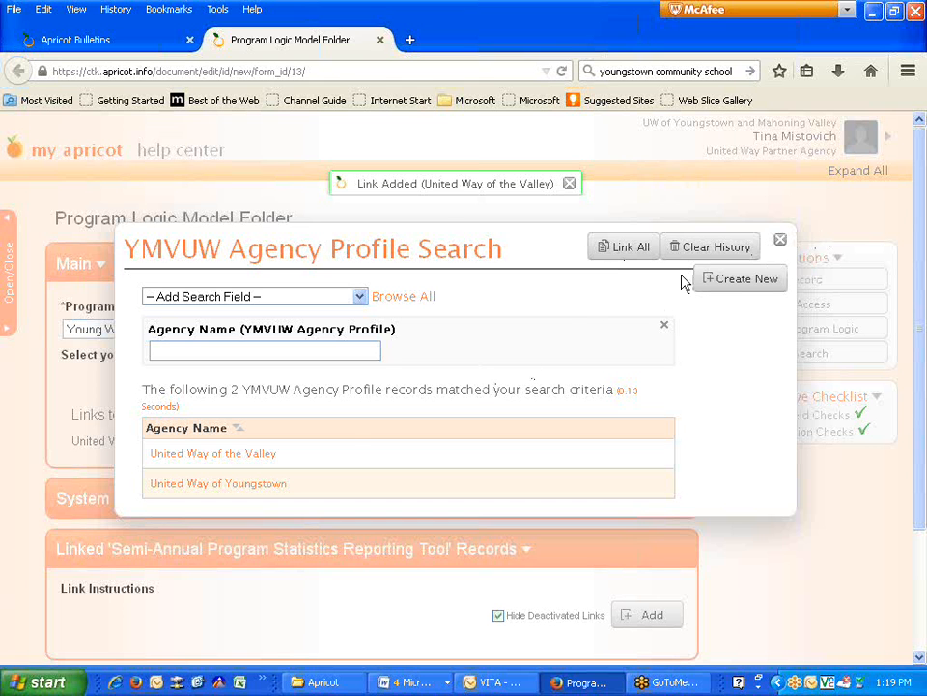
left_click(780, 243)
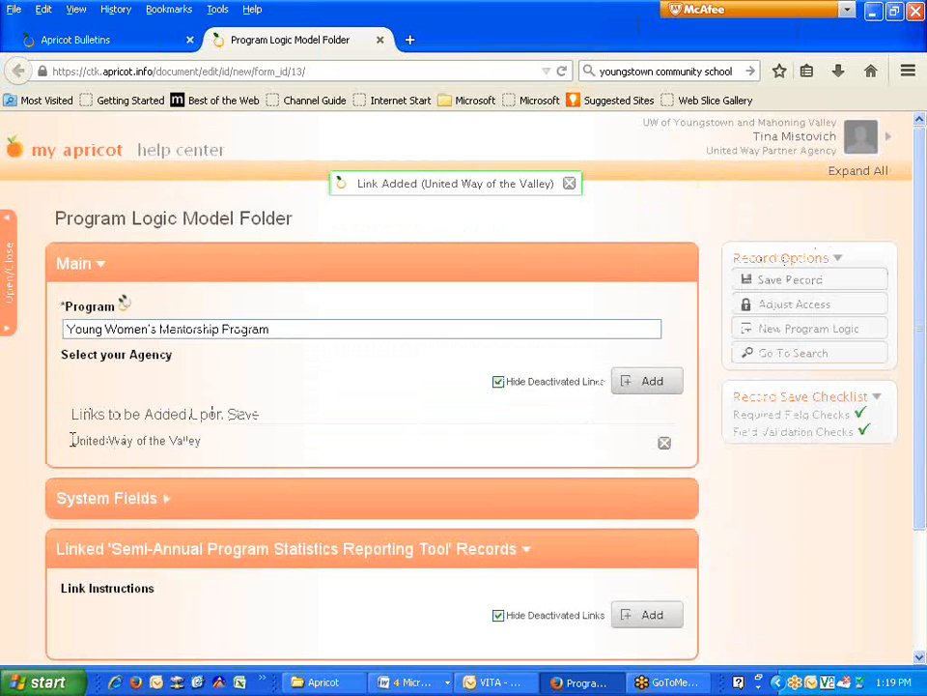
left_click_drag(73, 440, 183, 459)
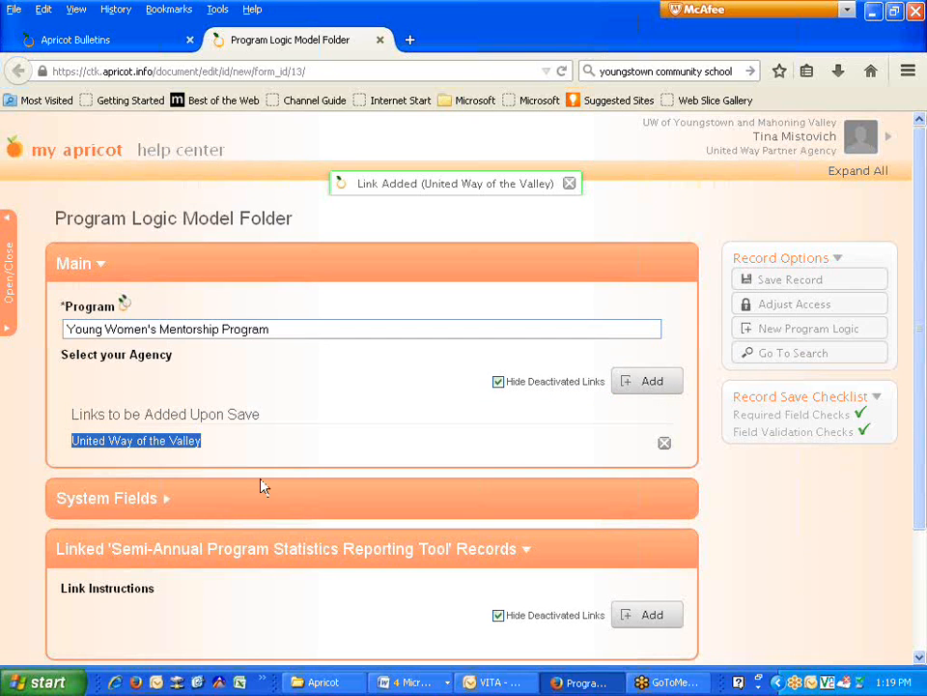
scroll(360, 409, "down", 3)
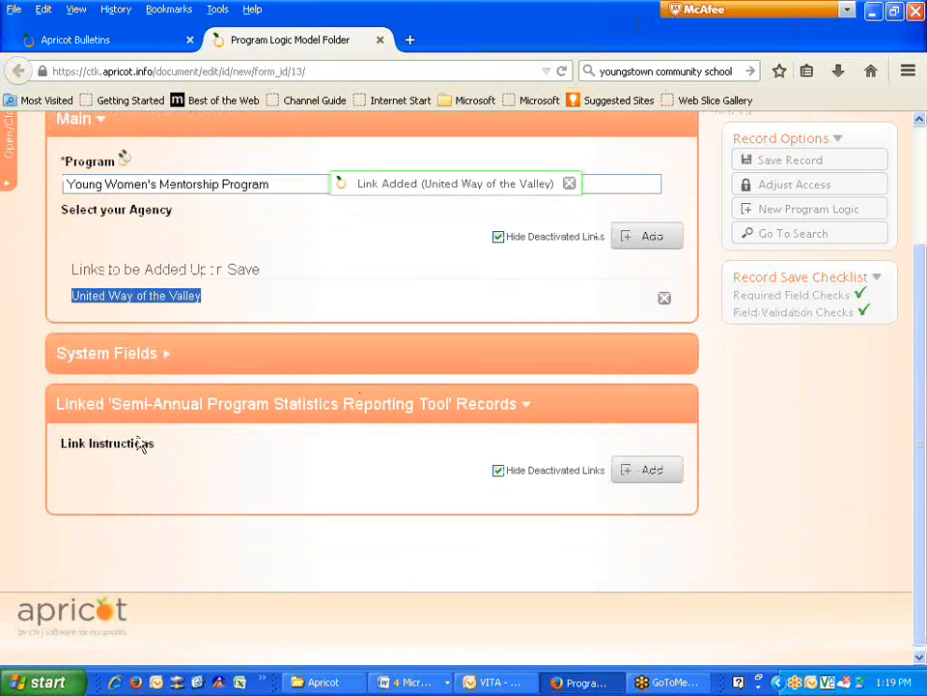
scroll(310, 373, "up", 1)
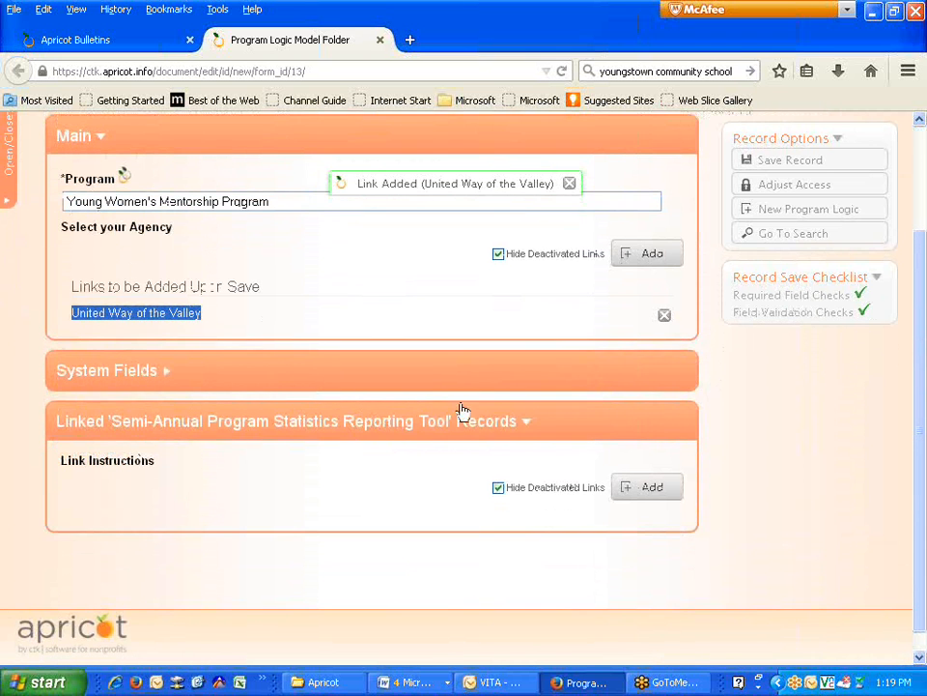
scroll(483, 400, "up", 2)
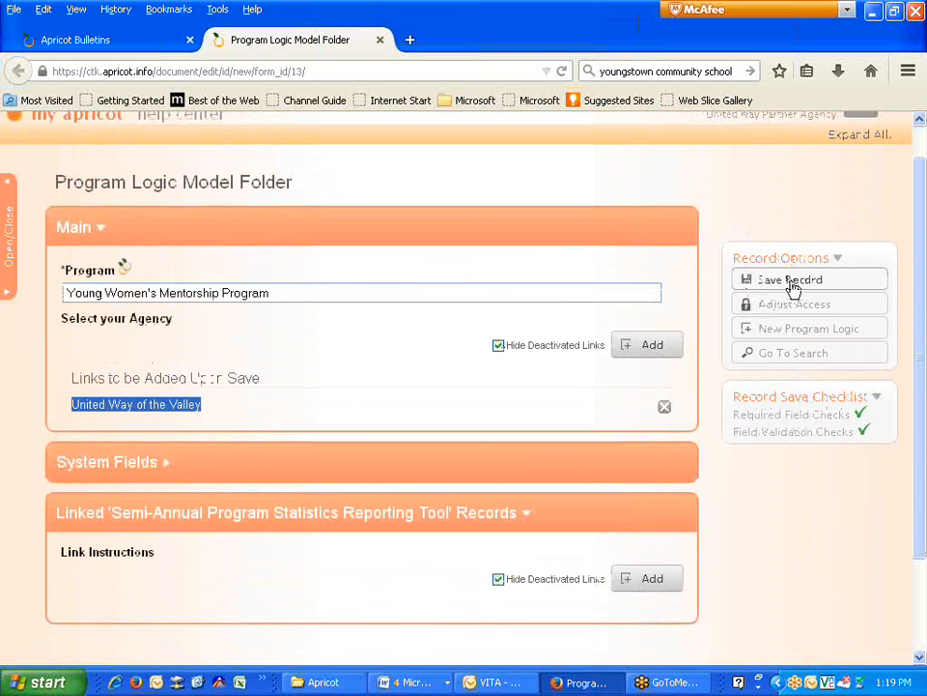
- Save the logic model folder, view it, and create a new Program/Project Outcome record
left_click(790, 282)
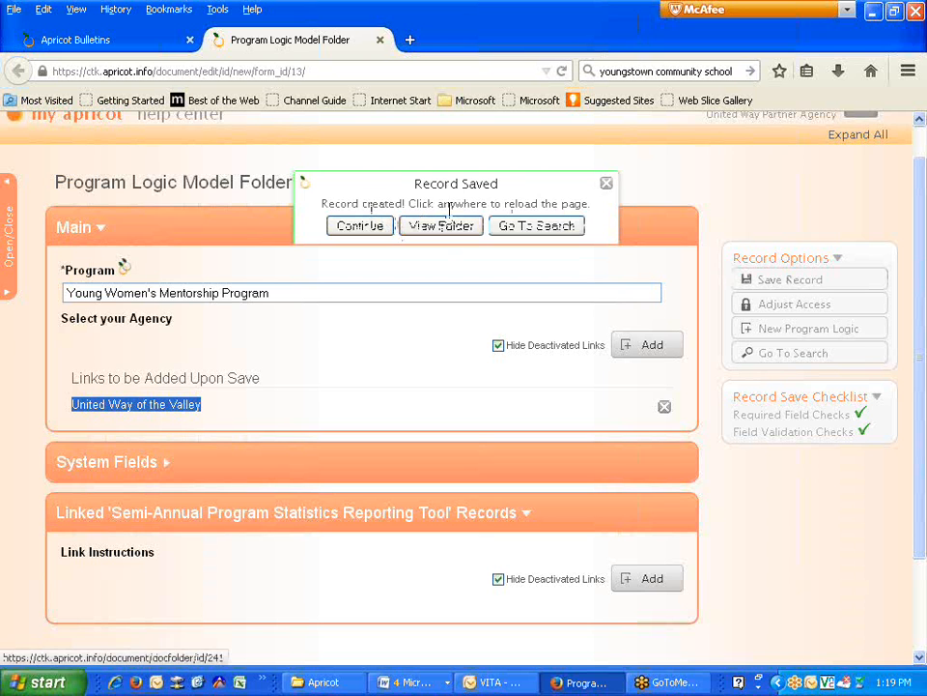
left_click(436, 228)
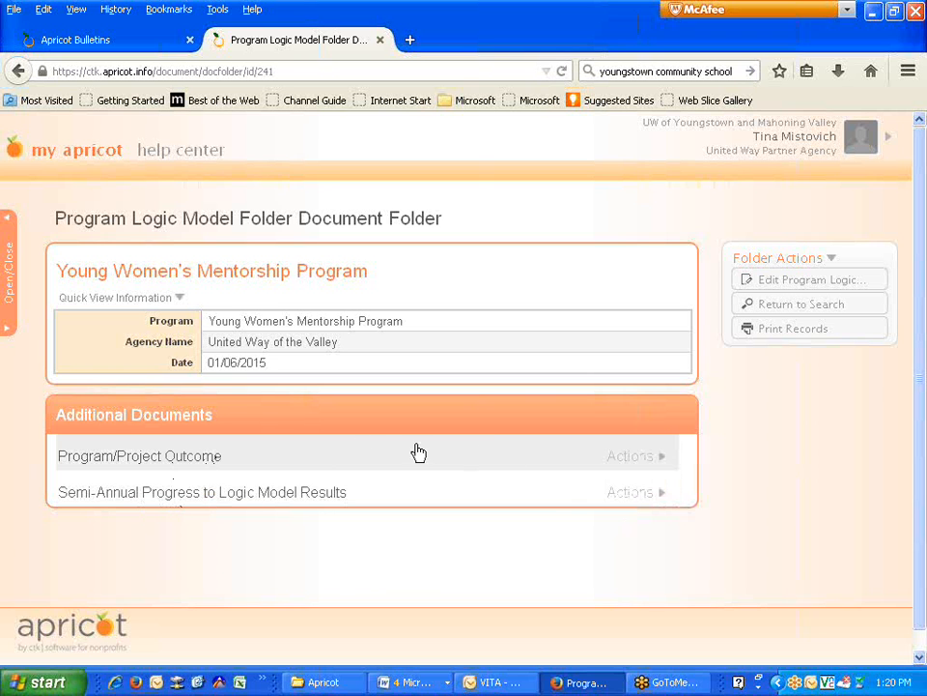
mouse_move(619, 468)
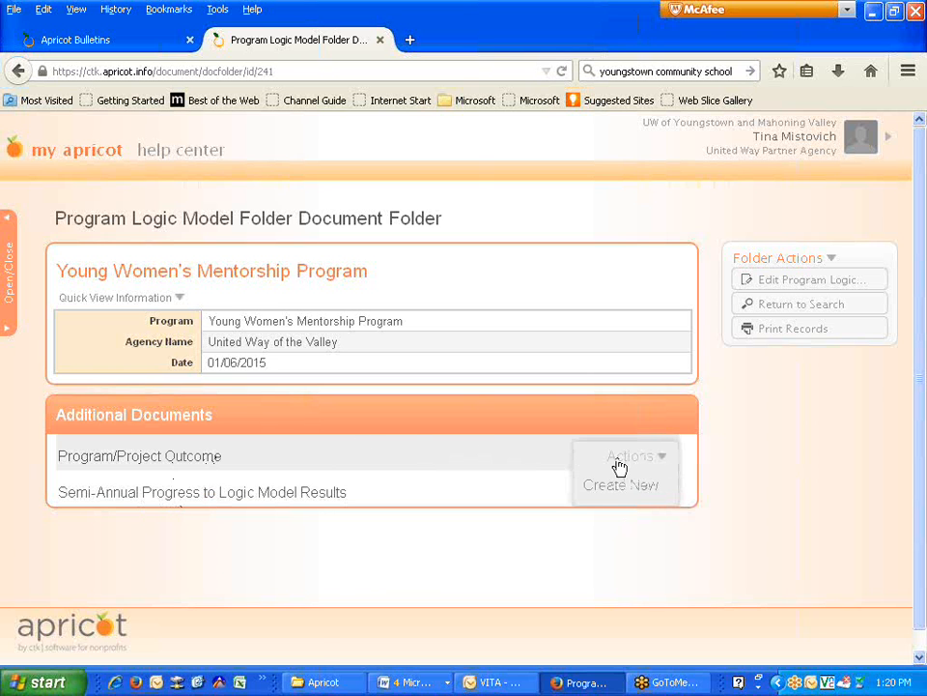
left_click(610, 496)
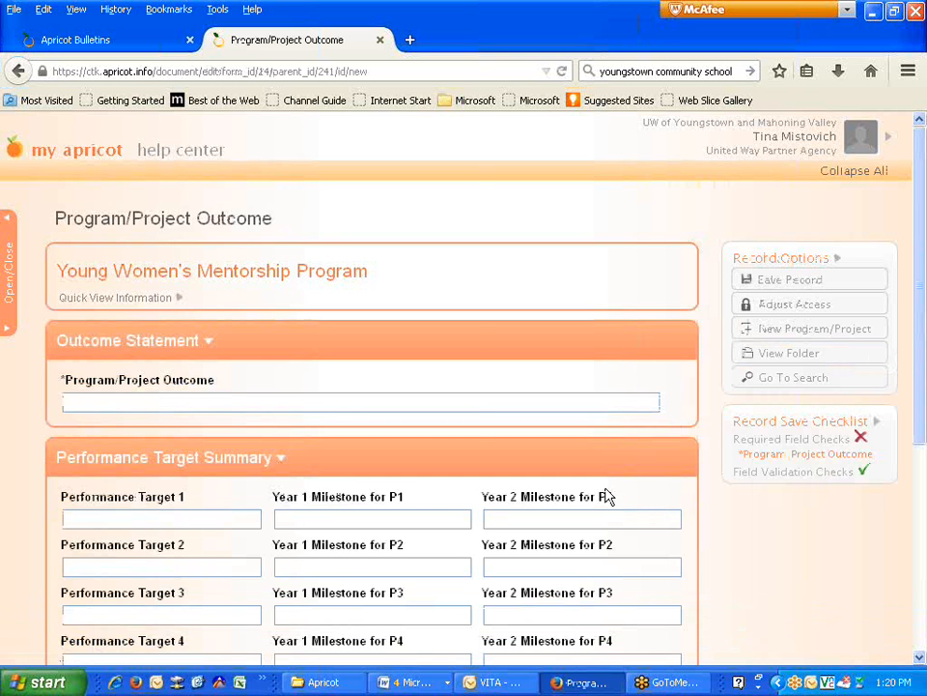
- Enter the outcome '75% Young Women will be able to have, stronger sense of self-worth'
left_click(174, 400)
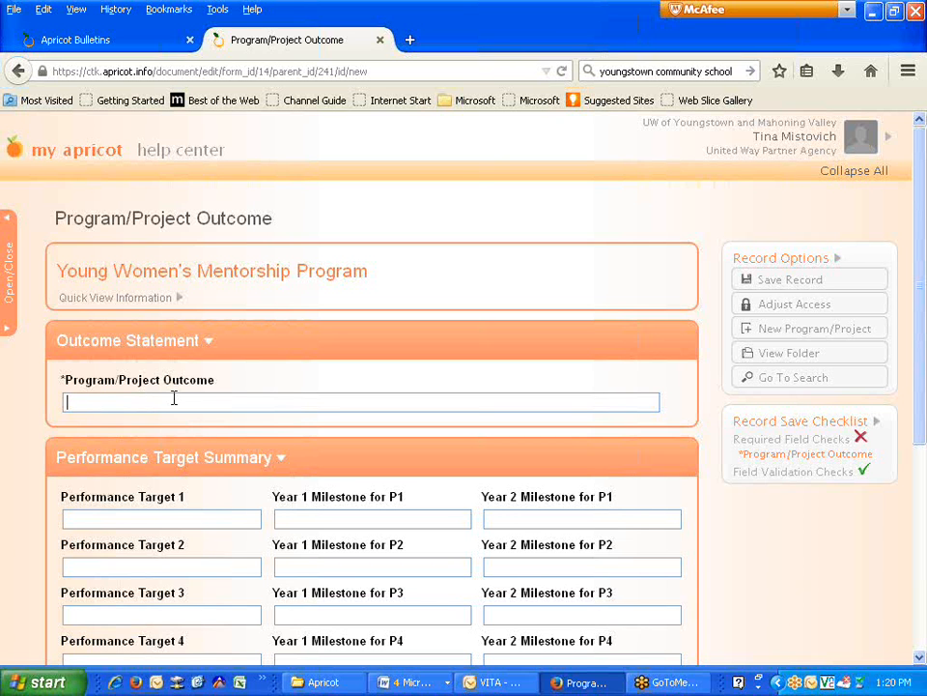
type("75% Young Women will be able")
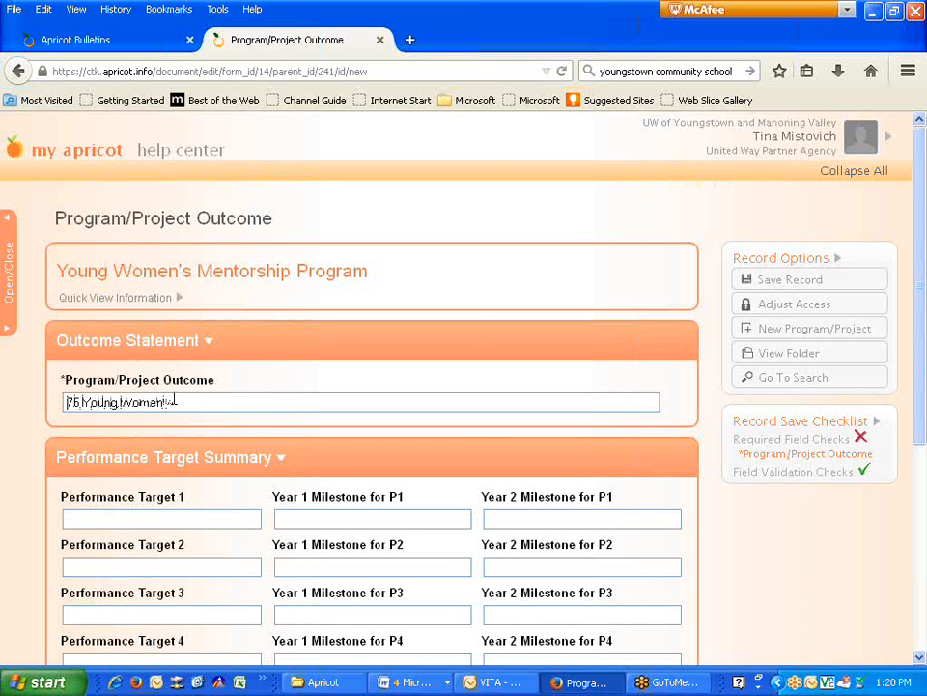
type(" to have,")
type("str")
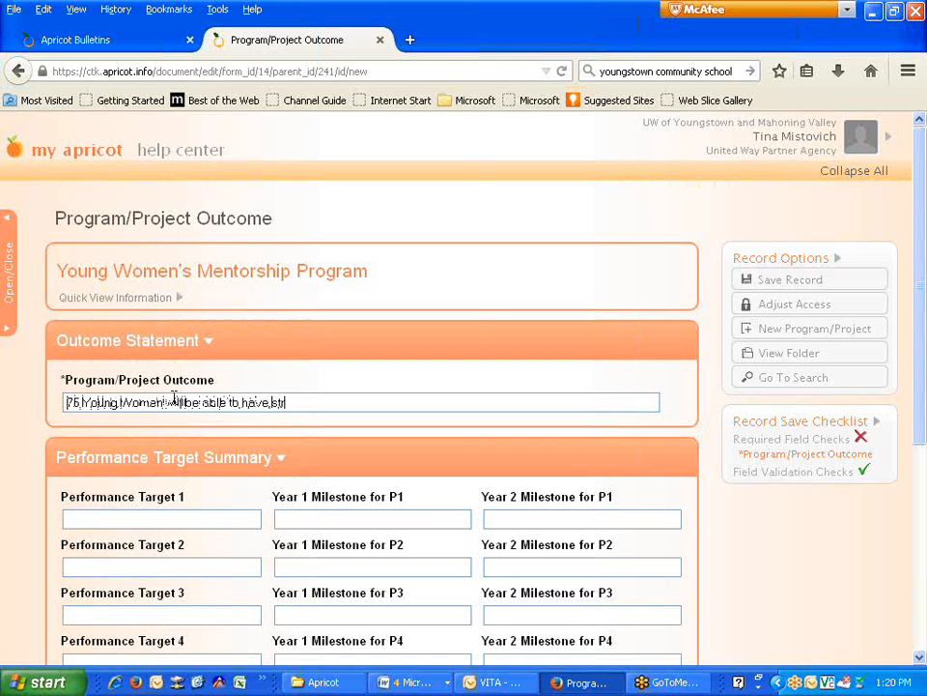
type("onger sense o")
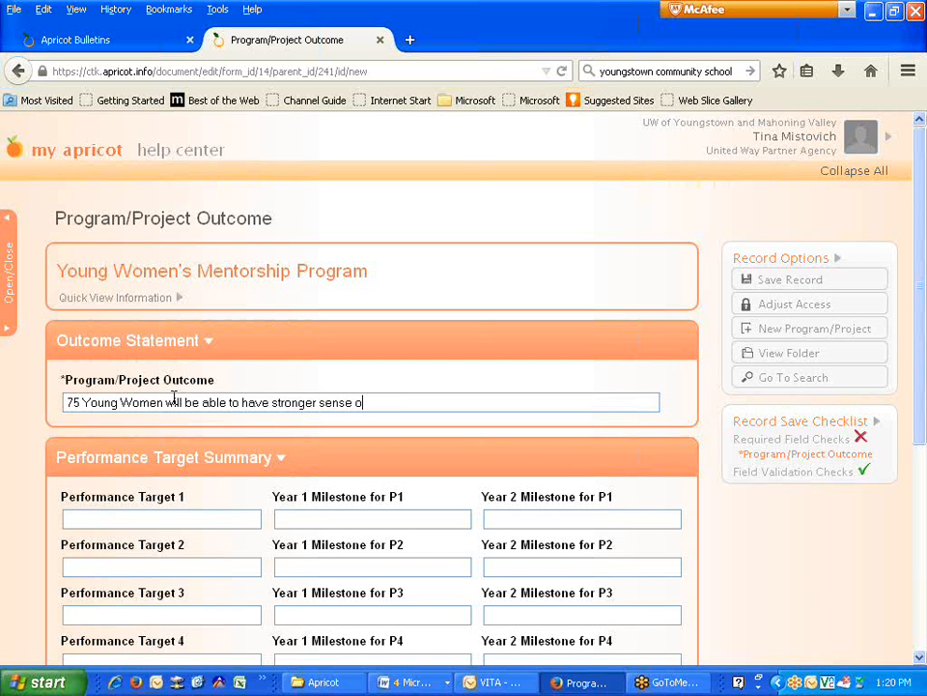
type("f self-worth")
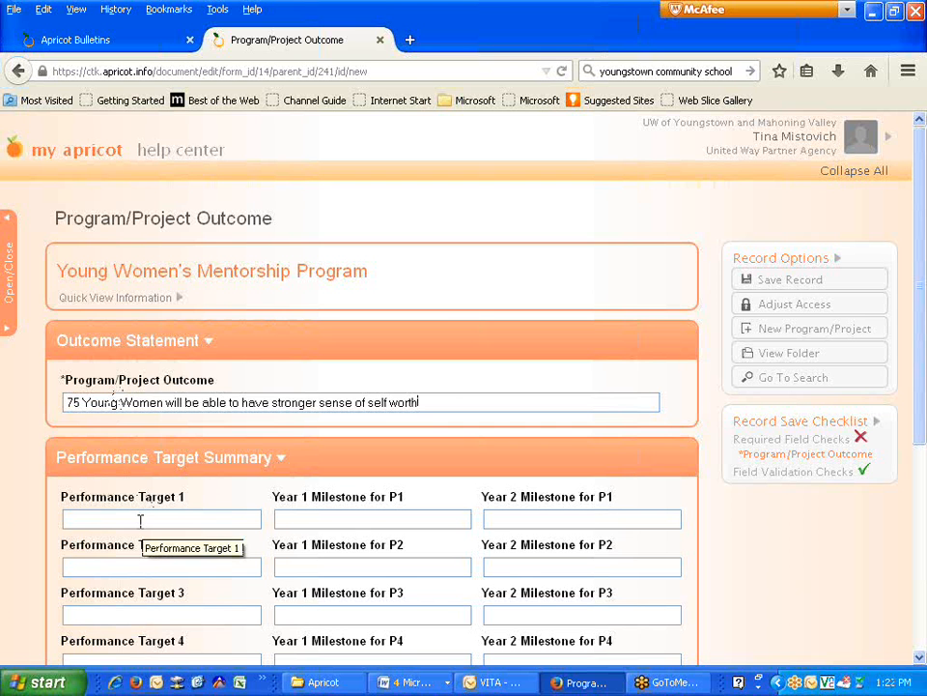
scroll(124, 518, "down", 3)
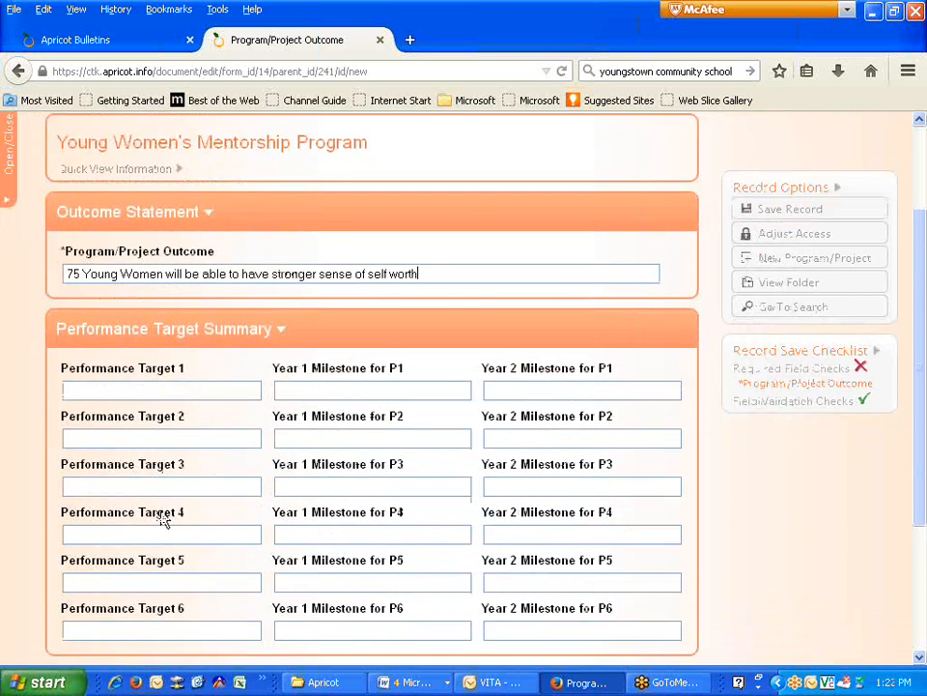
- Scroll to the Performance Target Summary and click out of the outcome field so it is accepted
scroll(164, 520, "down", 2)
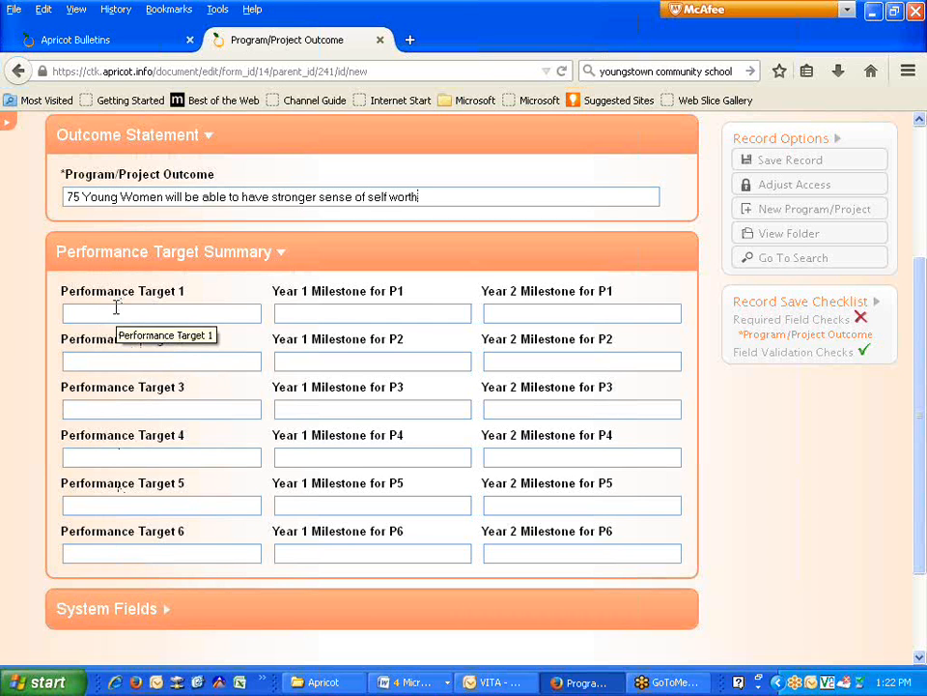
left_click(338, 315)
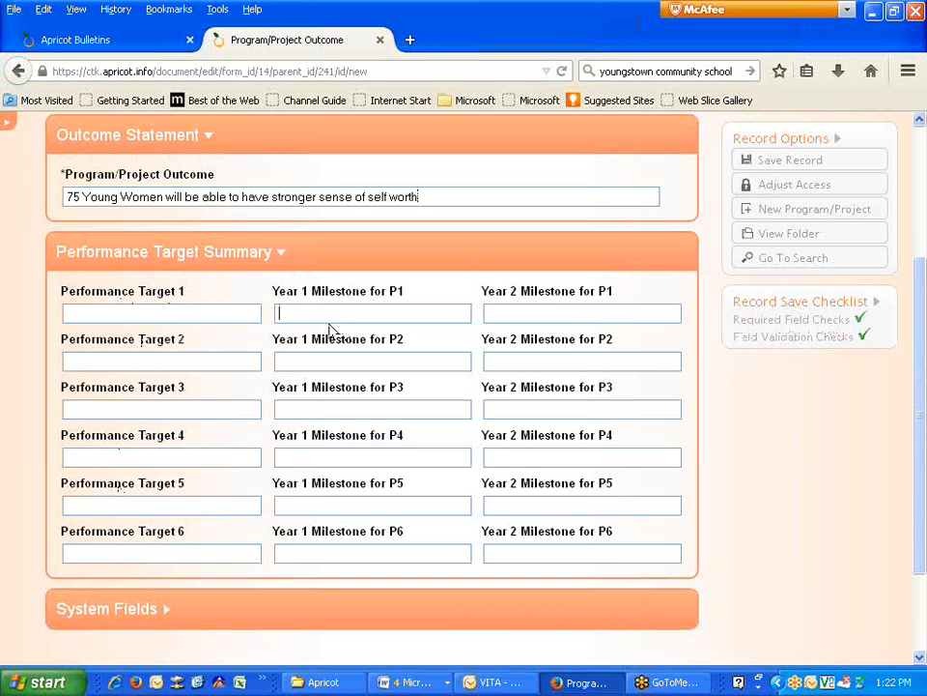
left_click(590, 309)
left_click(87, 313)
- Enter Performance Target 1: 'Young women will experience and increase their knowledge of understanding their feelings.'
type("Young ow")
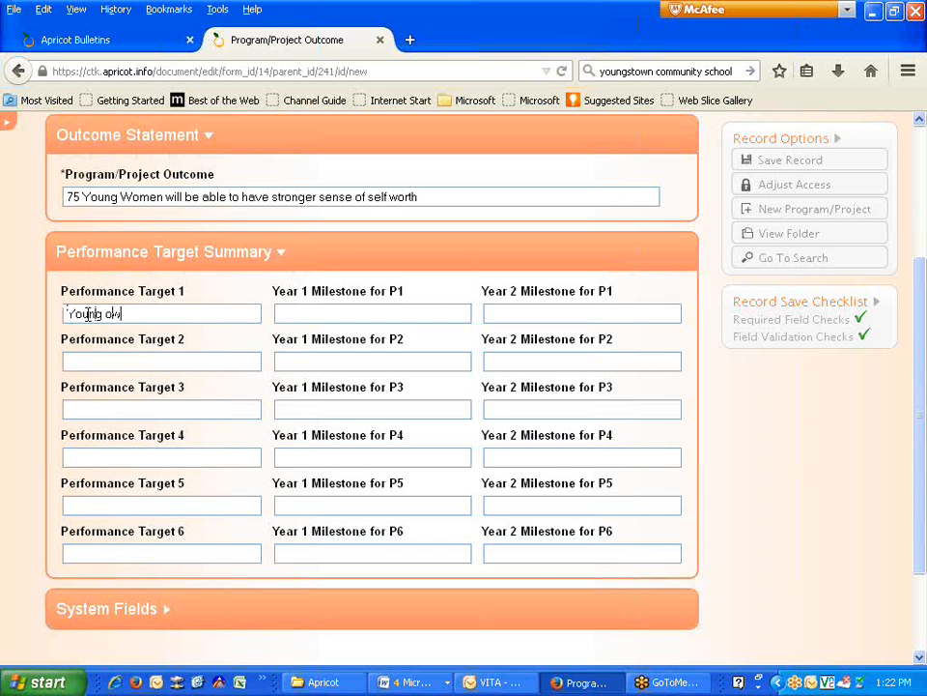
key("BackSpace")
key("BackSpace")
type("women will")
type("experience and increase")
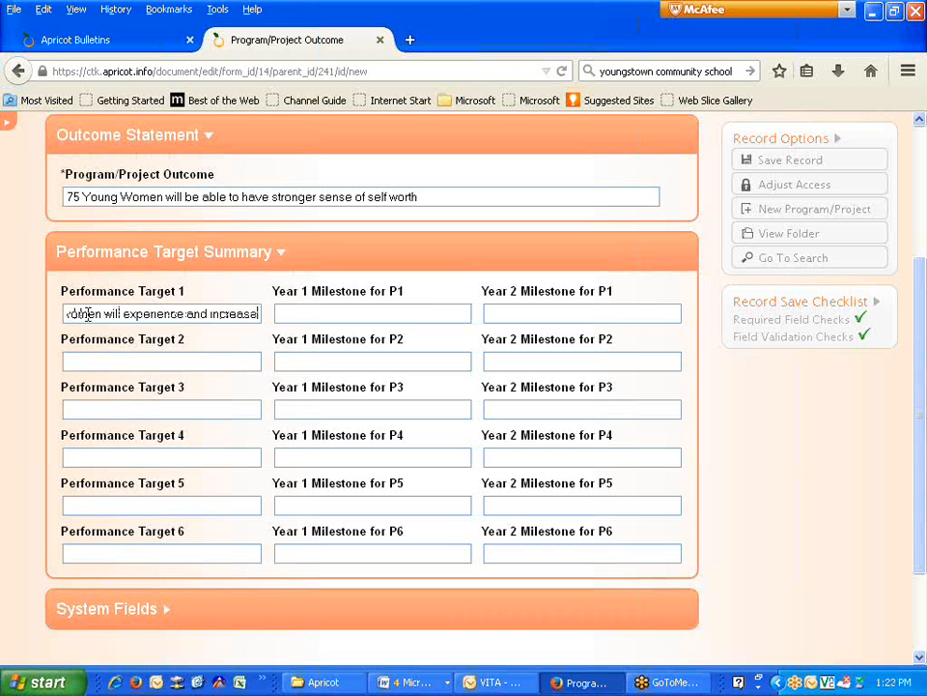
type(" their knowledg")
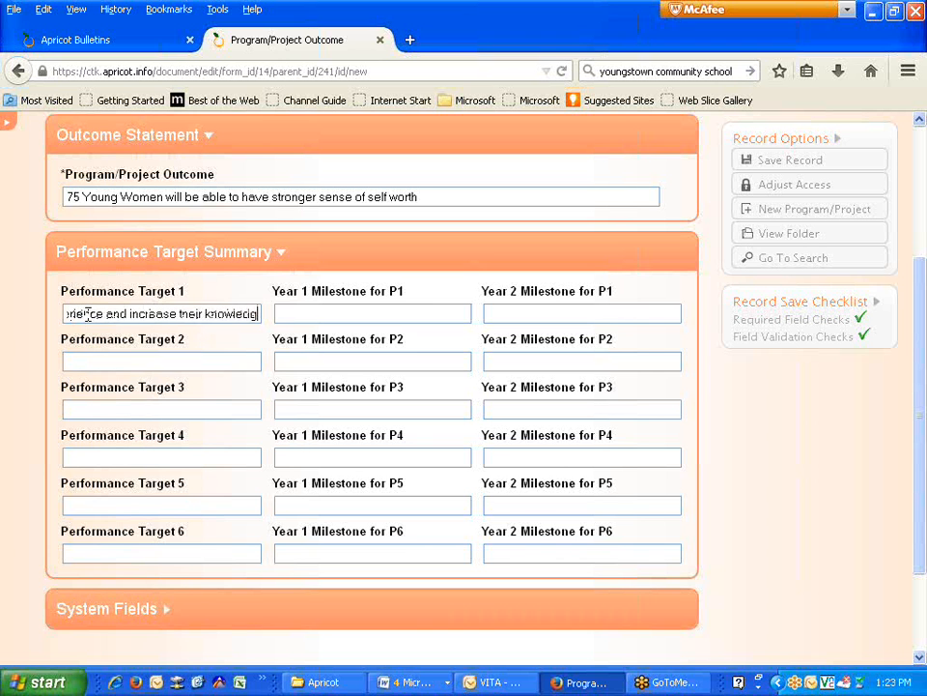
type("e of")
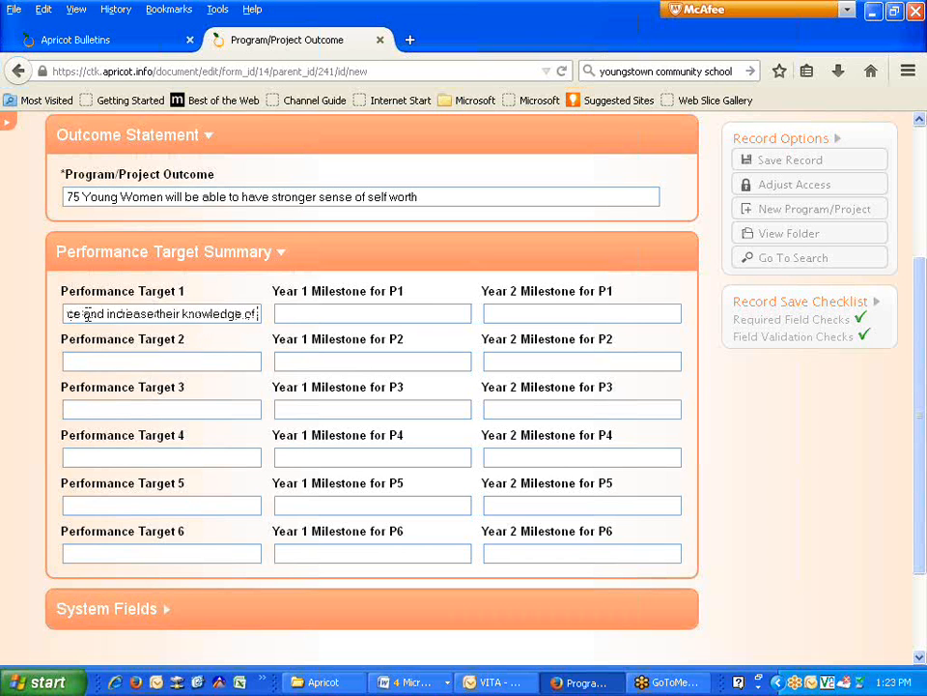
type(" underst")
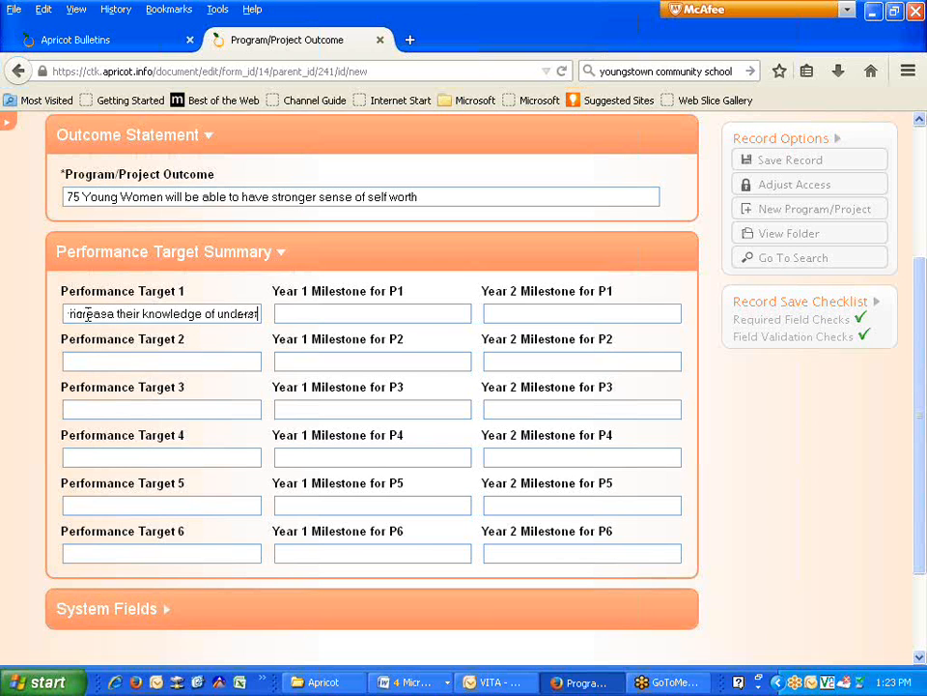
type("anding their")
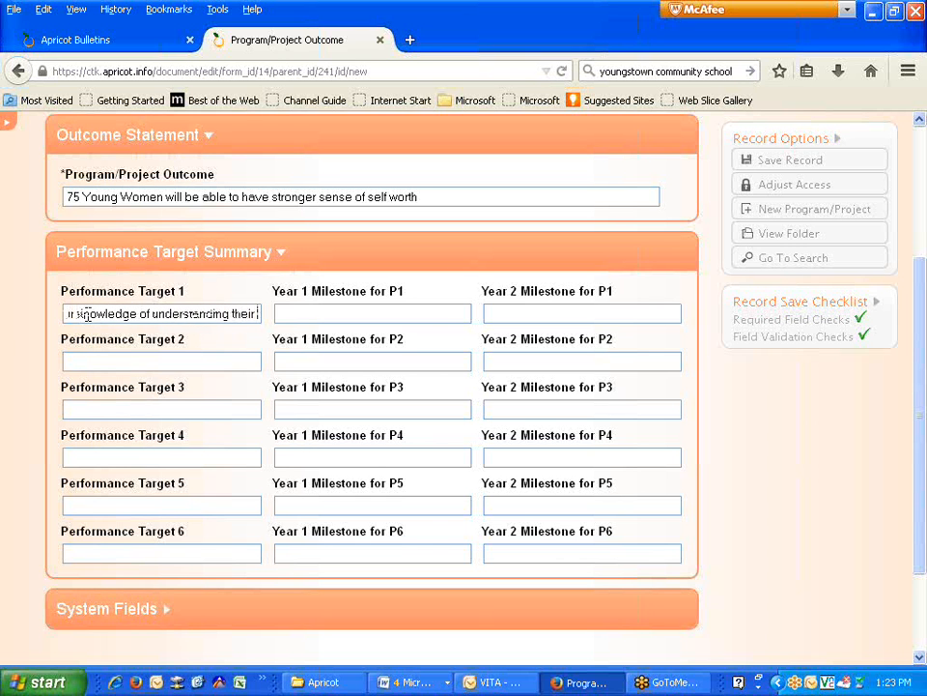
type(" feelings")
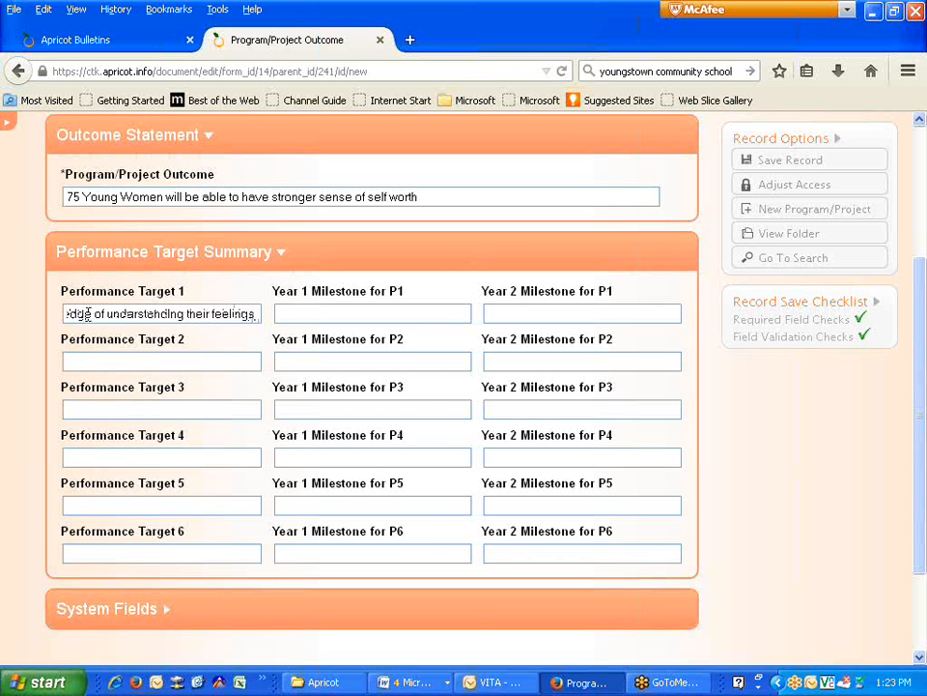
type(".")
key("Tab")
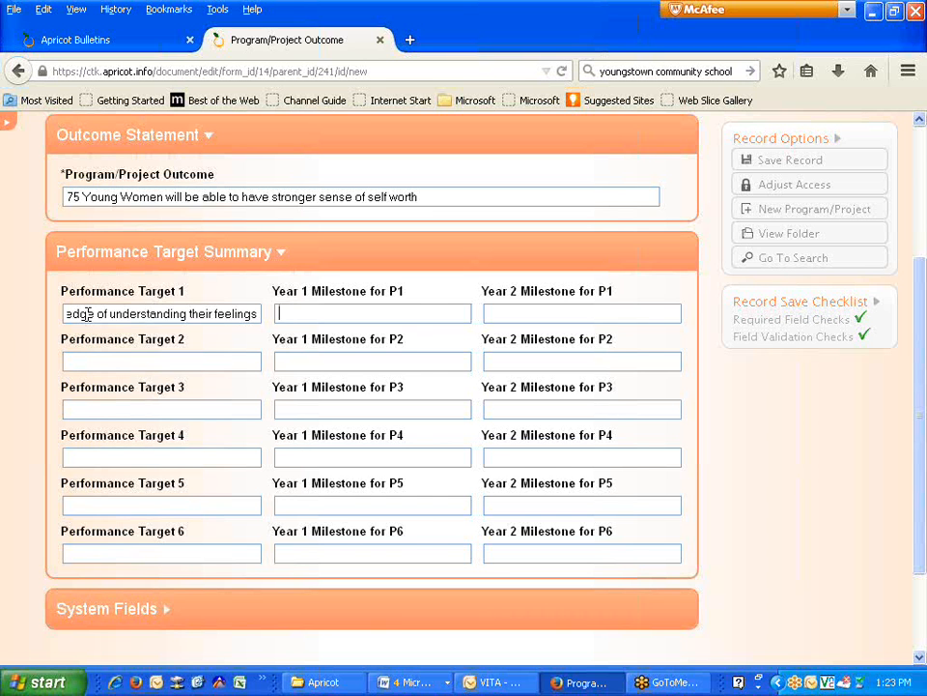
- Enter the P1 Year 1 milestone ending 'through a post-test' and paste the same text into Year 2
type("80% of the 75 girls will ")
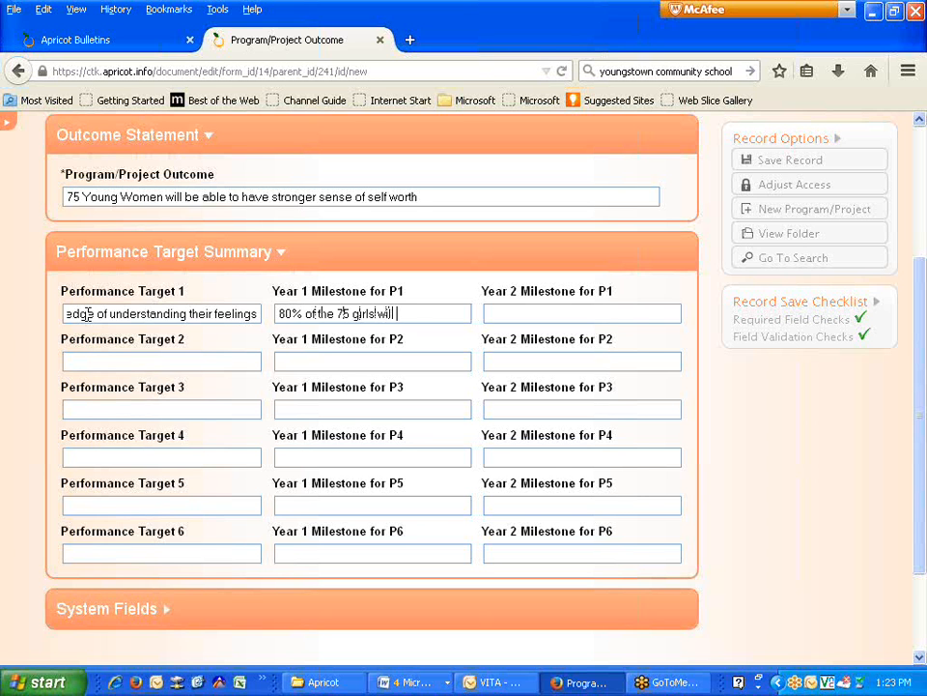
type("show and inc")
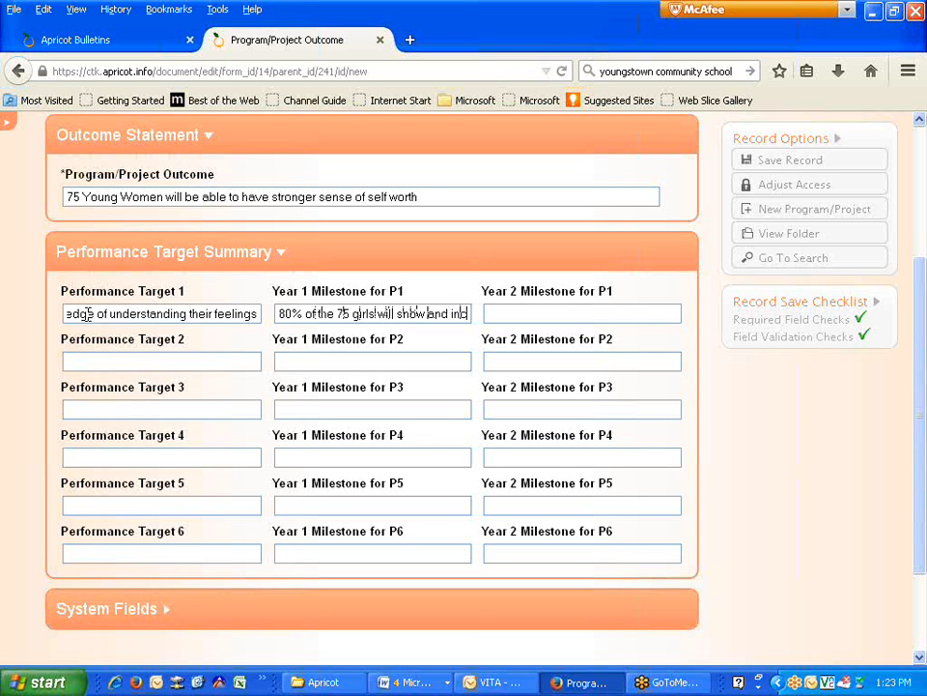
type("rease in under")
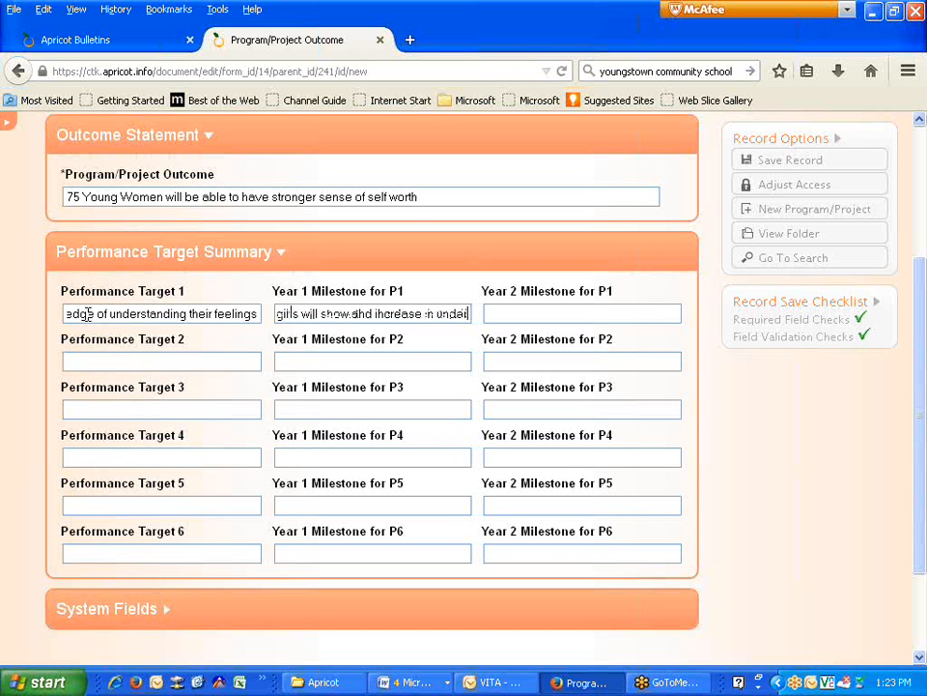
type("standing of")
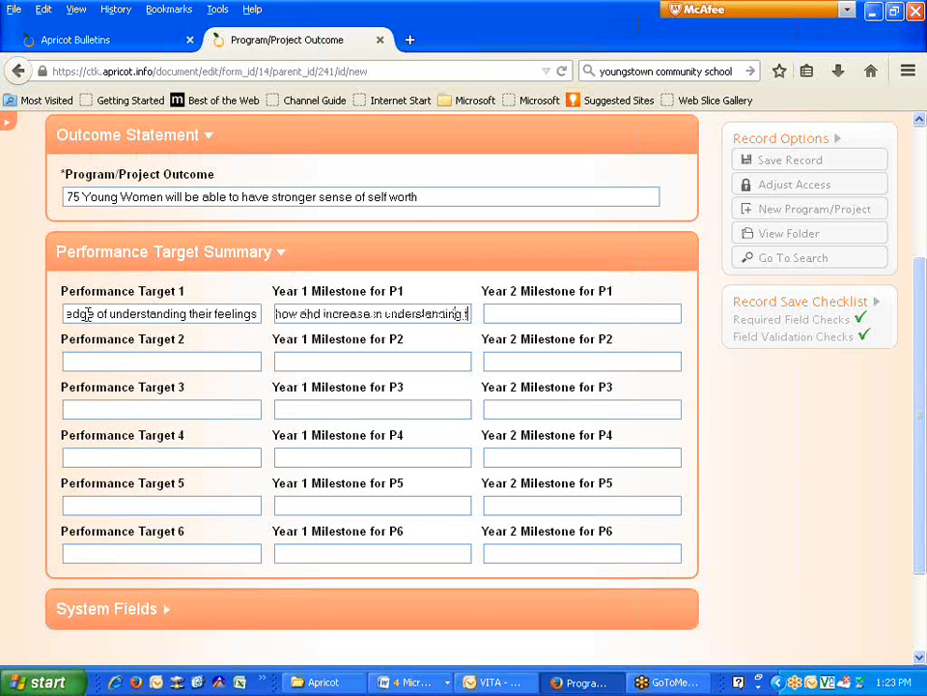
type("hrough a ")
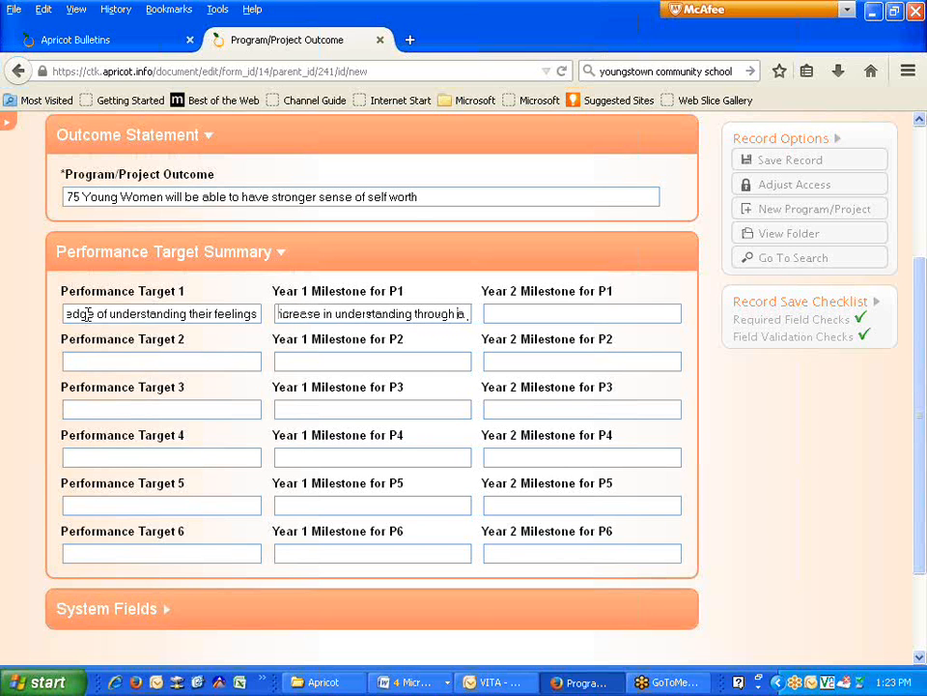
type("post-tes")
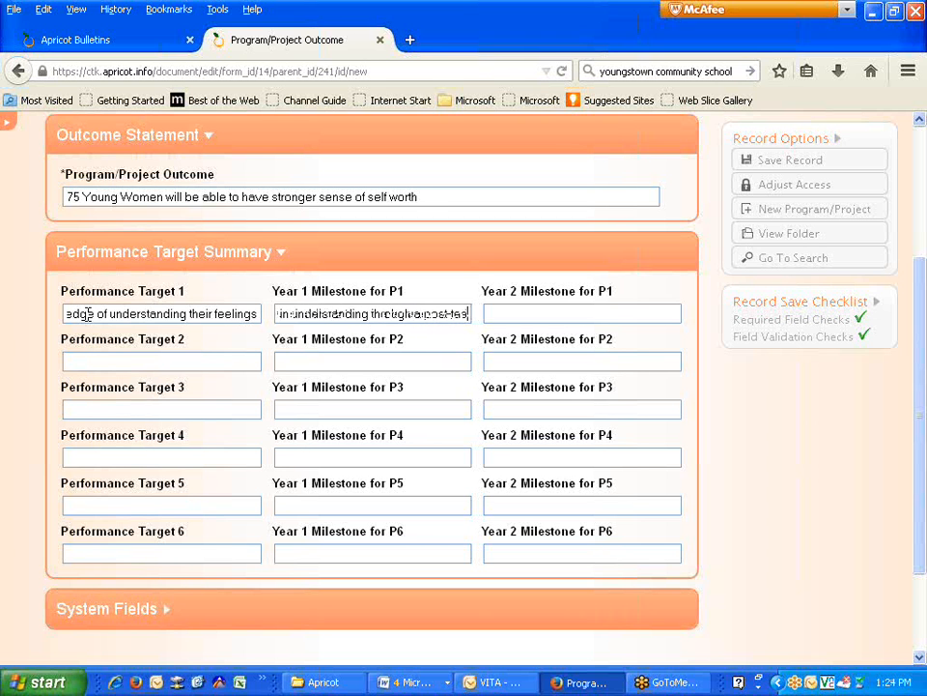
type("t.")
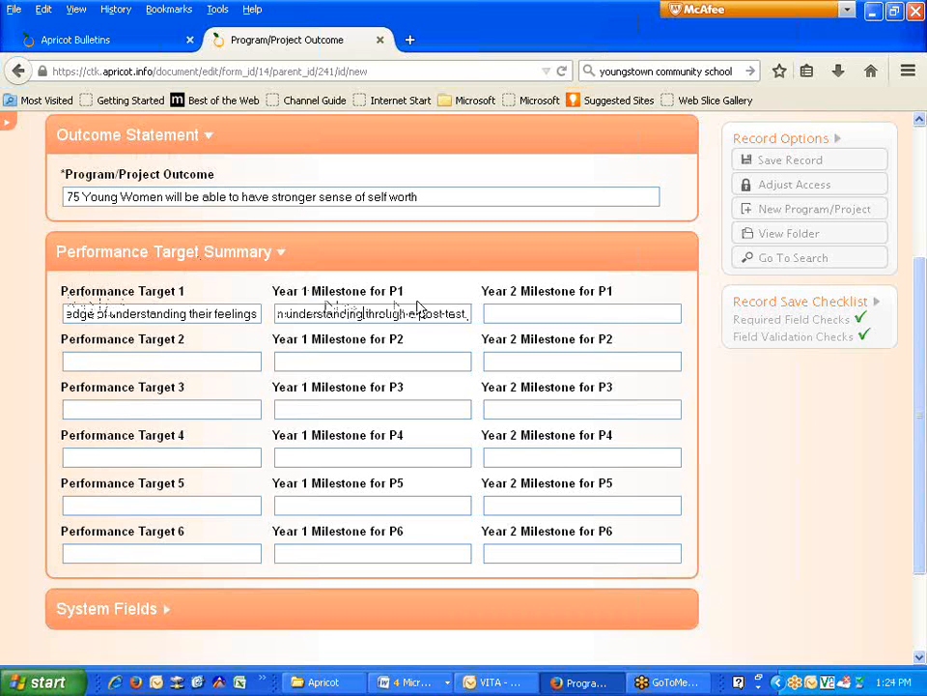
type("of self ")
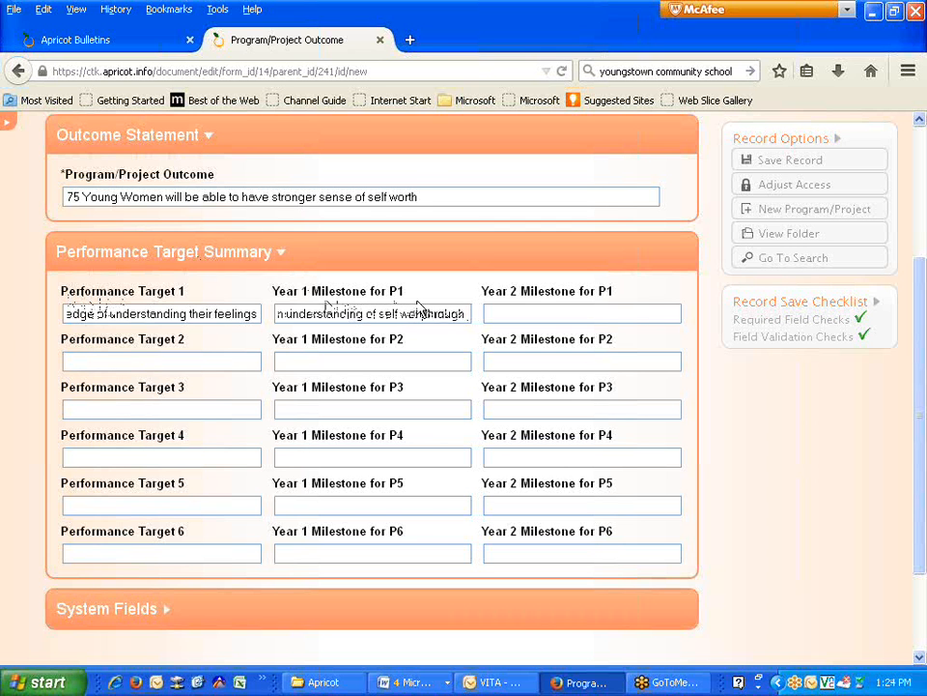
type("worth and confidence.")
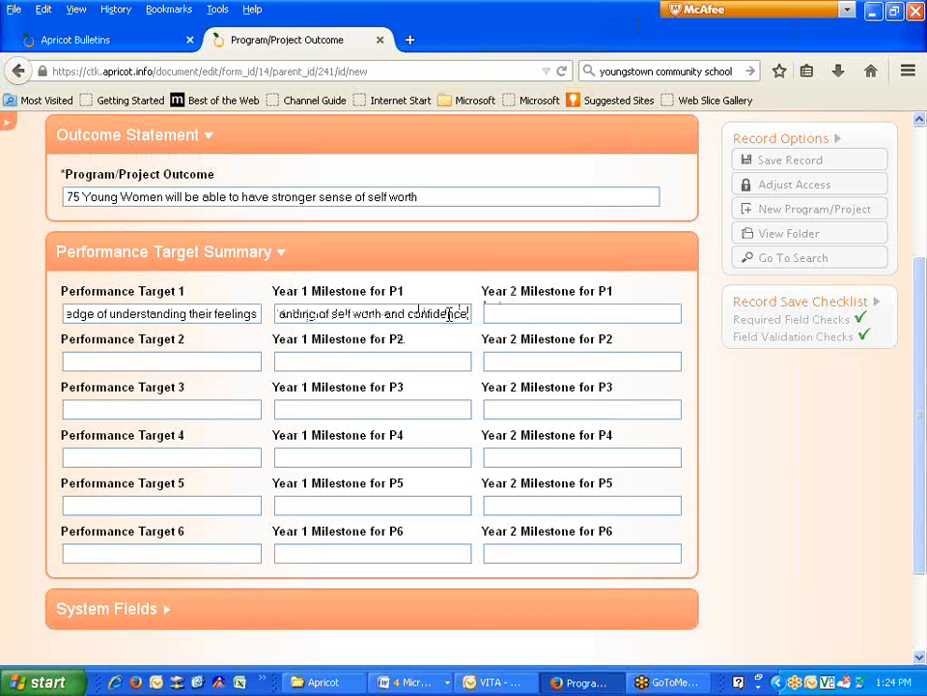
left_click_drag(469, 314, 130, 295)
left_click_drag(278, 314, 619, 325)
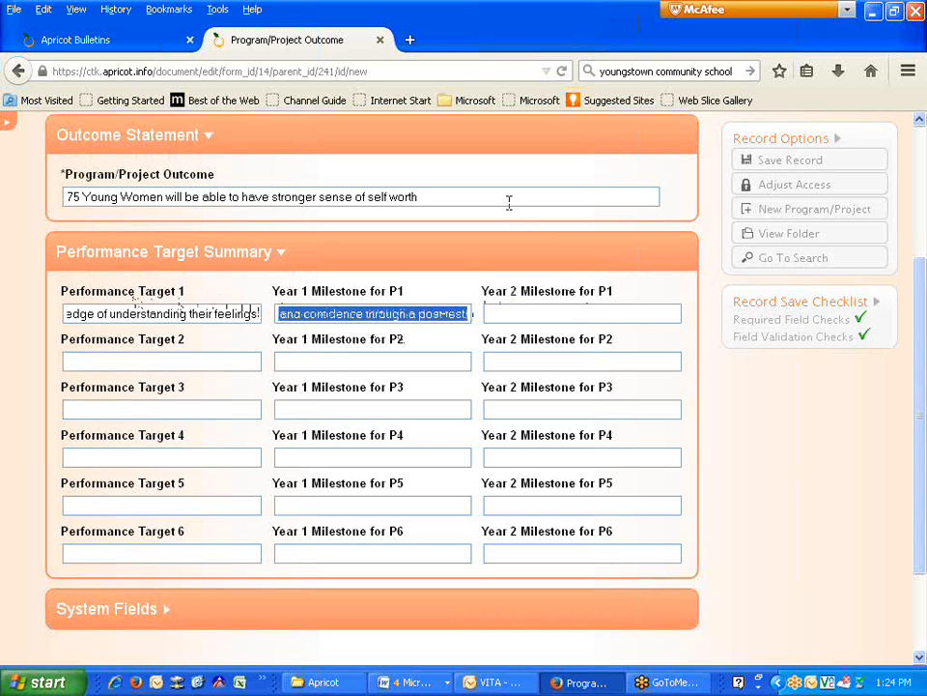
left_click(540, 310)
key("ctrl+v")
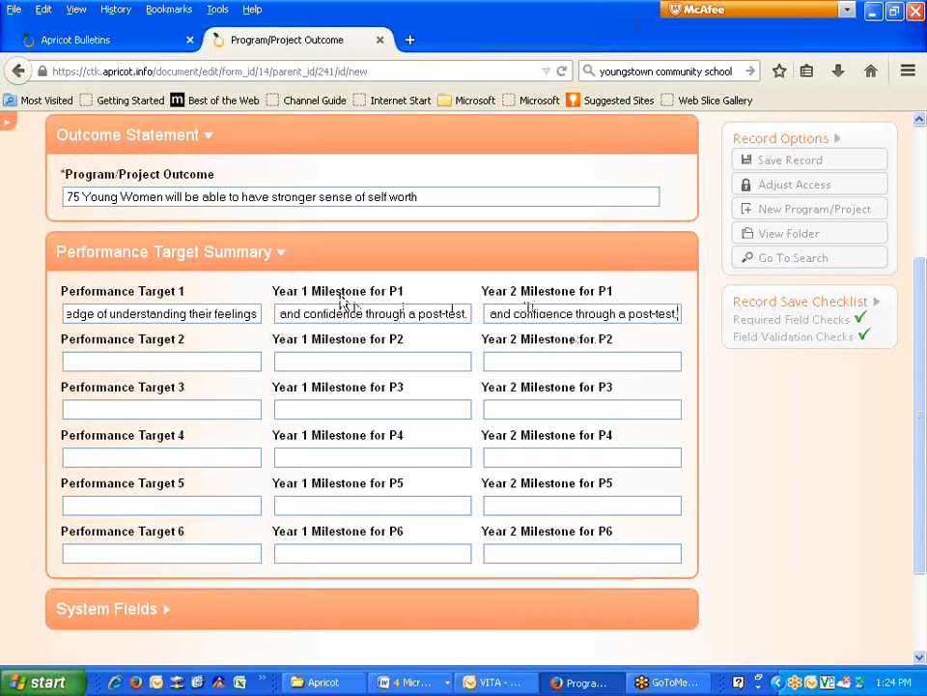
left_click(155, 365)
- Enter Performance Target 2 on healthy choices and eating habits, with the '90% will show an increase' milestone in both years
type("75 girls will have a b")
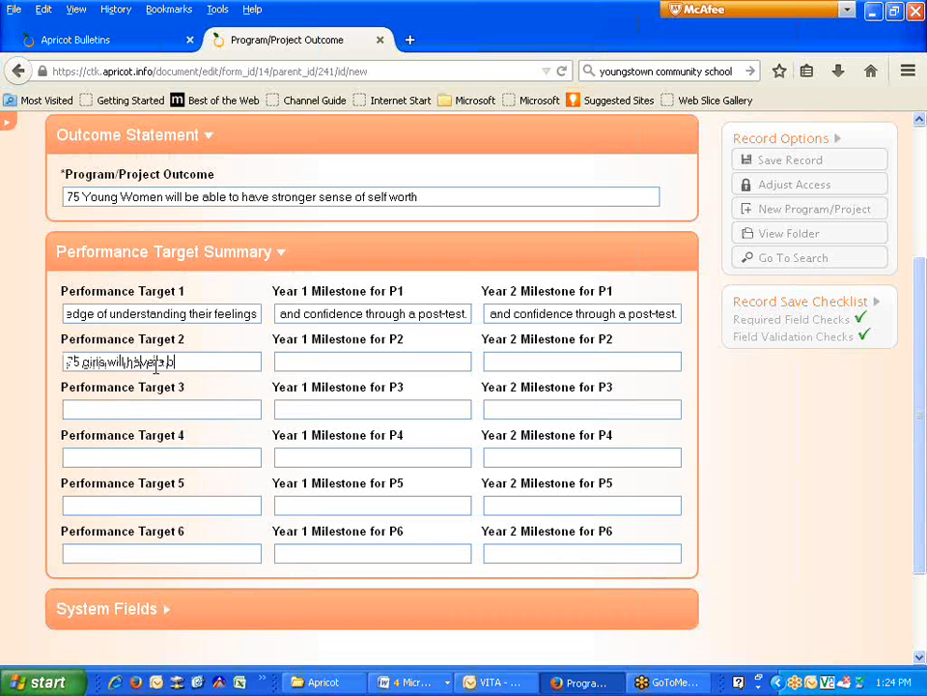
type("etter knowledge and")
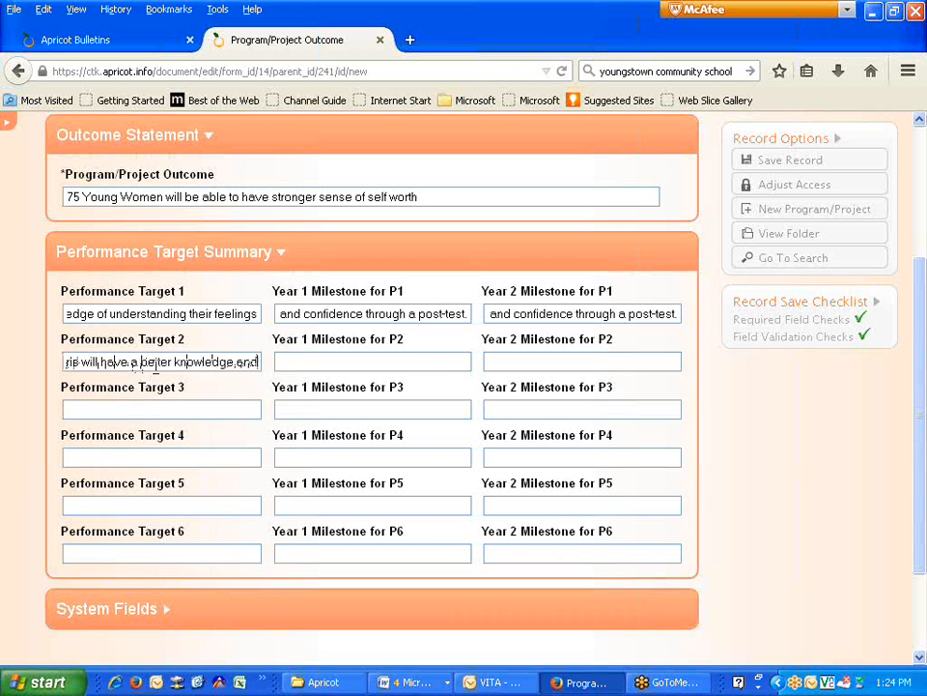
type(" understanding of")
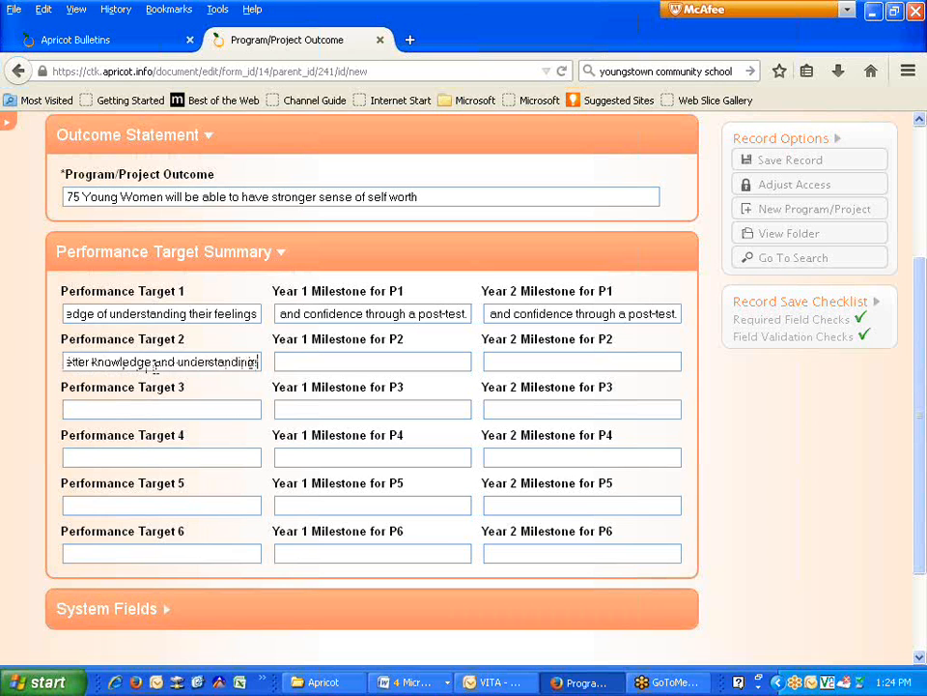
type(" healthy")
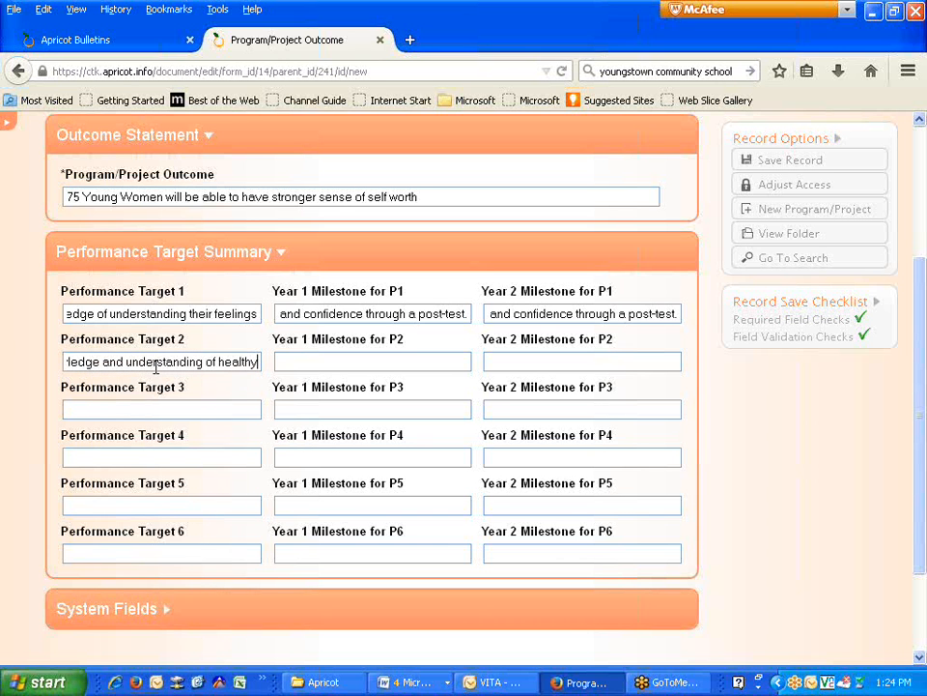
type(" chilces")
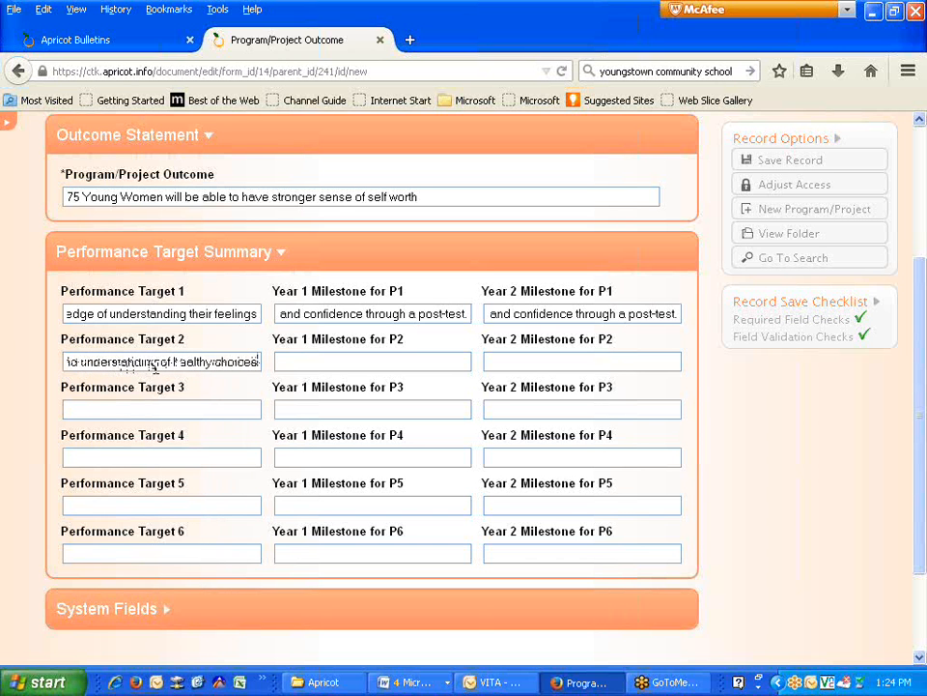
type(" and eating habits")
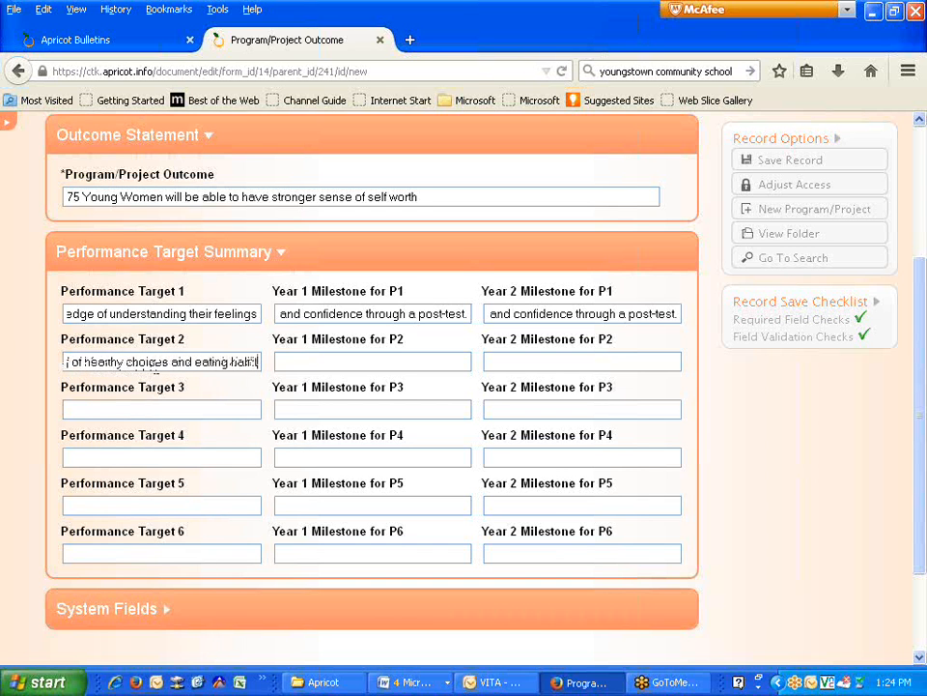
key("Tab")
type("90")
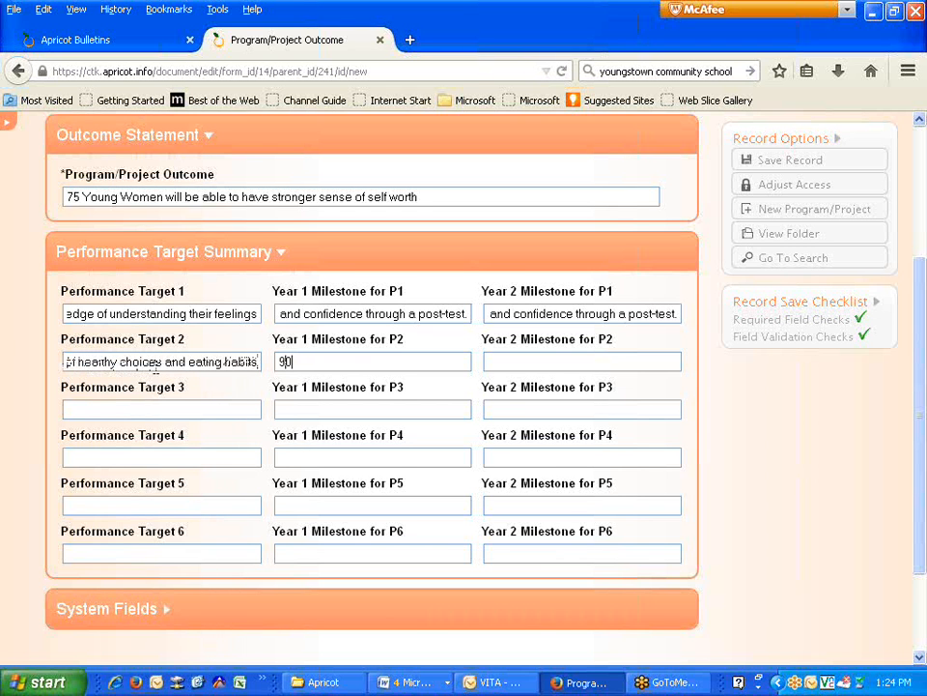
type("% will show an increase in ")
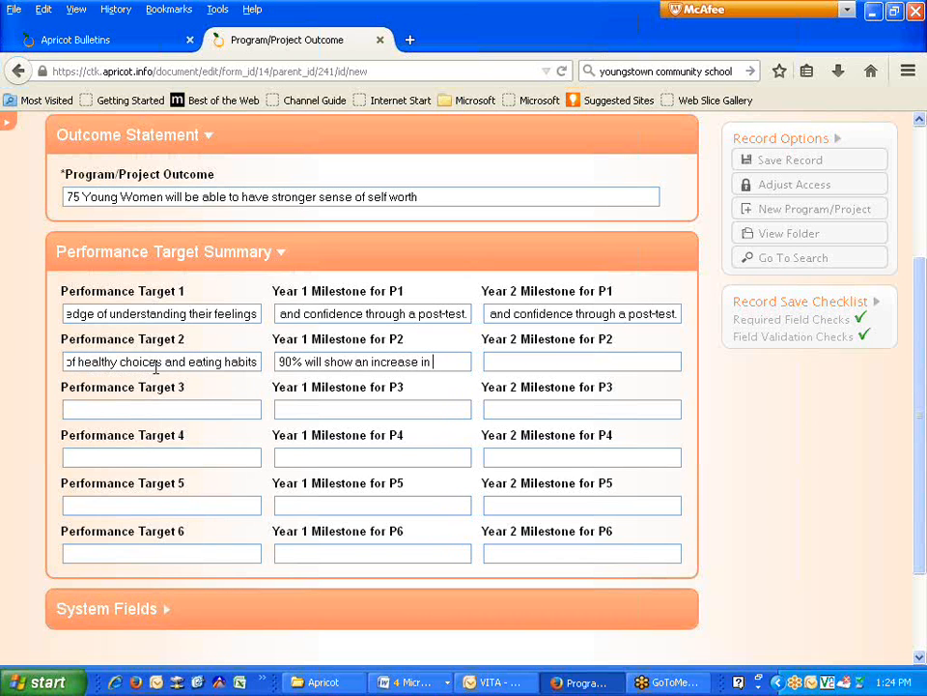
type("knowledge of heal")
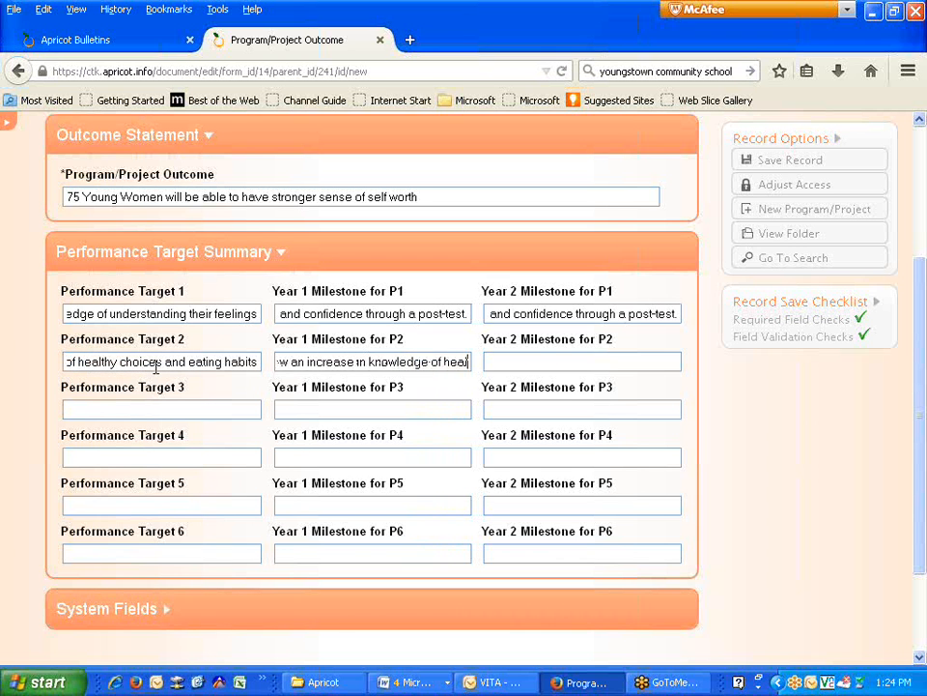
type("thy eating choice")
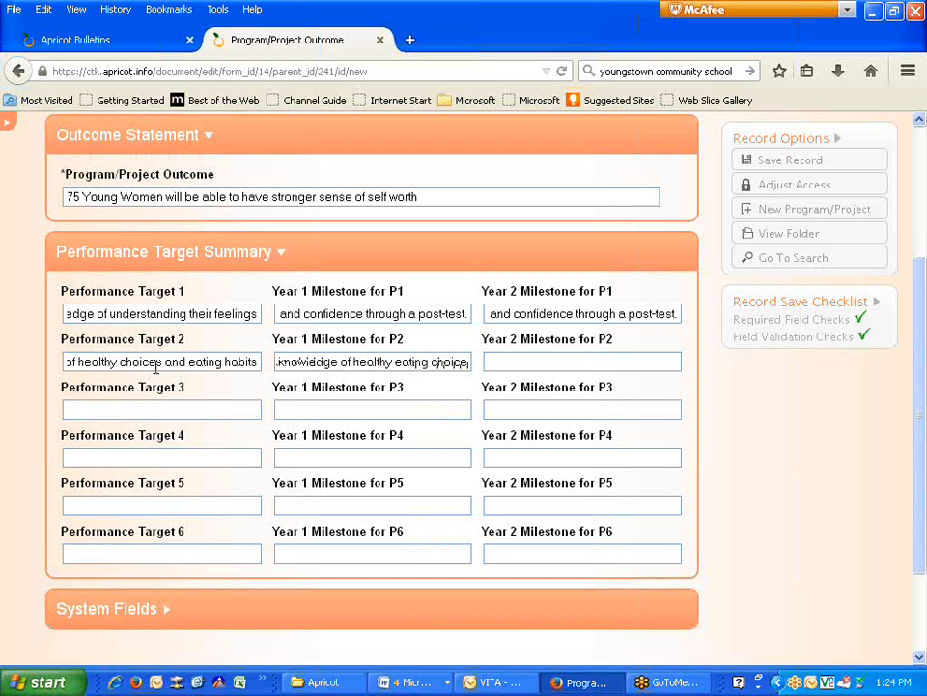
type("s and will demonstrate")
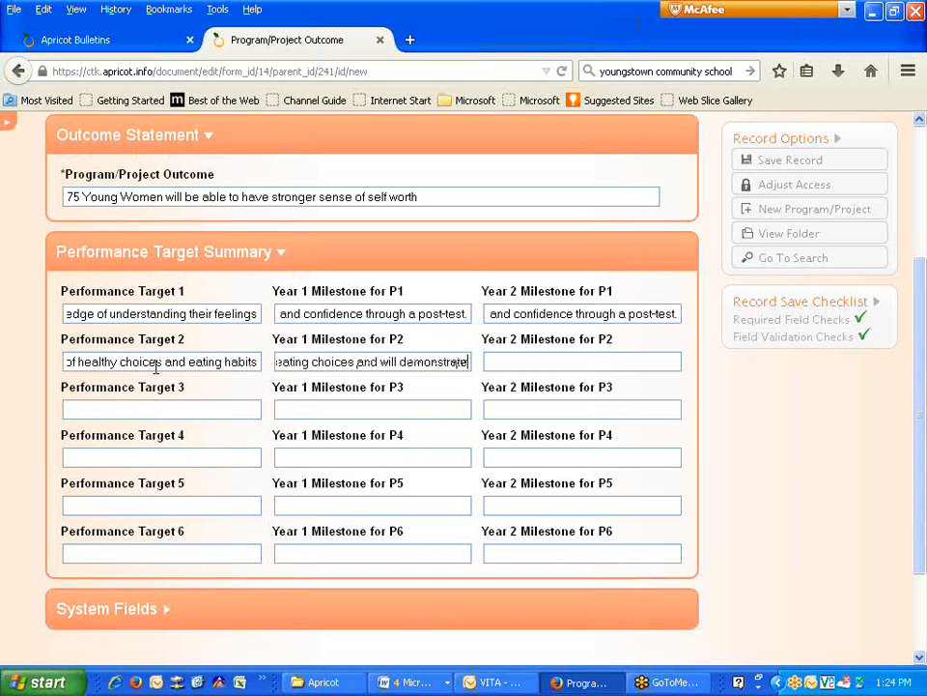
type(" bette")
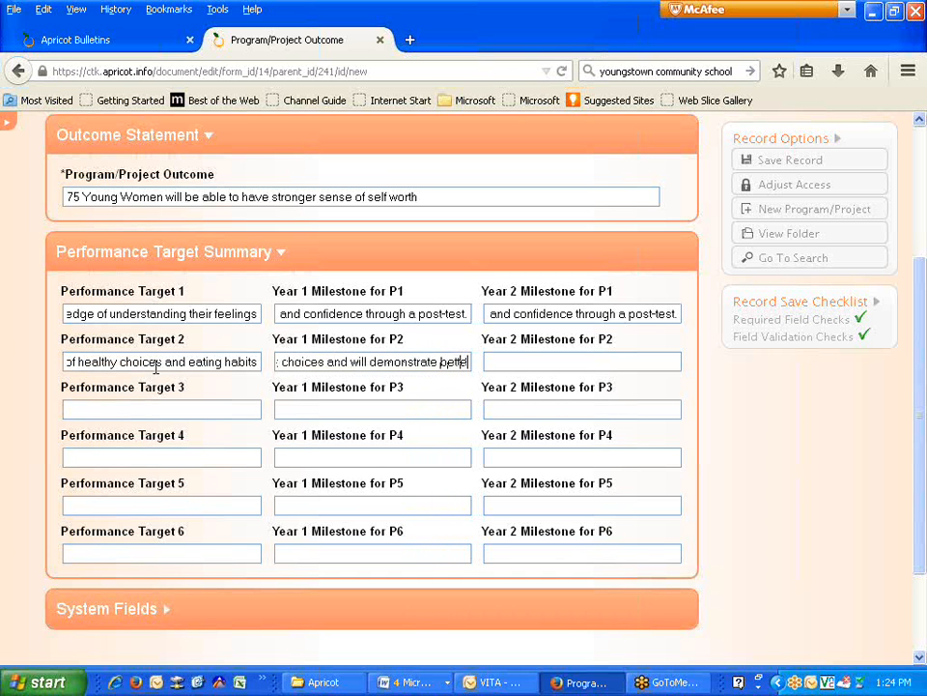
type("r eating habits.")
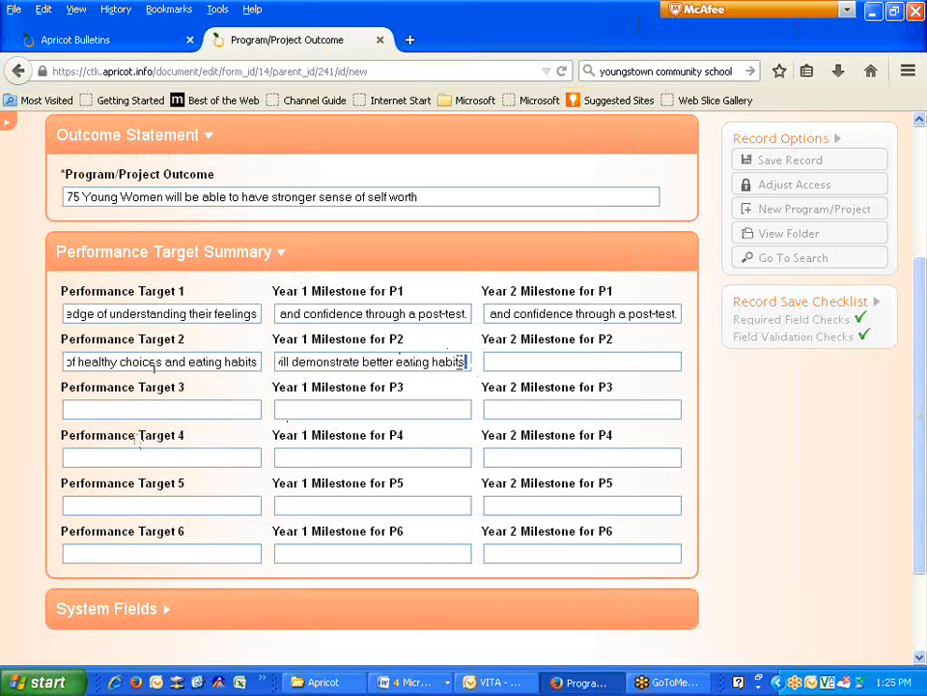
key("ctrl+z")
left_click(505, 361)
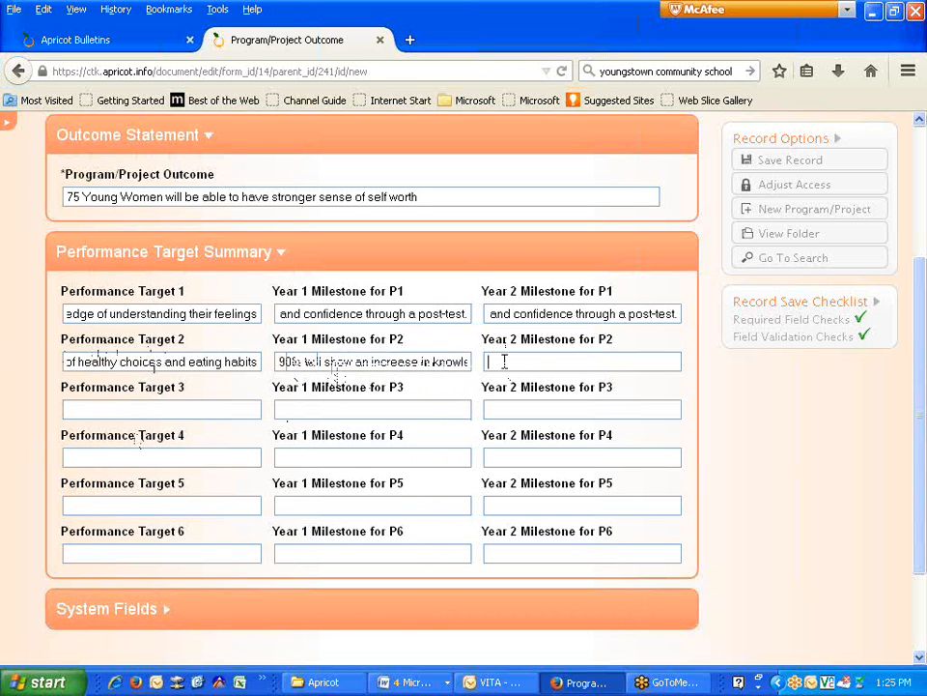
key("ctrl+v")
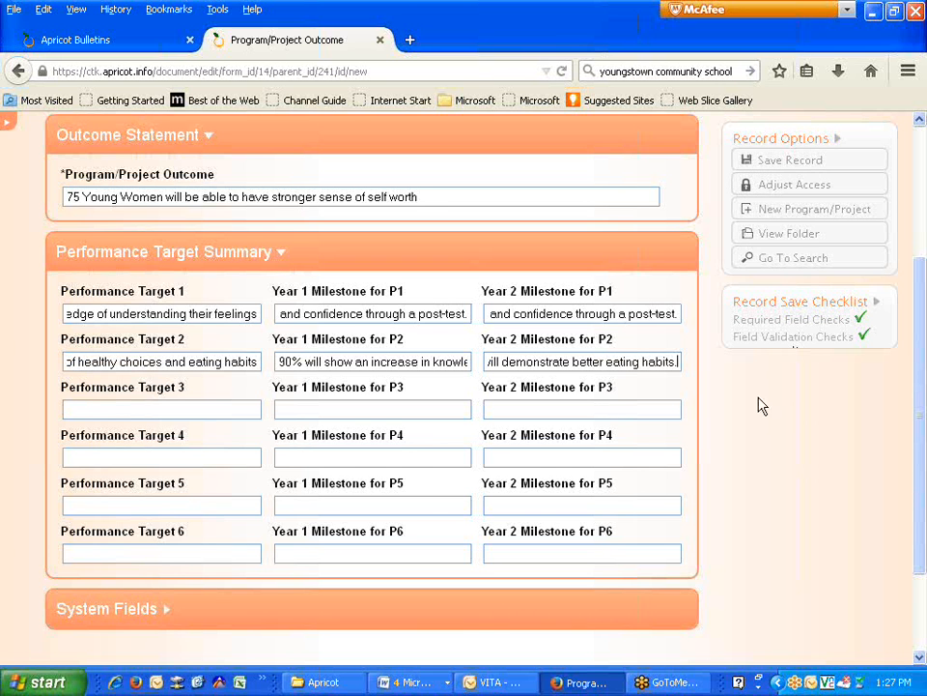
- Save the outcome record and go to the Young Women's Mentorship Program folder via View Folder
scroll(735, 409, "down", 2)
scroll(735, 409, "up", 3)
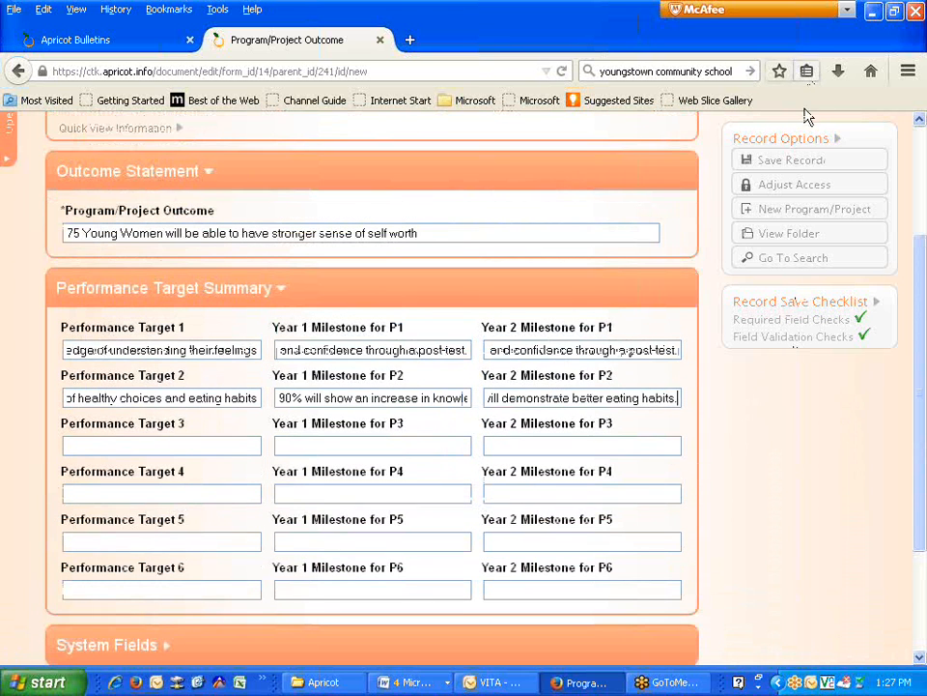
left_click(801, 162)
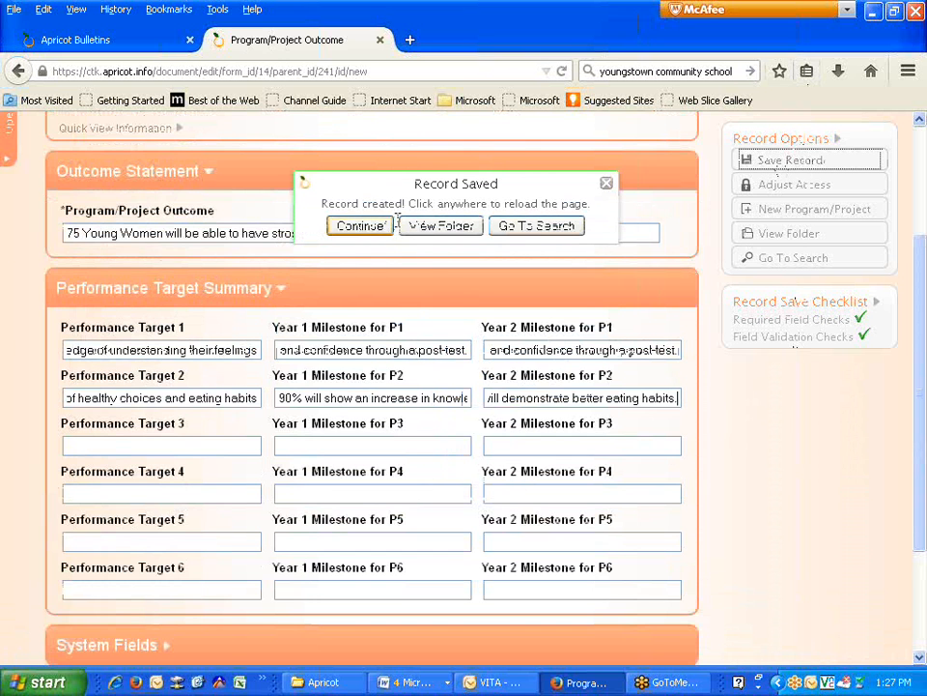
left_click(435, 230)
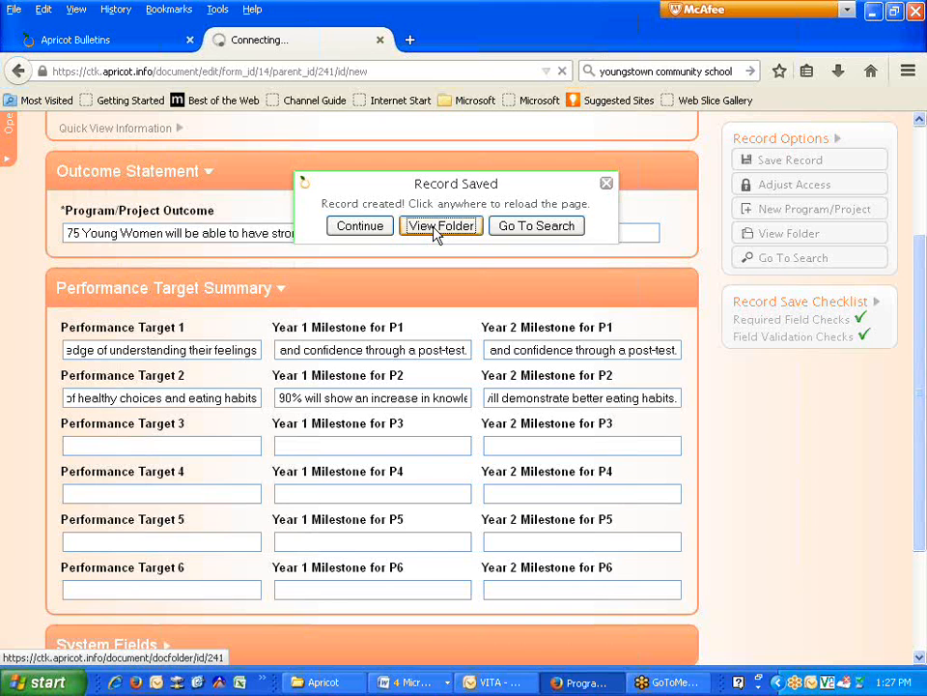
left_click(435, 232)
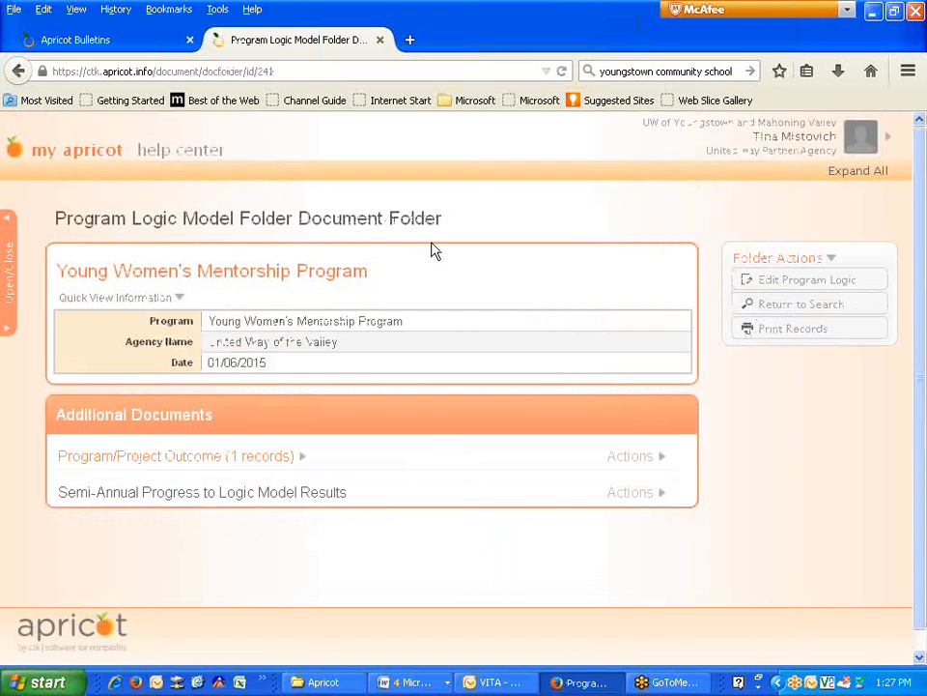
- Create a new Program/Project Outcome record from the Actions menu and select its outcome field
left_click(231, 465)
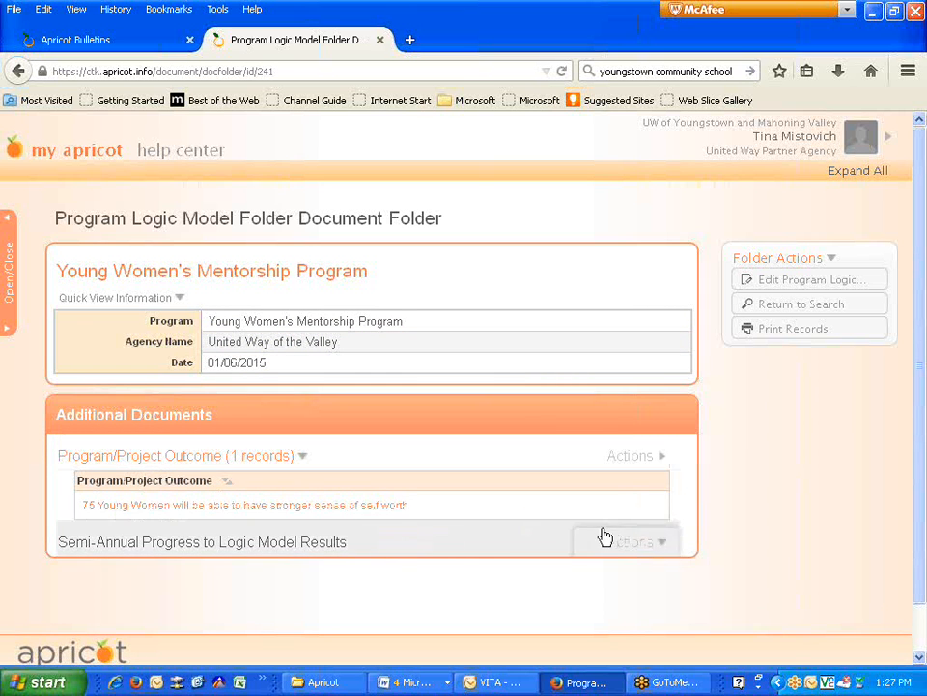
mouse_move(632, 466)
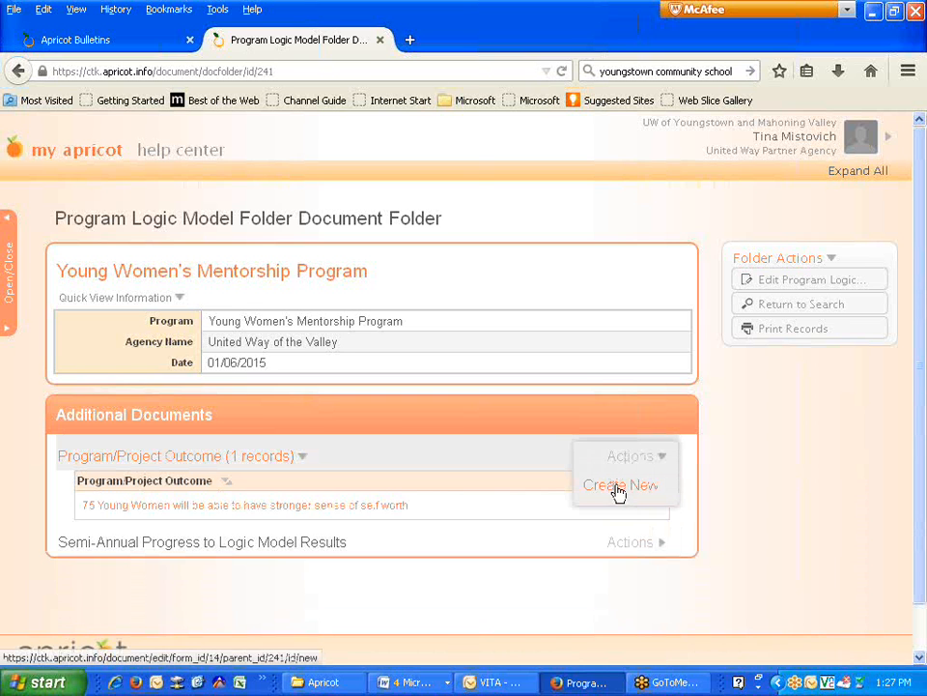
left_click(617, 492)
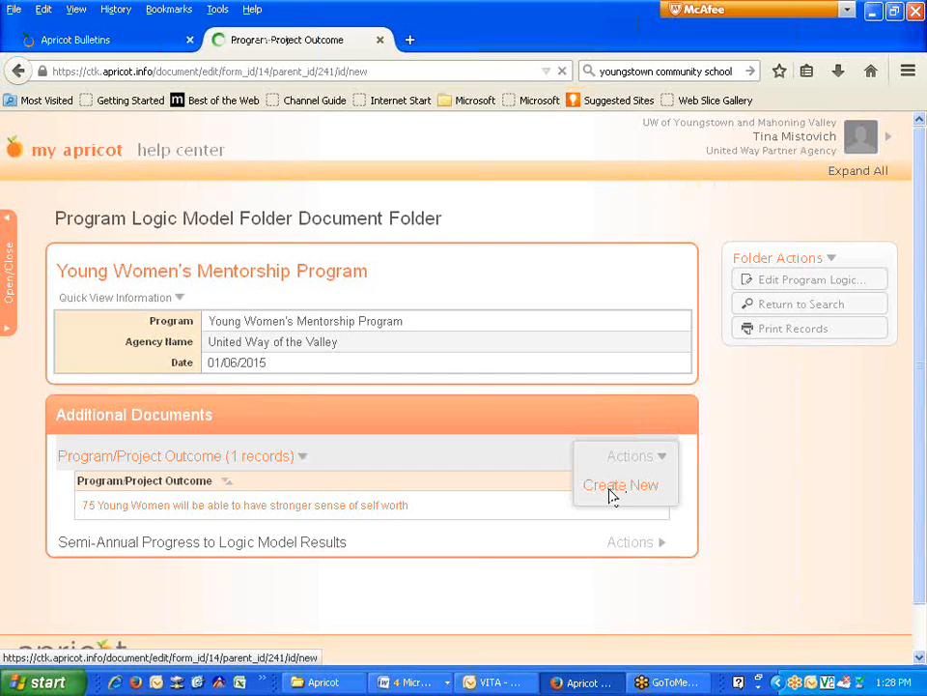
left_click(193, 406)
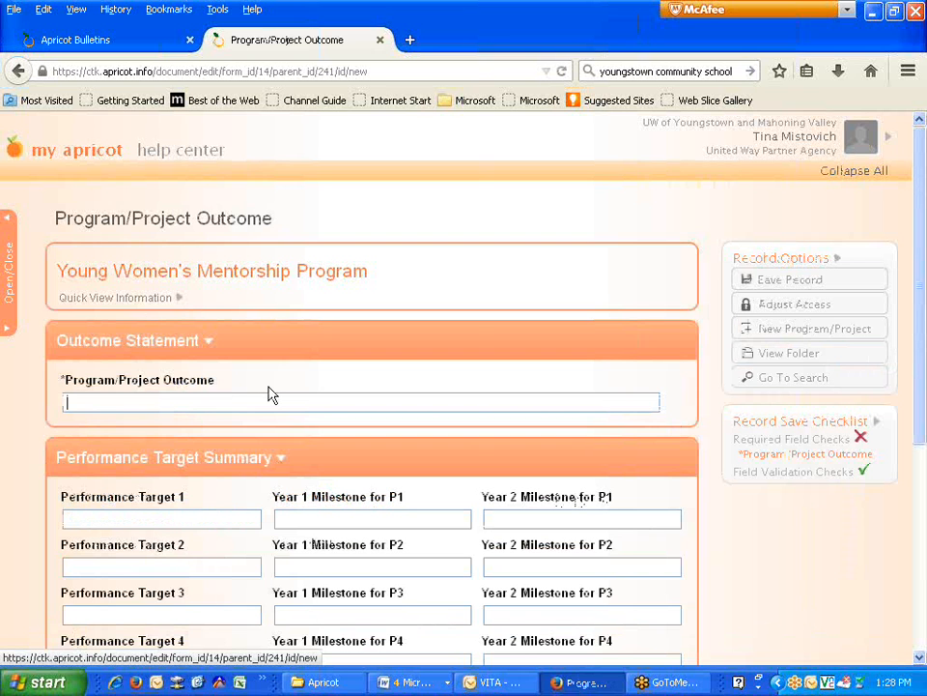
- Enter the outcome '75 young women will show an increased knowledge of financial literacy'
type("75")
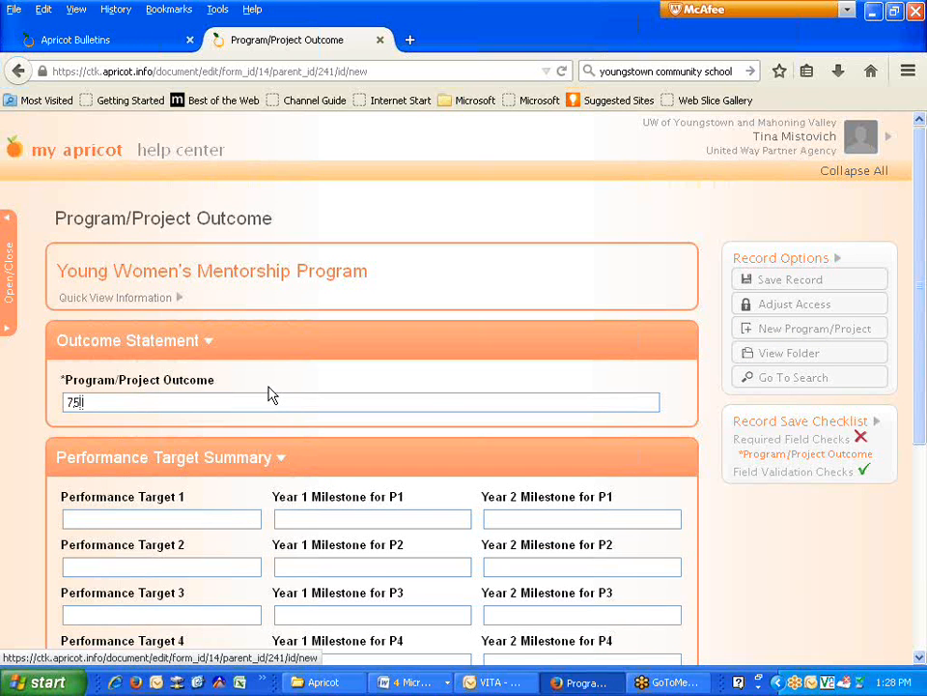
type(" girls")
key("BackSpace")
key("BackSpace")
key("BackSpace")
key("BackSpace")
key("BackSpace")
type("young women will show")
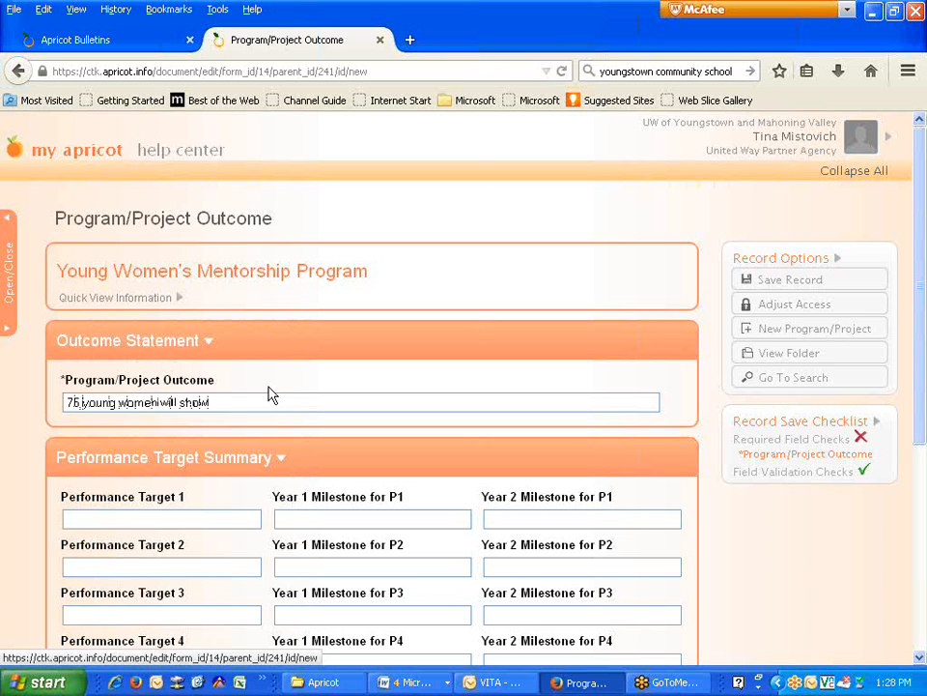
type(" an increased knowledge of")
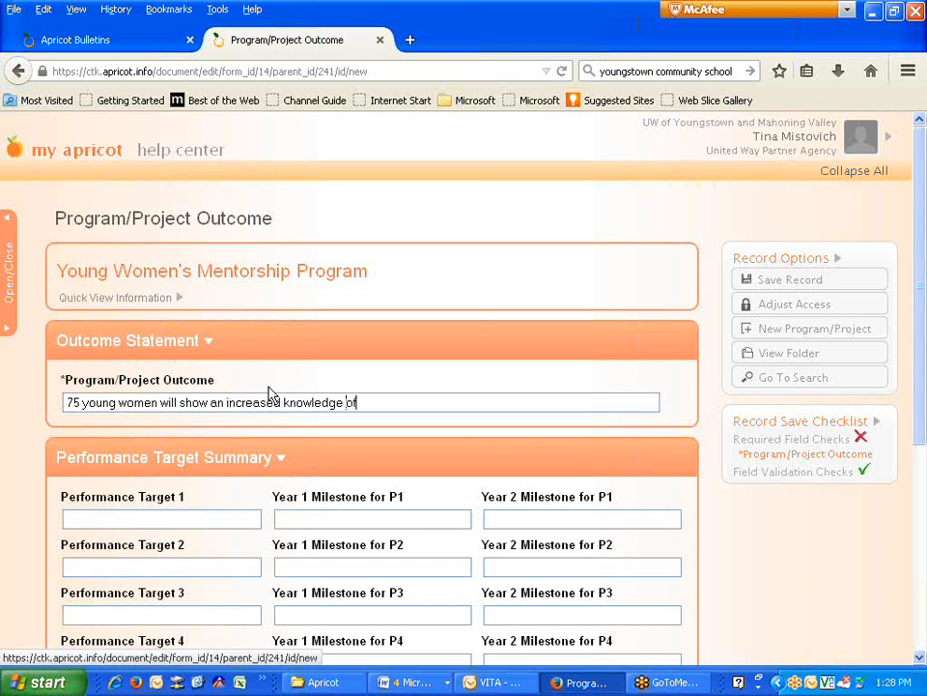
type(" financial literacy")
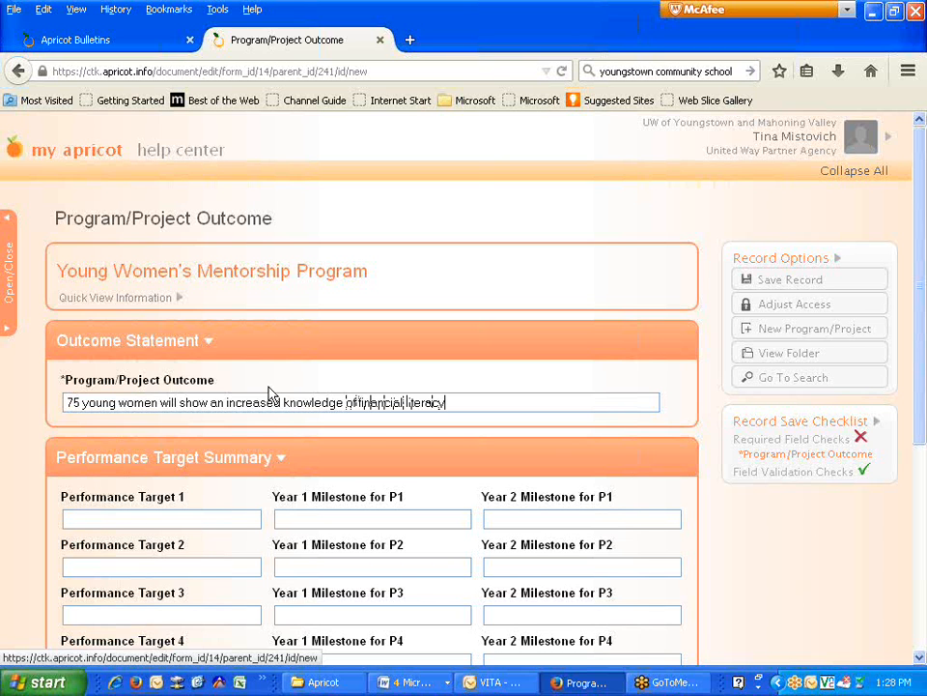
left_click(240, 518)
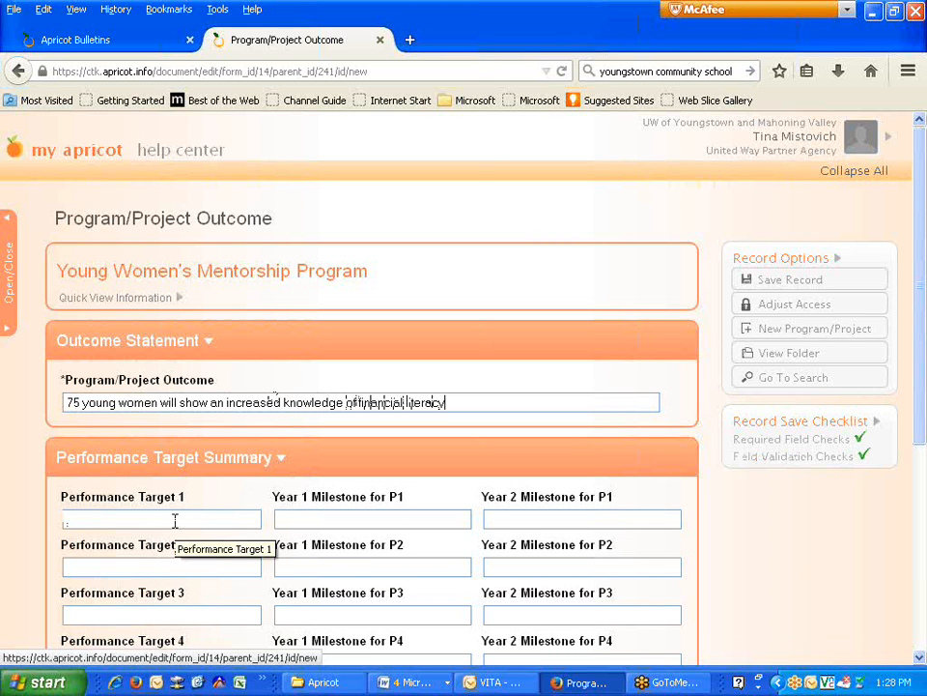
- Enter Performance Target 1: the young women will understand credit scores and the value of a strong credit score
type("Children")
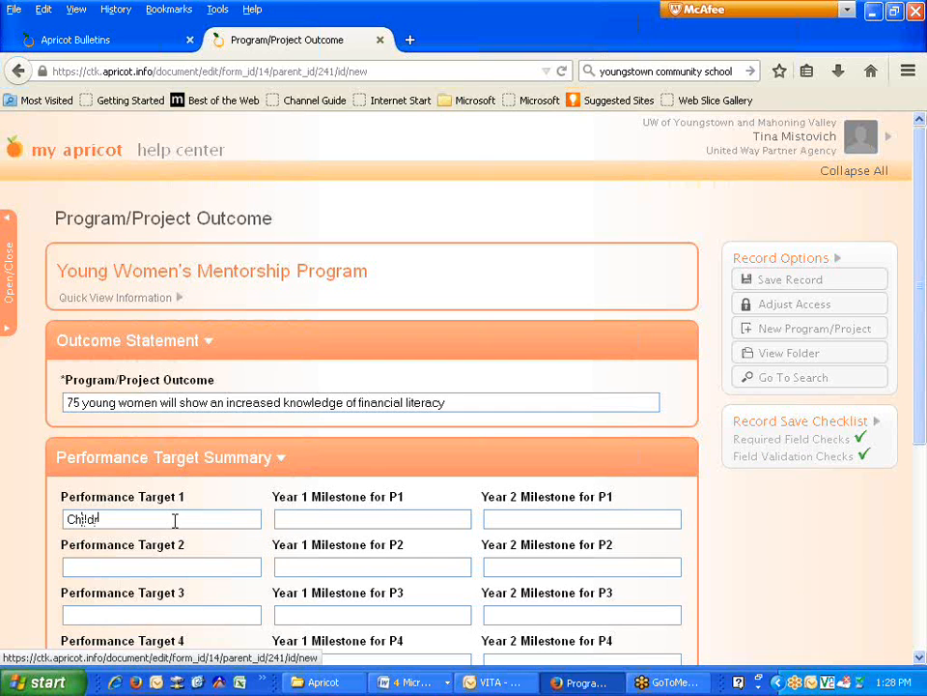
key("BackSpace")
key("BackSpace")
key("BackSpace")
key("BackSpace")
key("BackSpace")
key("BackSpace")
key("BackSpace")
key("BackSpace")
type("The young Women wil")
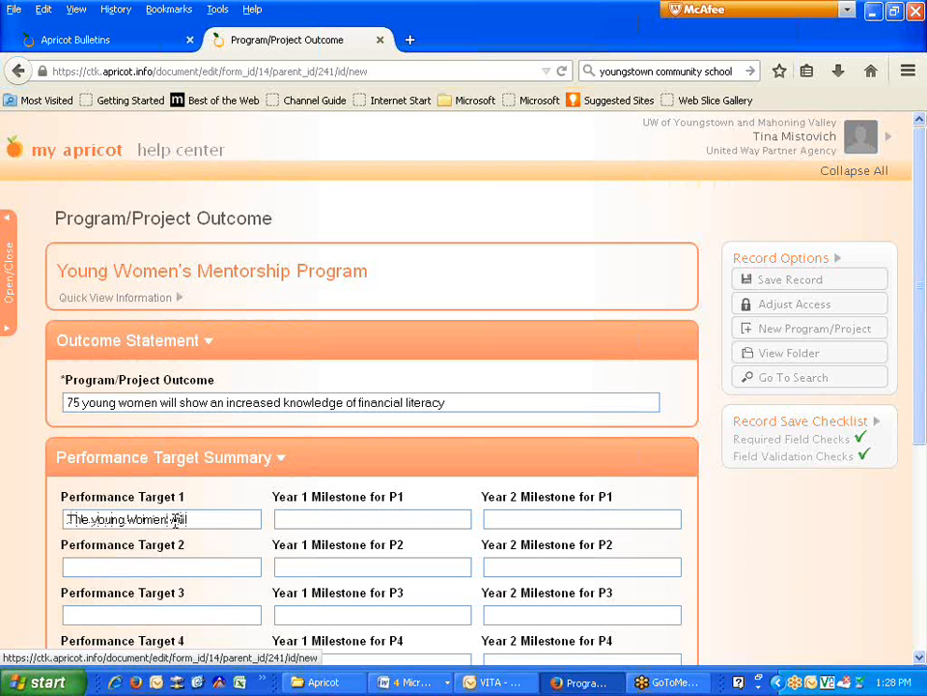
type("l understand")
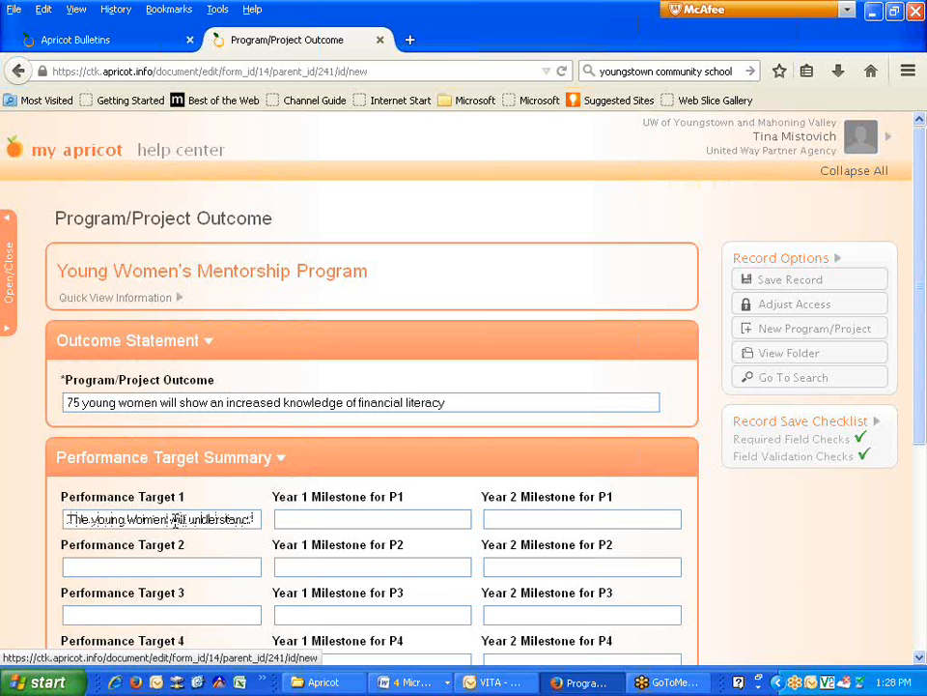
type(" credit sco")
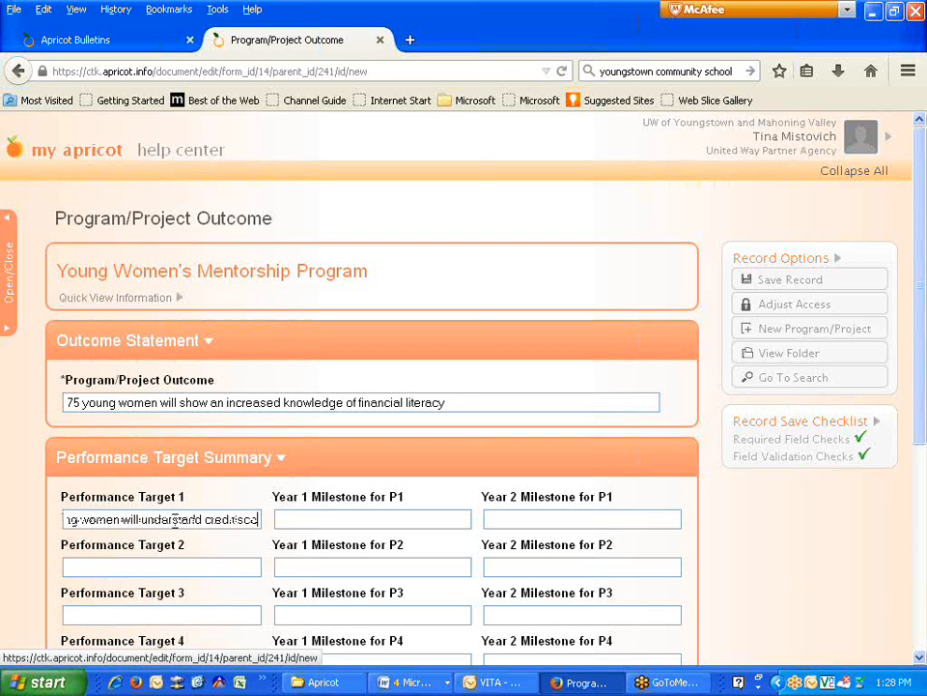
type("res and m")
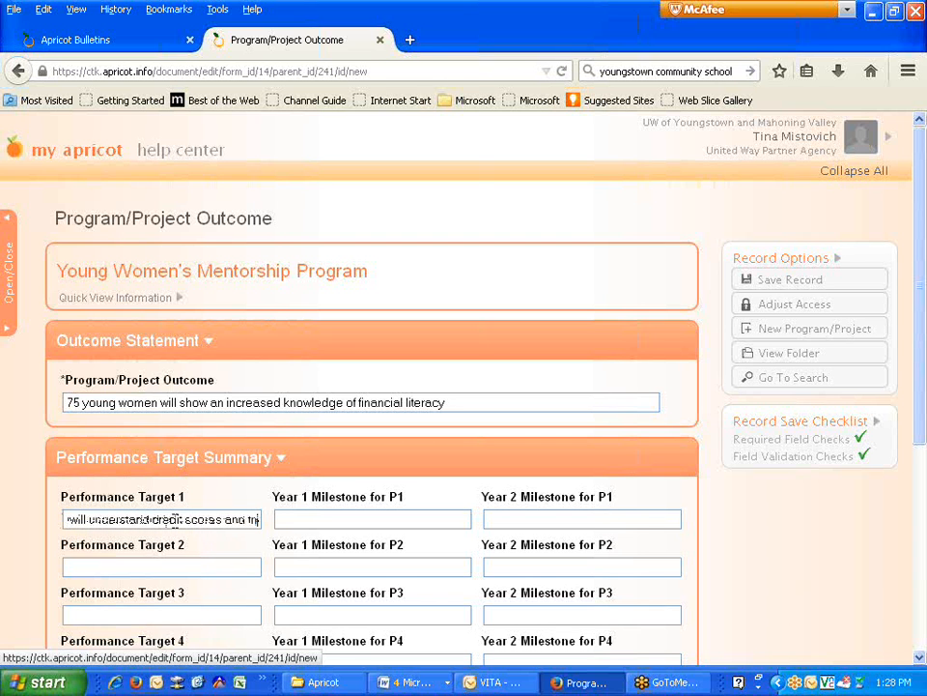
type("he")
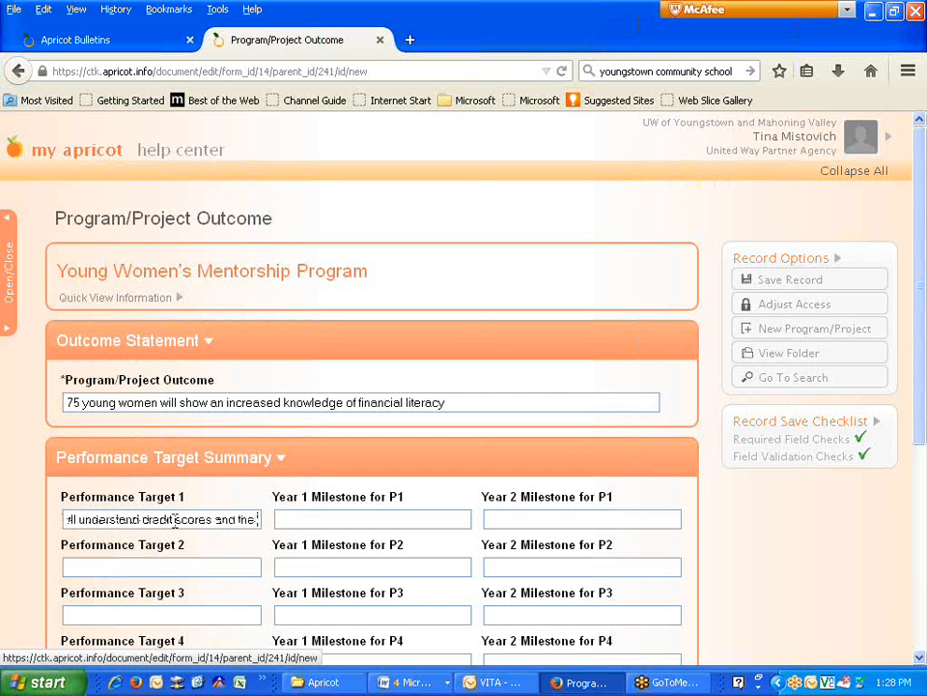
type(" vari")
type("e")
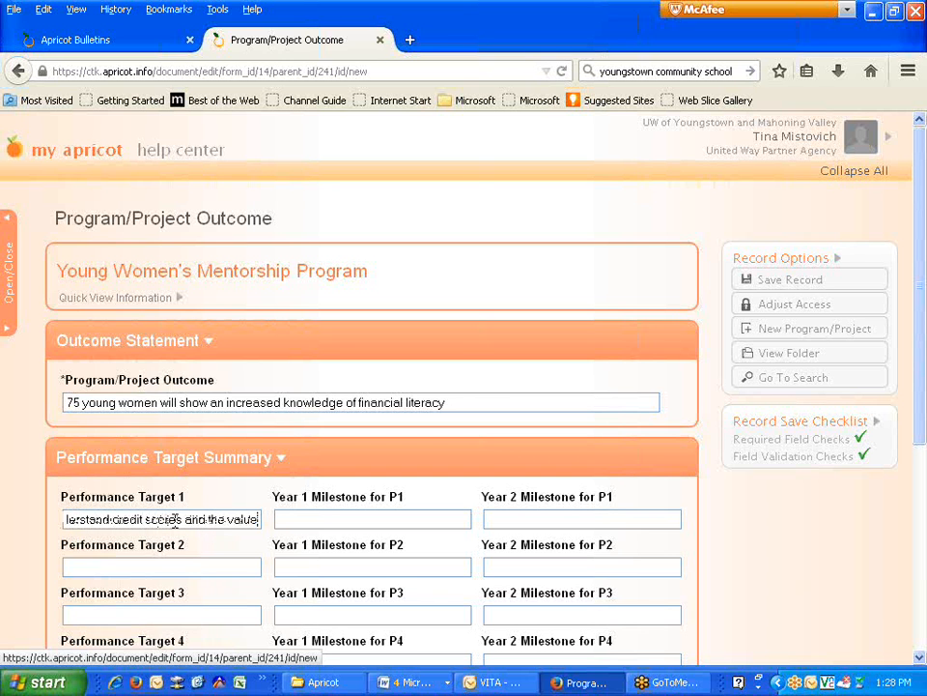
type(" of c")
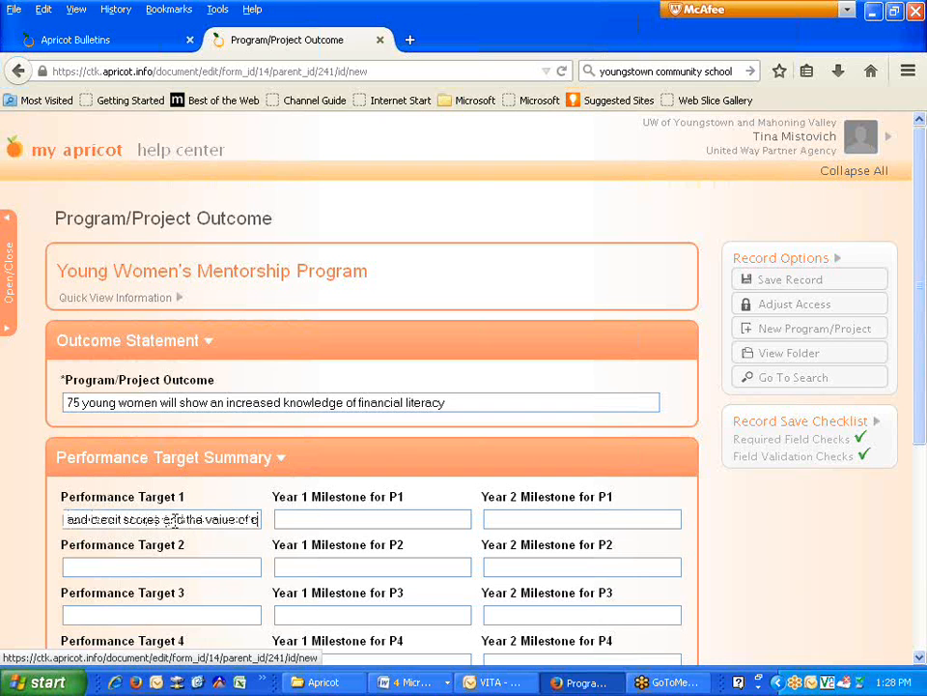
type(" strong")
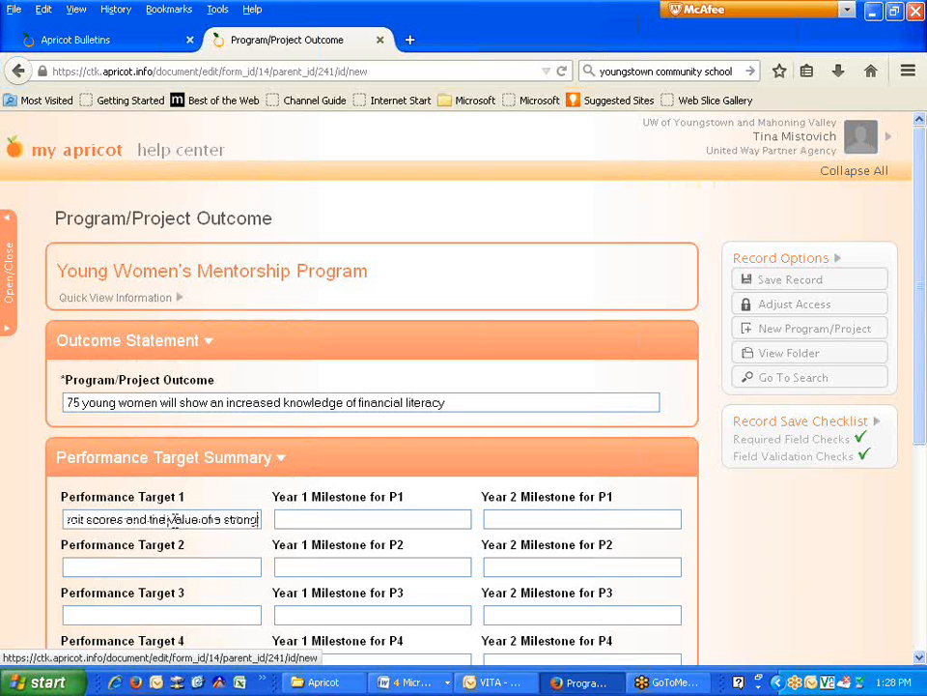
type(" credit sco")
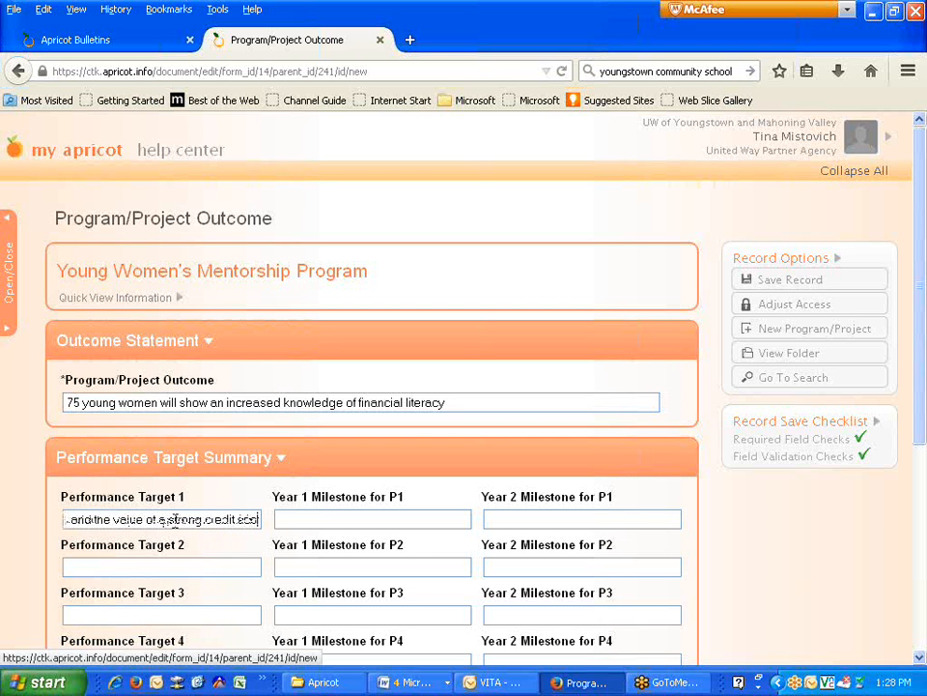
type("re")
key("Tab")
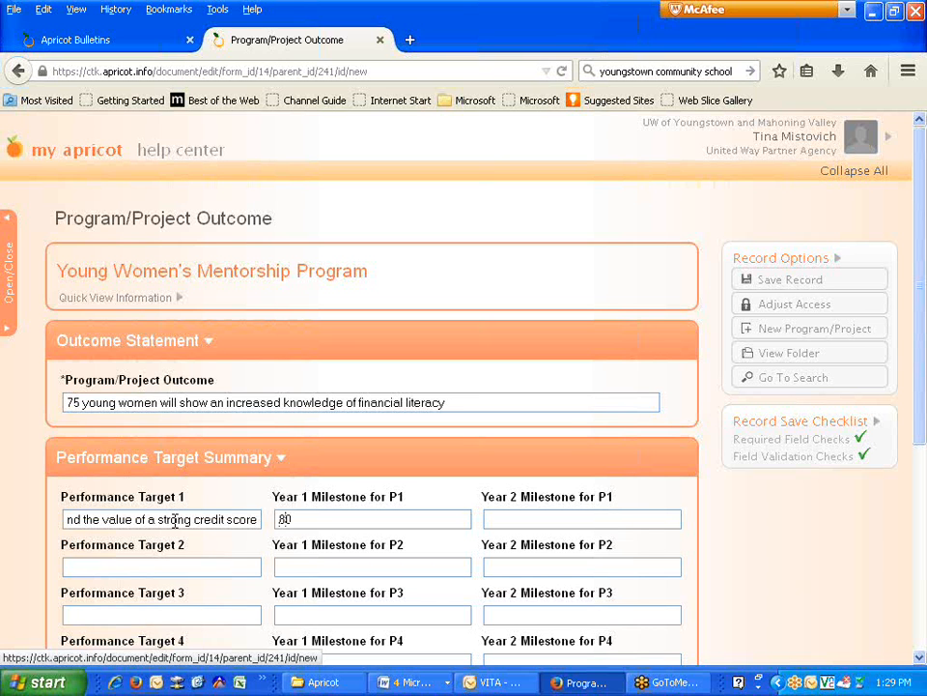
- Fill the Year 1 milestone on increased credit-score knowledge in post-testing and copy it into Year 2
type("showed an increased k")
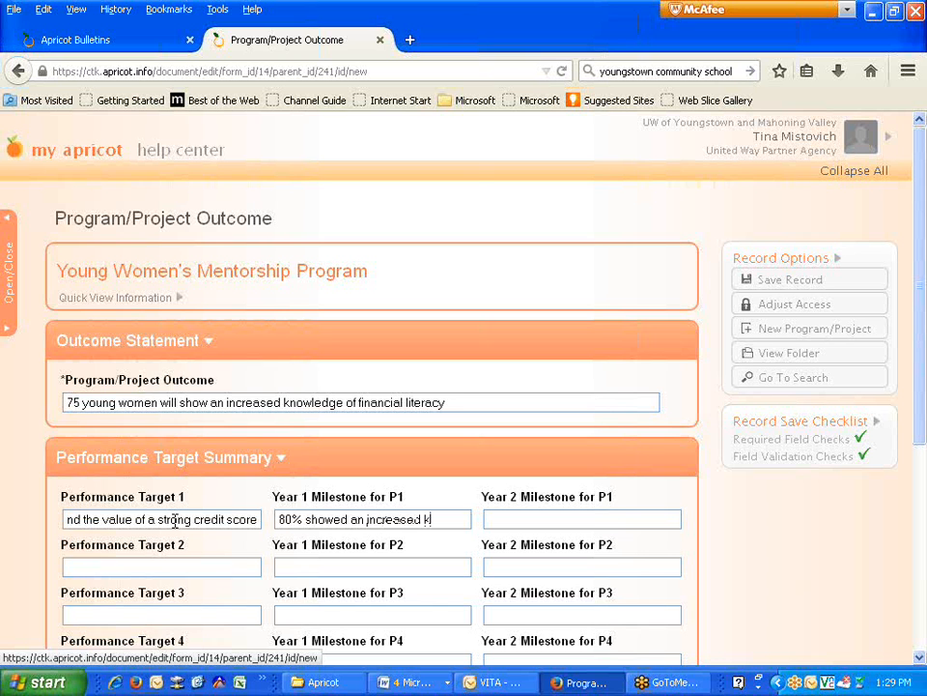
type("nowledge and unders")
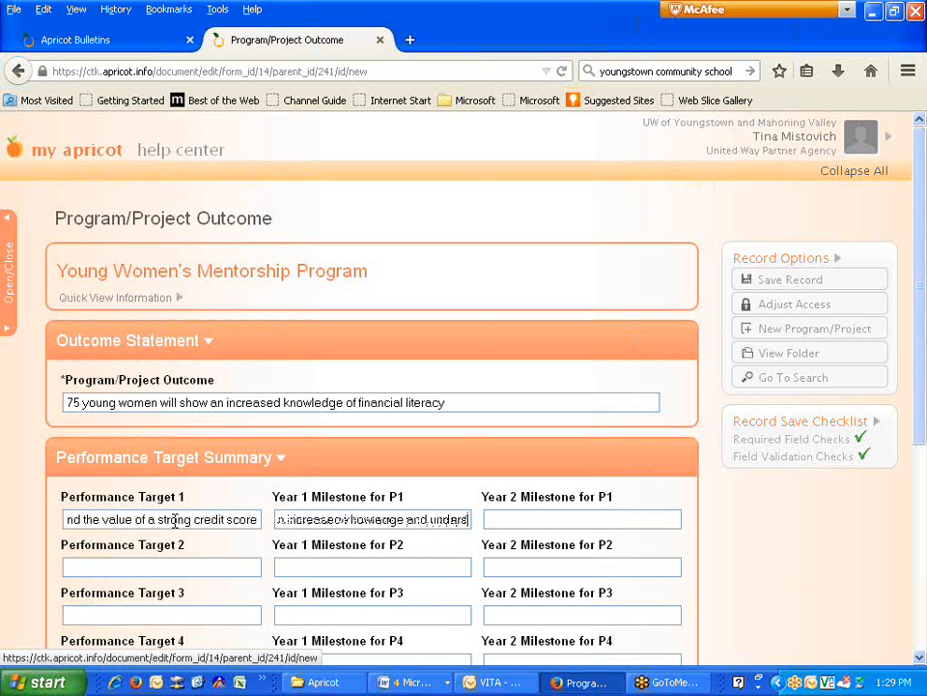
type("tanding of credit")
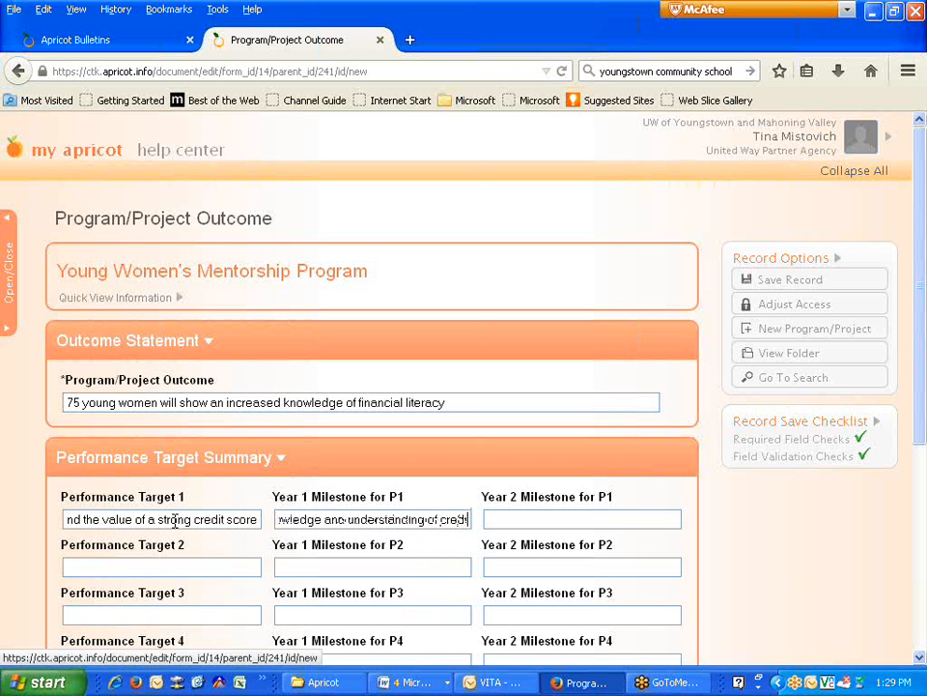
type(" scores and")
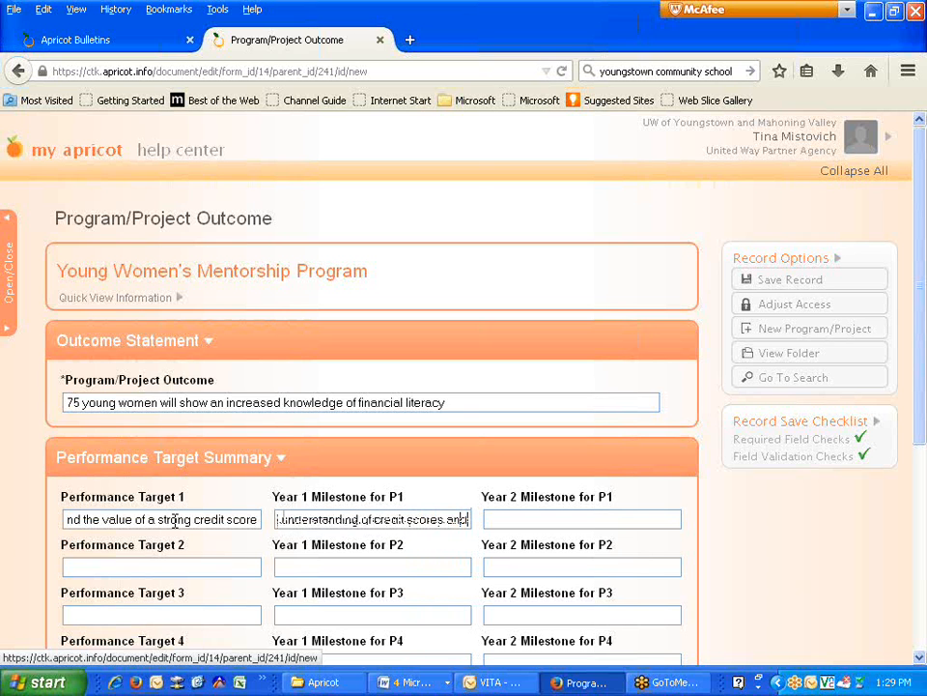
key("BackSpace")
key("BackSpace")
key("BackSpace")
type("in")
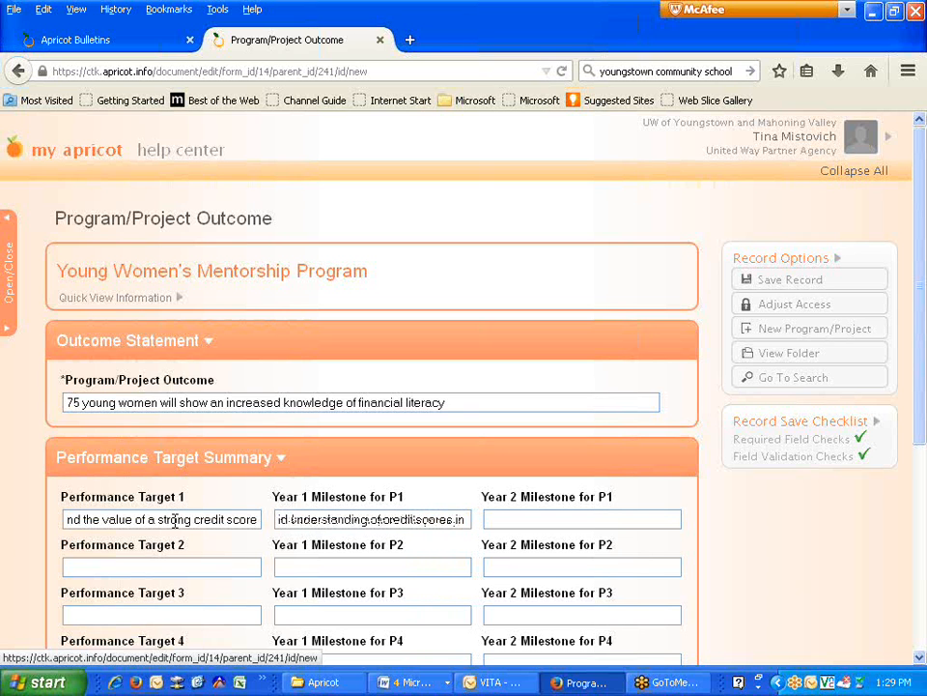
type(" post-testing")
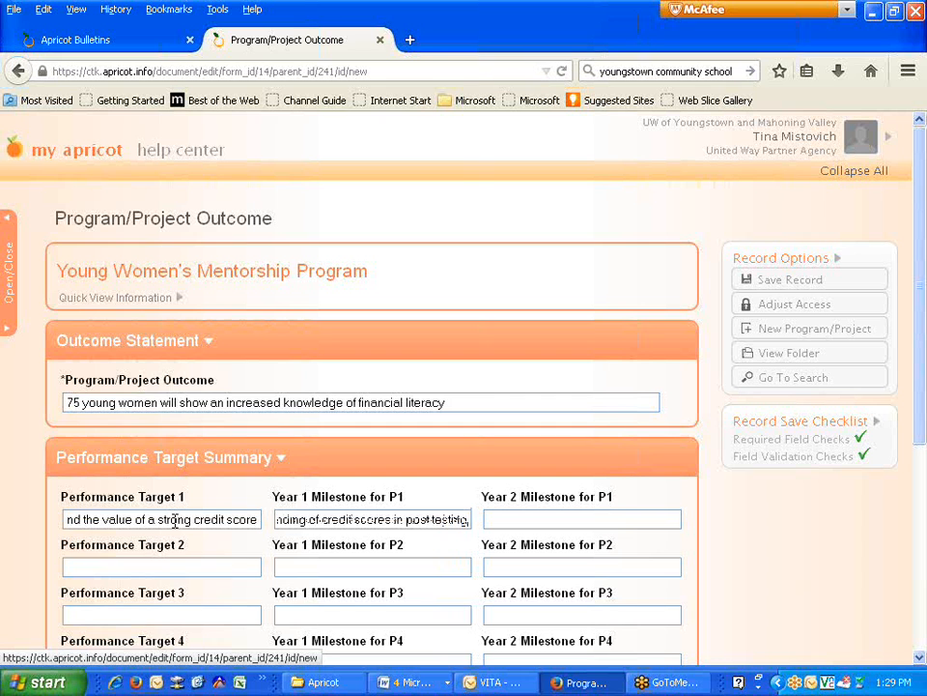
left_click_drag(469, 519, 301, 516)
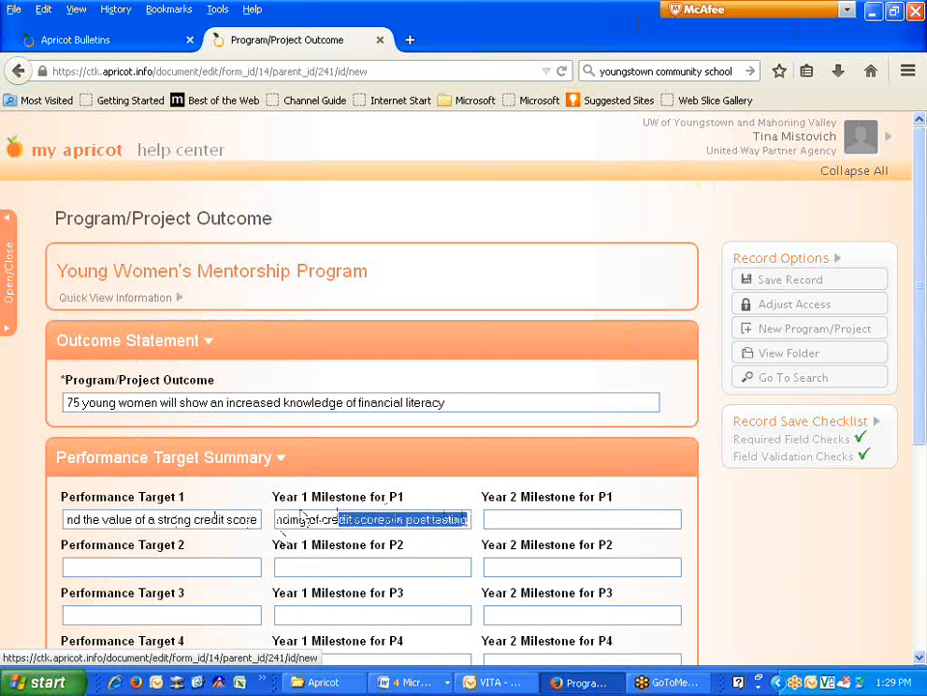
left_click(461, 519)
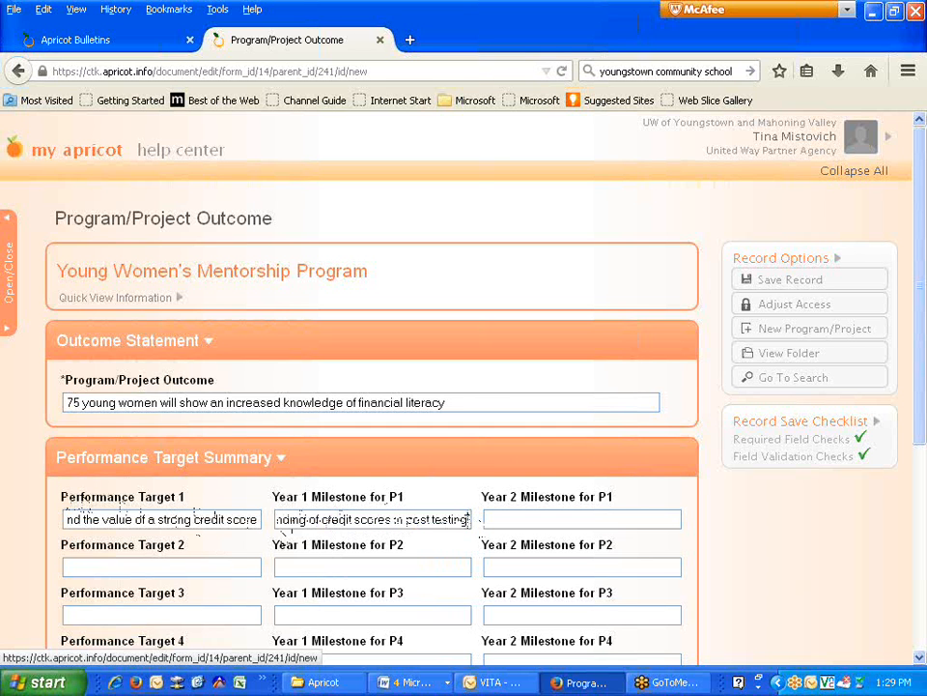
left_click_drag(473, 518, 100, 496)
left_click(519, 515)
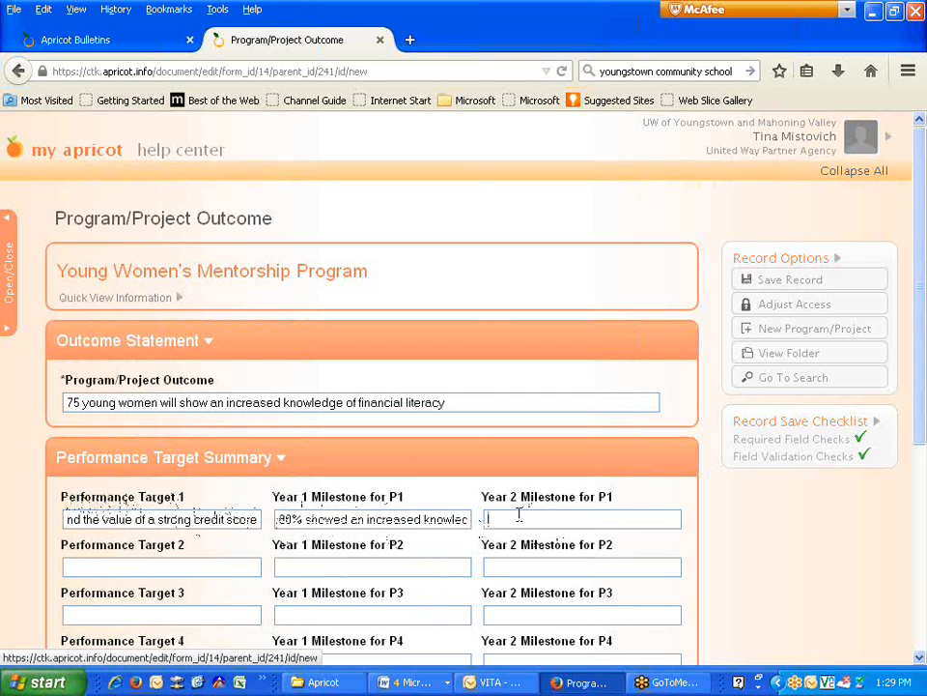
key("ctrl+v")
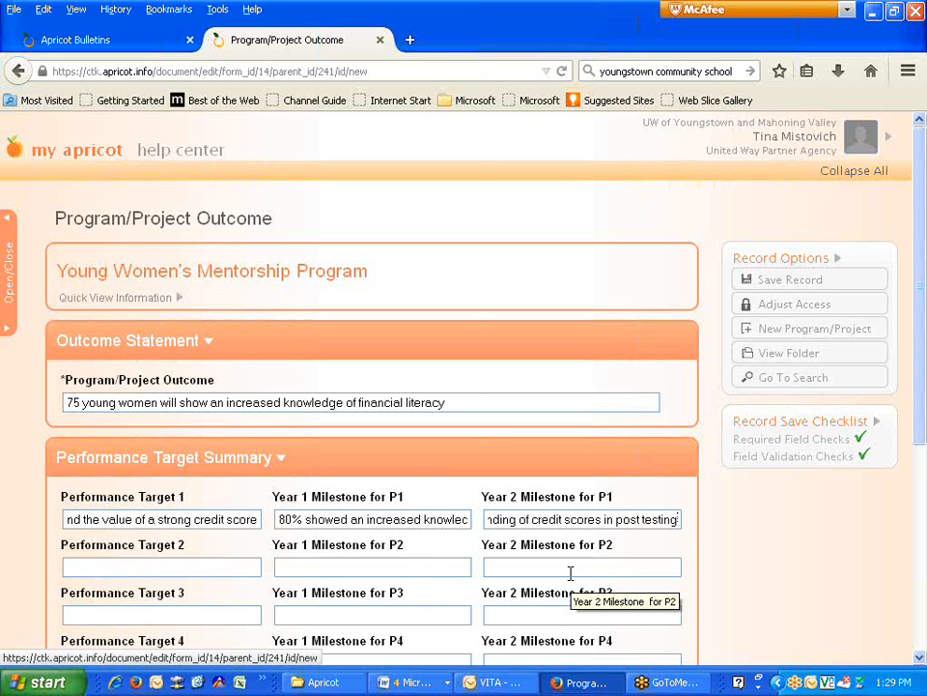
- Save the second outcome record, return to the program folder and expand its 2 outcome records
left_click(762, 292)
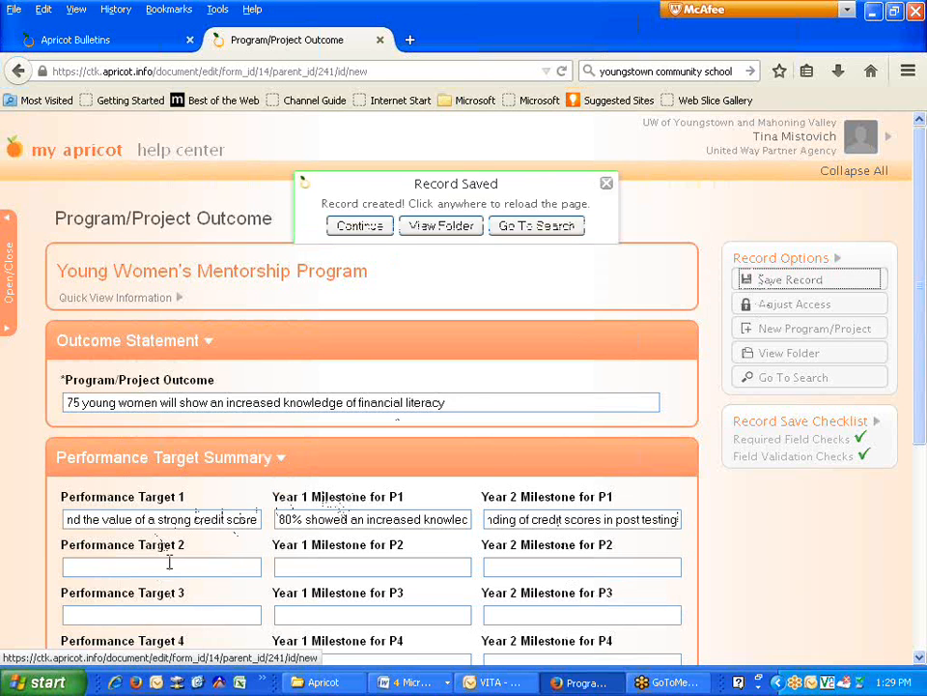
left_click(460, 228)
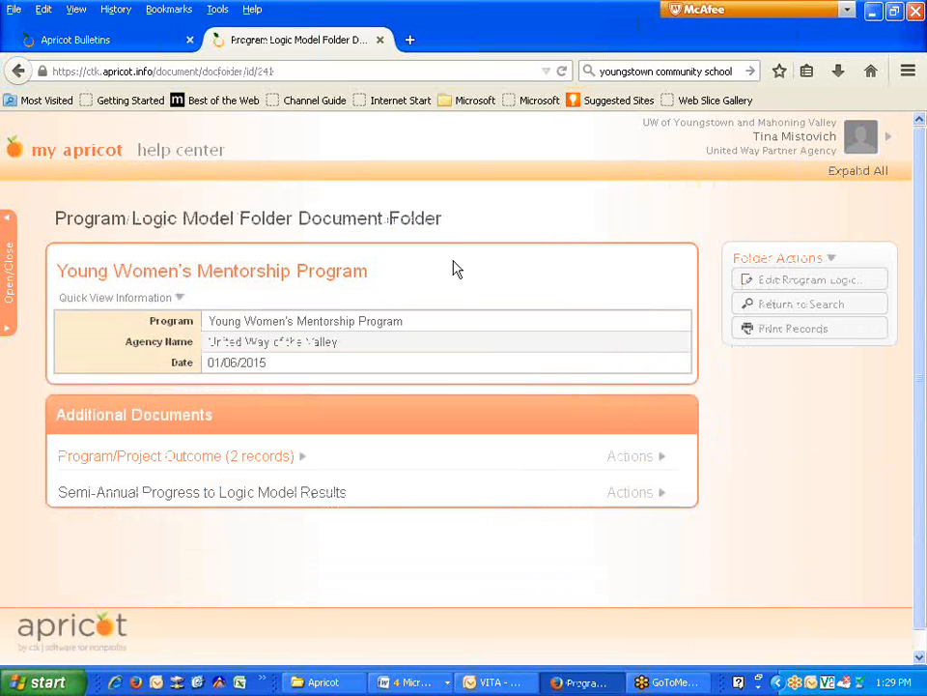
left_click(257, 456)
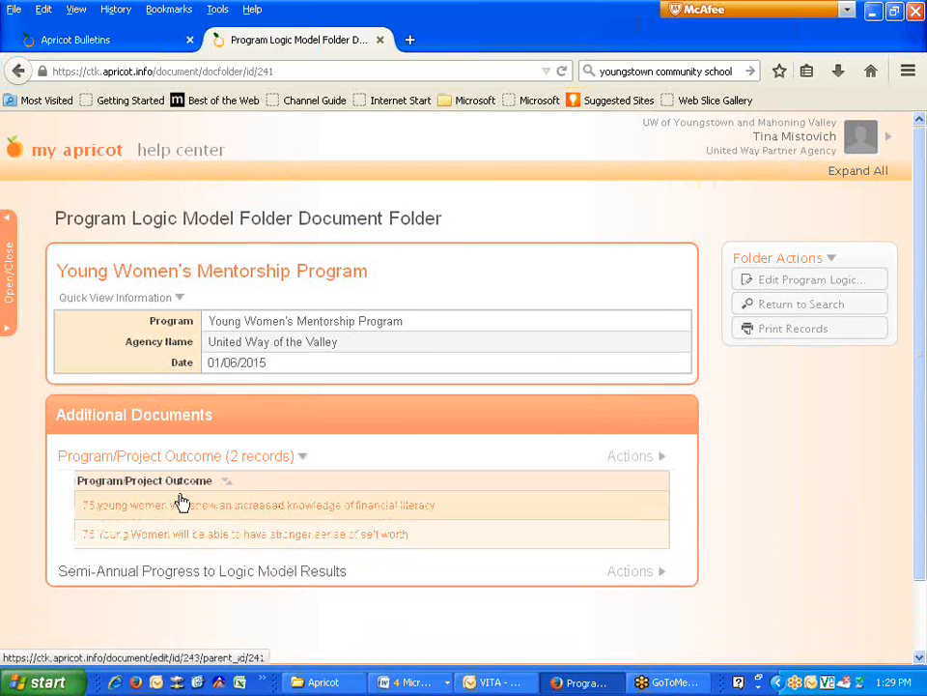
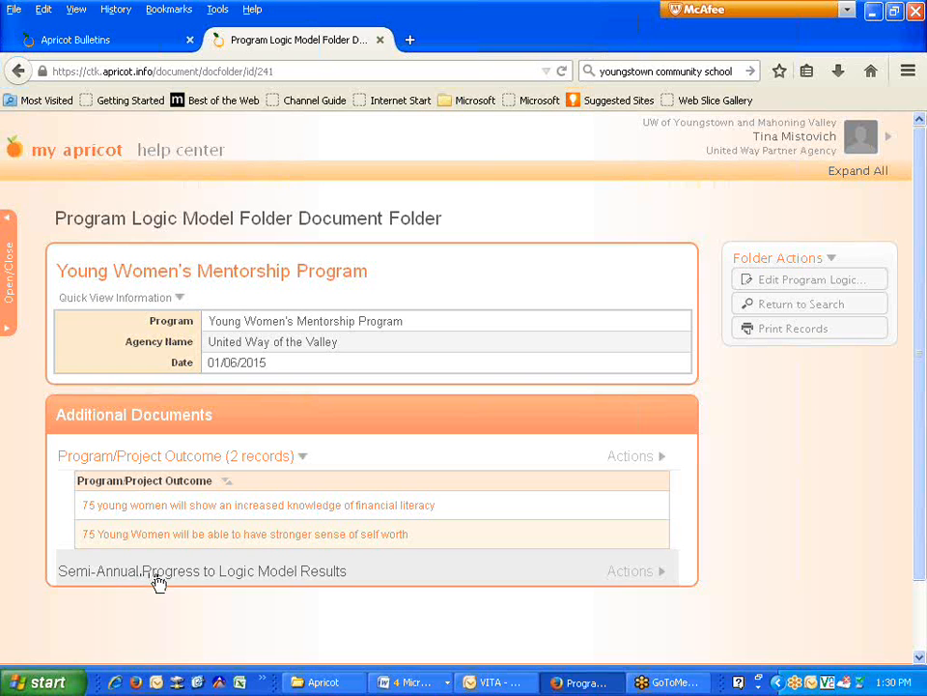
- Choose Create New from the Semi-Annual Progress row's Actions menu for the Young Women's Mentorship Program
left_click(631, 576)
left_click(619, 609)
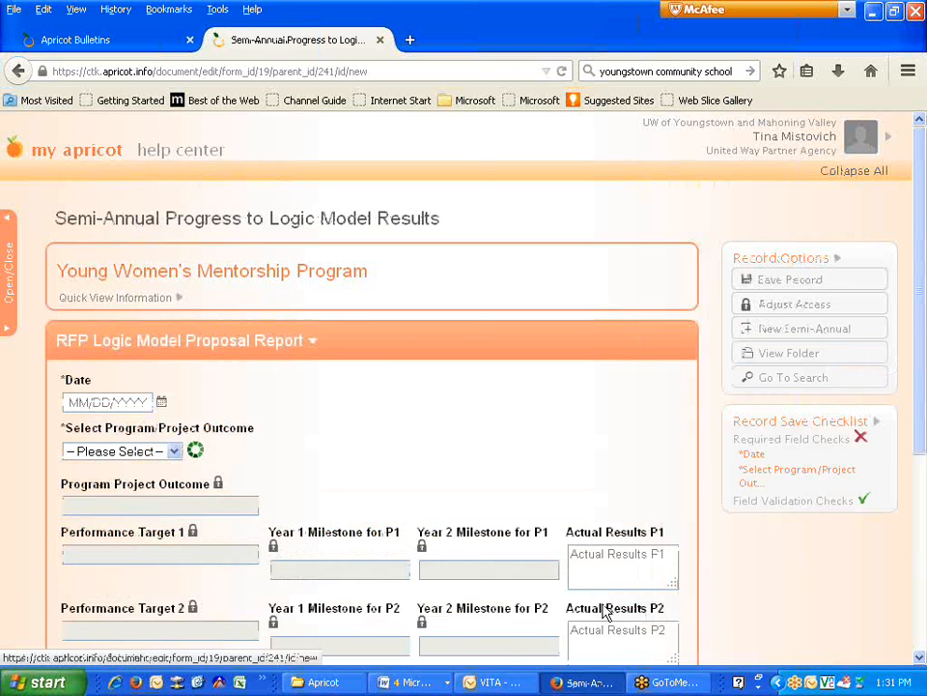
- Date the report 01/06/2015 and select the '75 Young Women… stronger sense of self worth' outcome
left_click(162, 404)
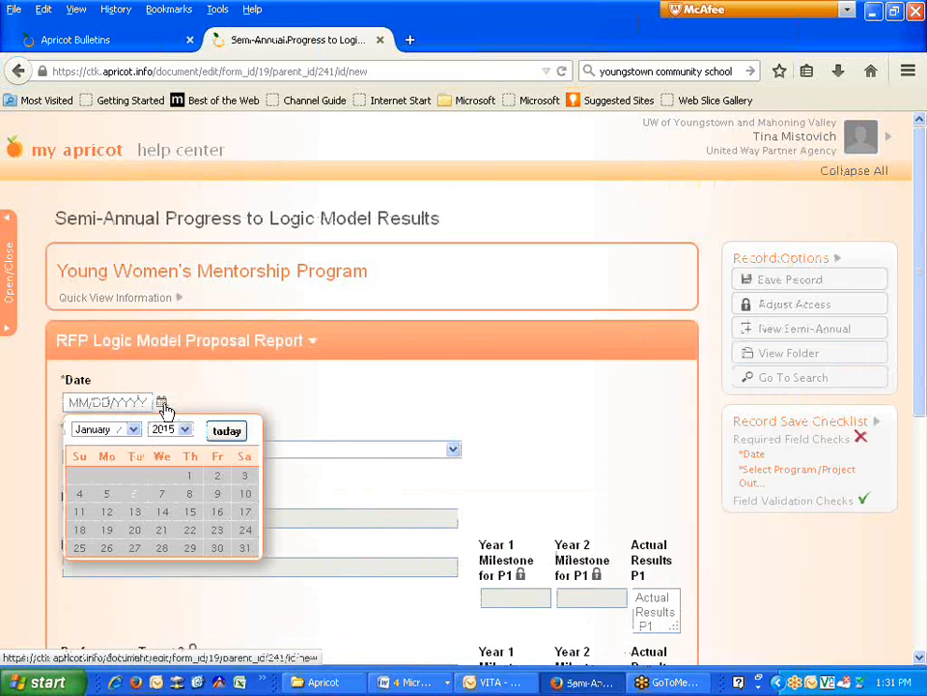
left_click(131, 495)
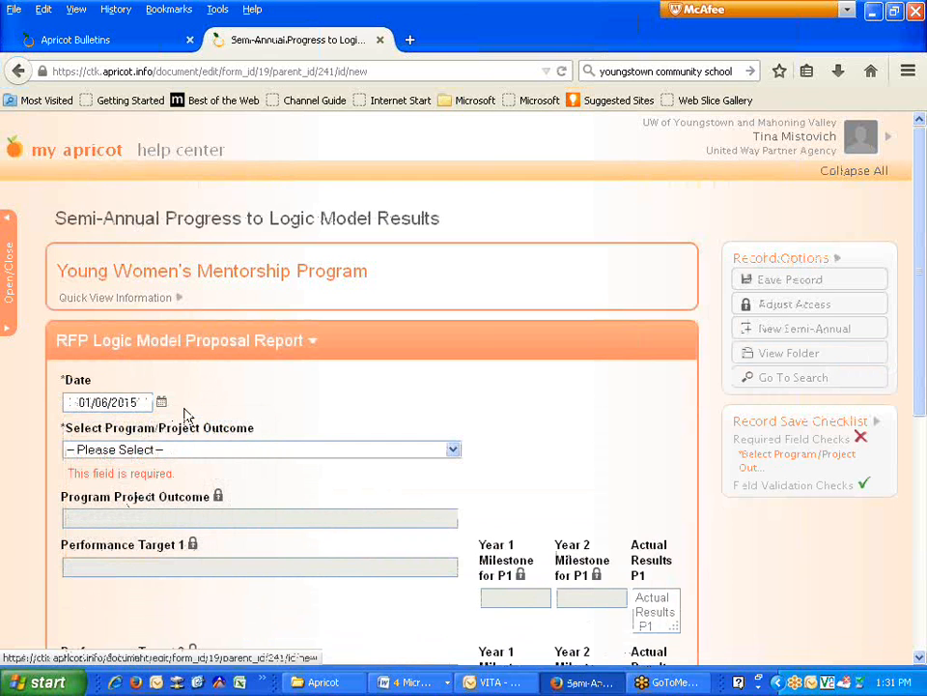
left_click(161, 452)
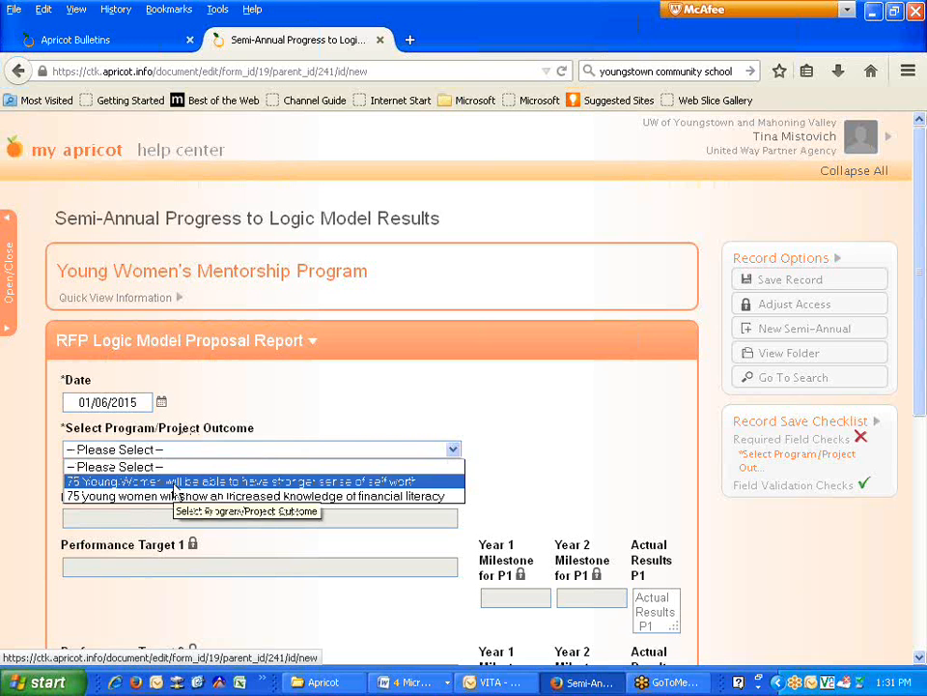
left_click(230, 483)
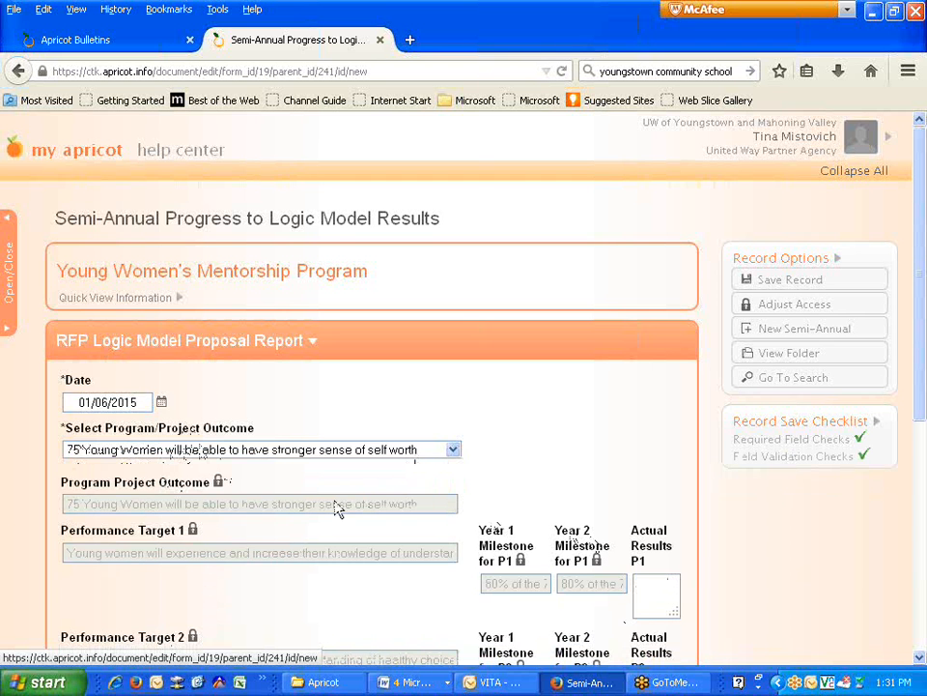
scroll(310, 514, "down", 2)
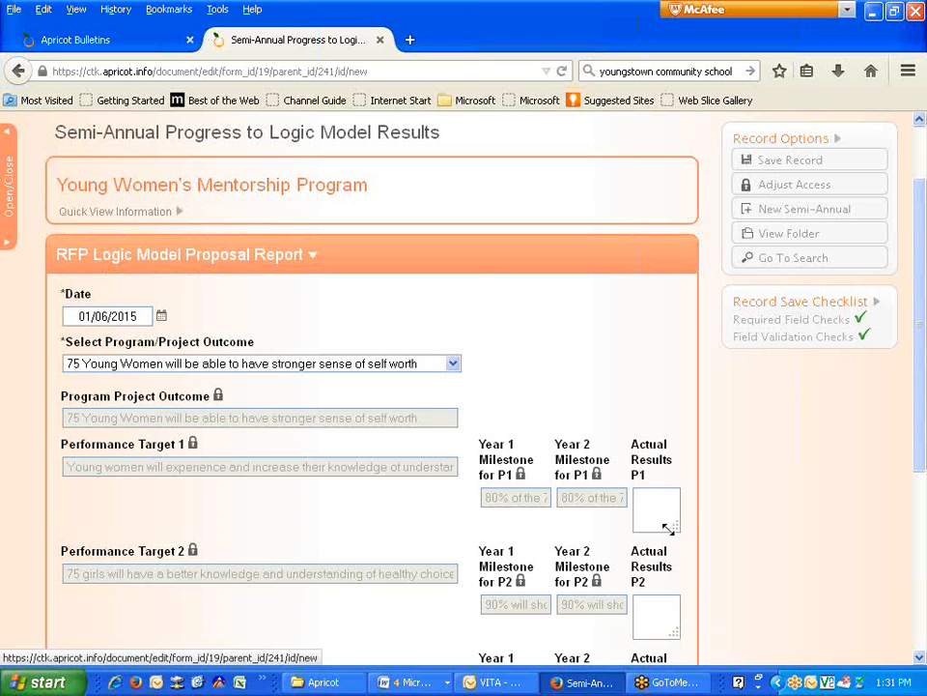
- Enter Actual Results P1: 85% showed increased self-worth knowledge and confidence in post testing
left_click_drag(672, 525, 722, 552)
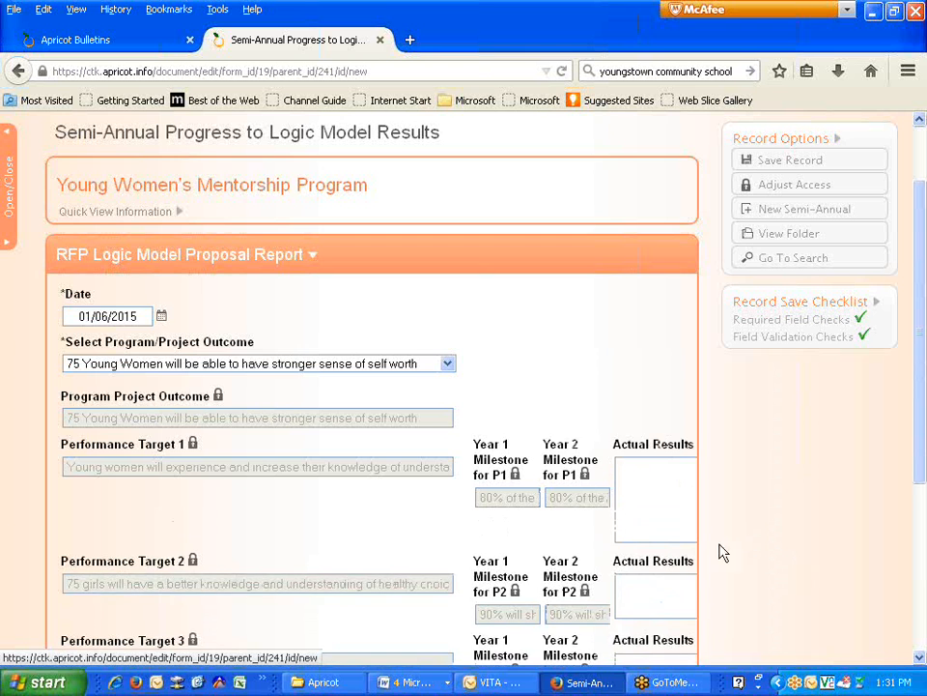
scroll(696, 541, "down", 3)
left_click_drag(516, 504, 588, 522)
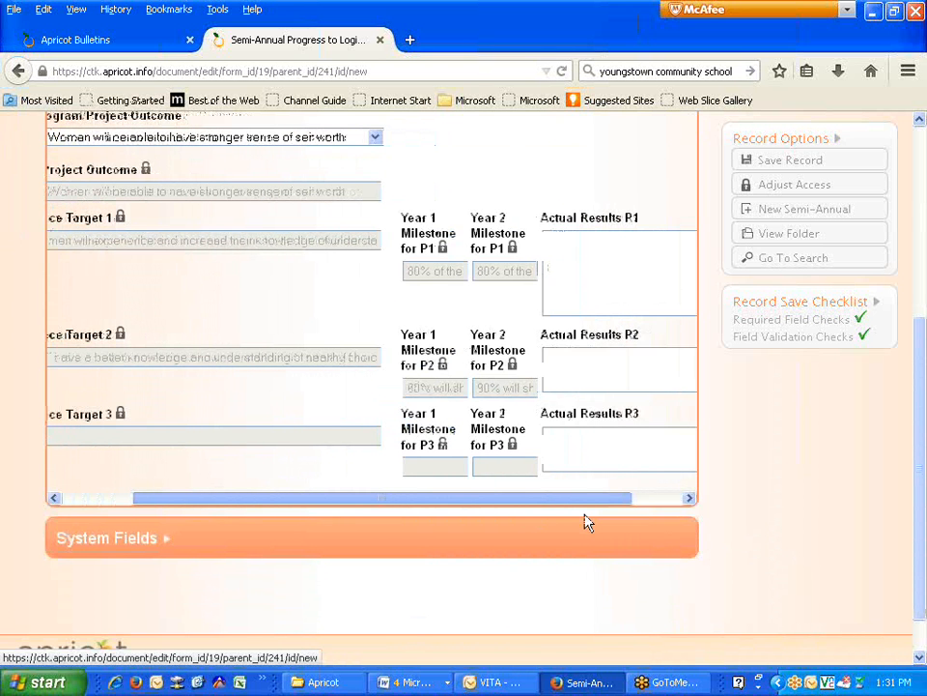
left_click(622, 255)
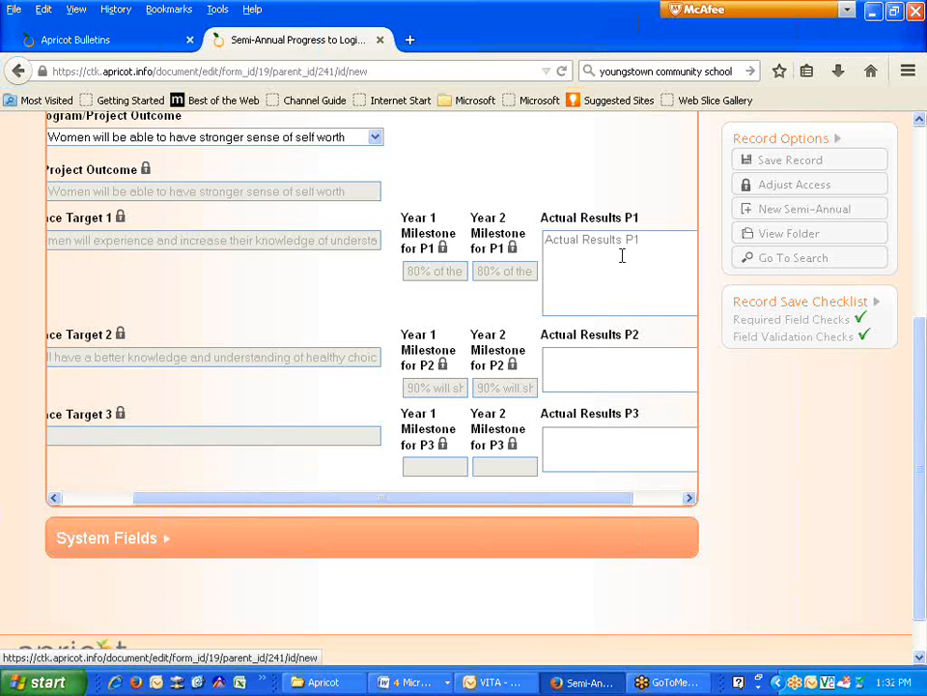
type("85% through post testing")
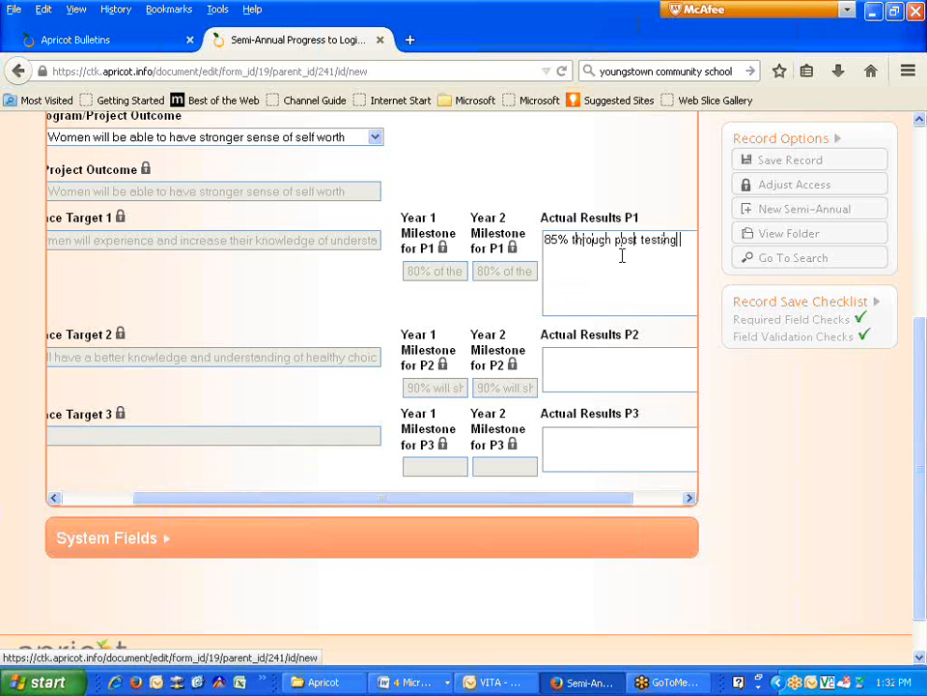
type(" show sh inc")
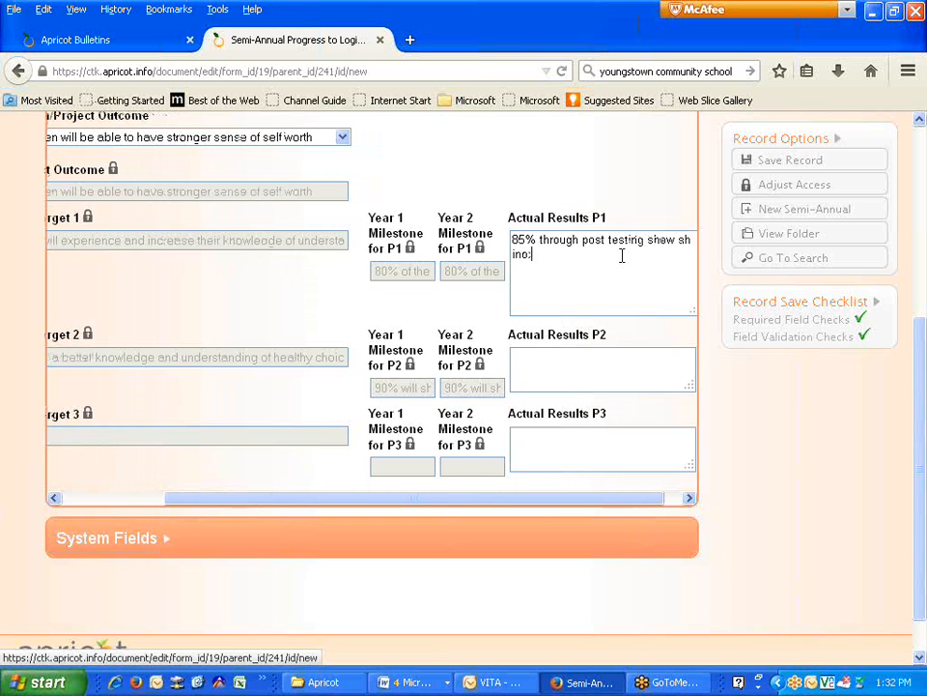
type("reased knowledge")
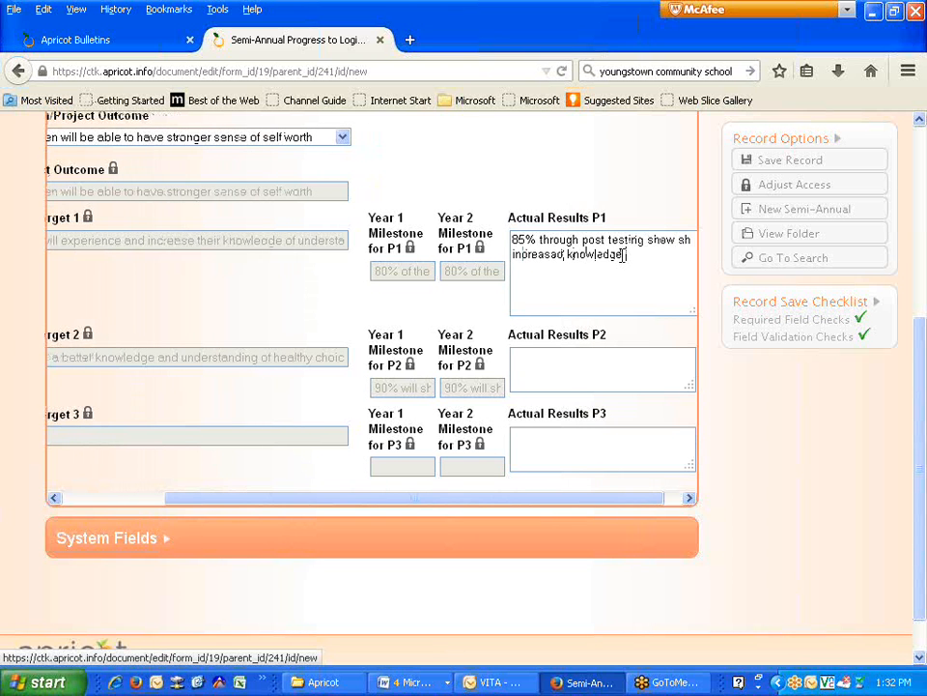
type(" and understandi")
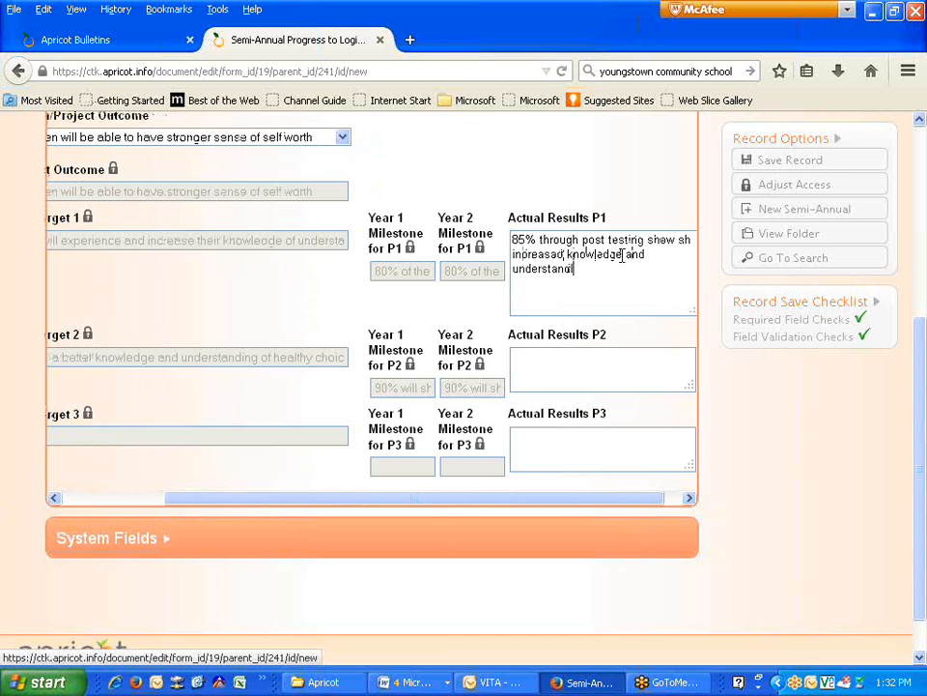
type("ng of self worth and confidnece")
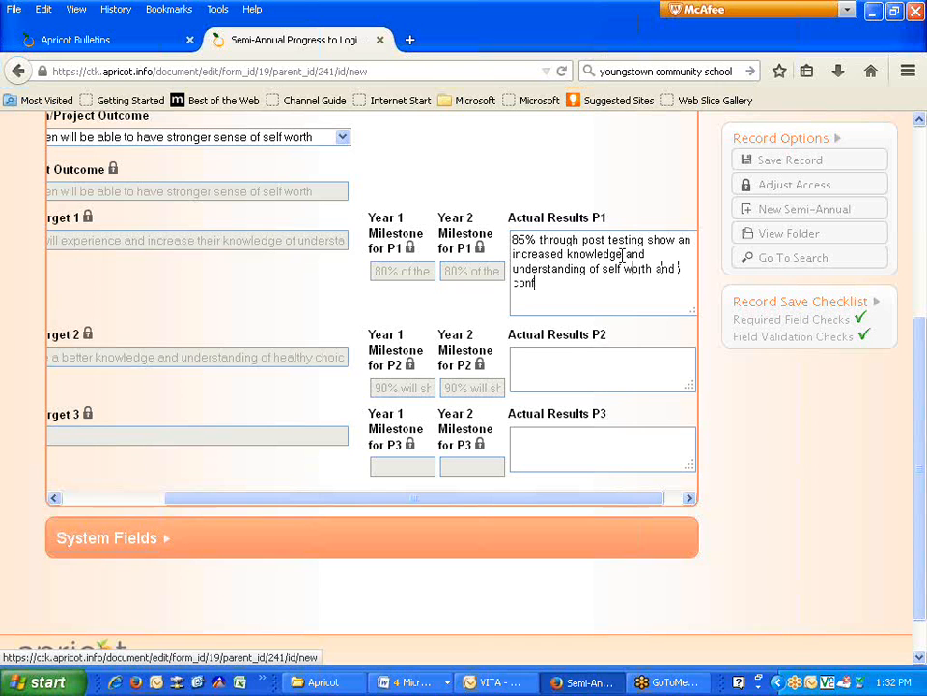
key("BackSpace")
key("BackSpace")
key("BackSpace")
key("BackSpace")
key("BackSpace")
type("dence")
- Enter Actual Results P2: 90% showed better knowledge and understanding of healthy eating habits
left_click(571, 379)
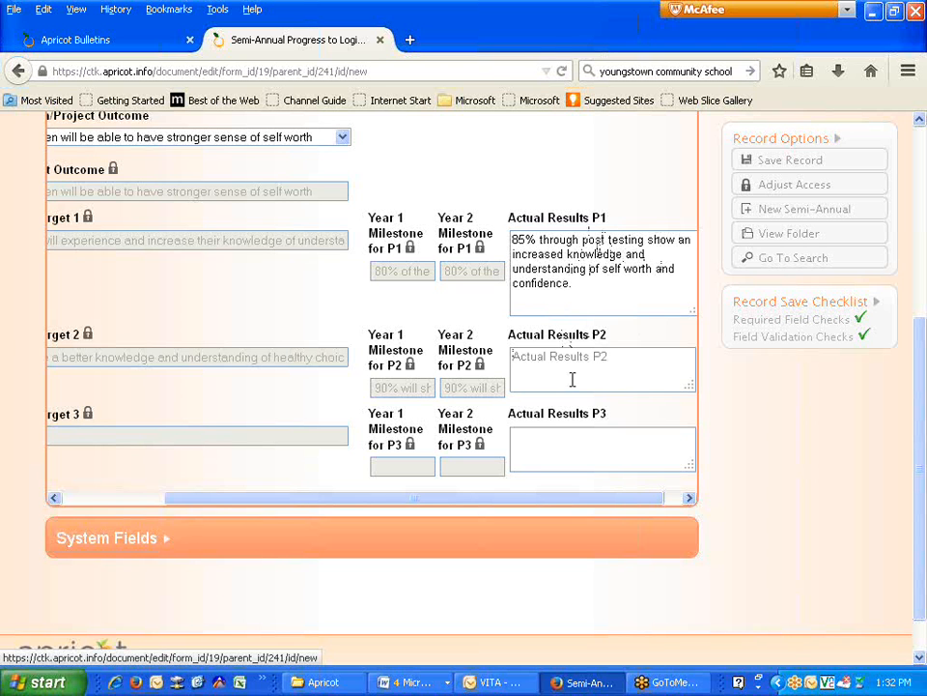
type("90% showed better knowledge")
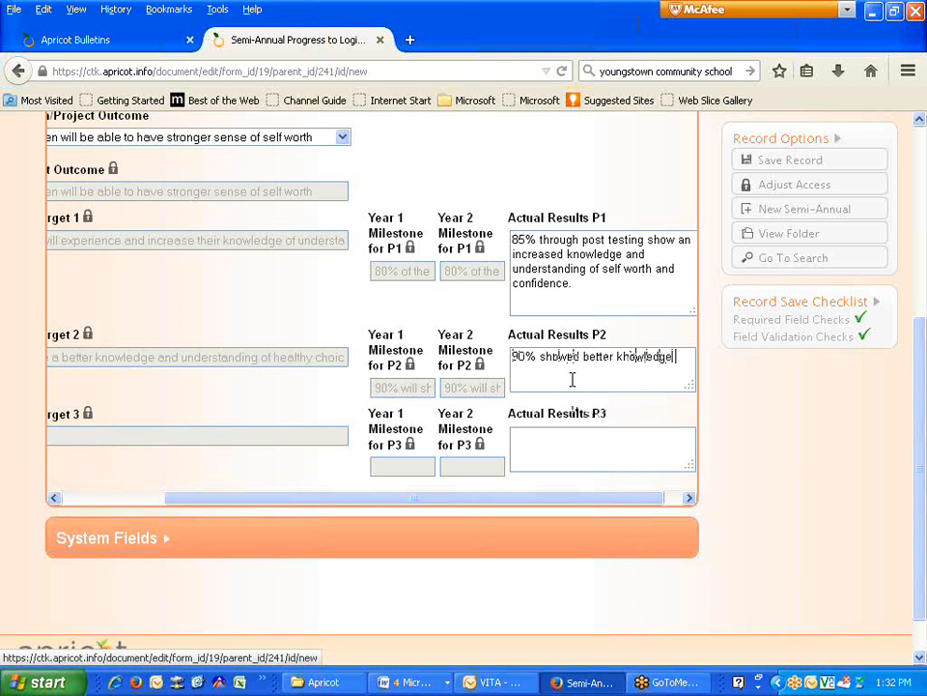
type(" and understanding of healthy")
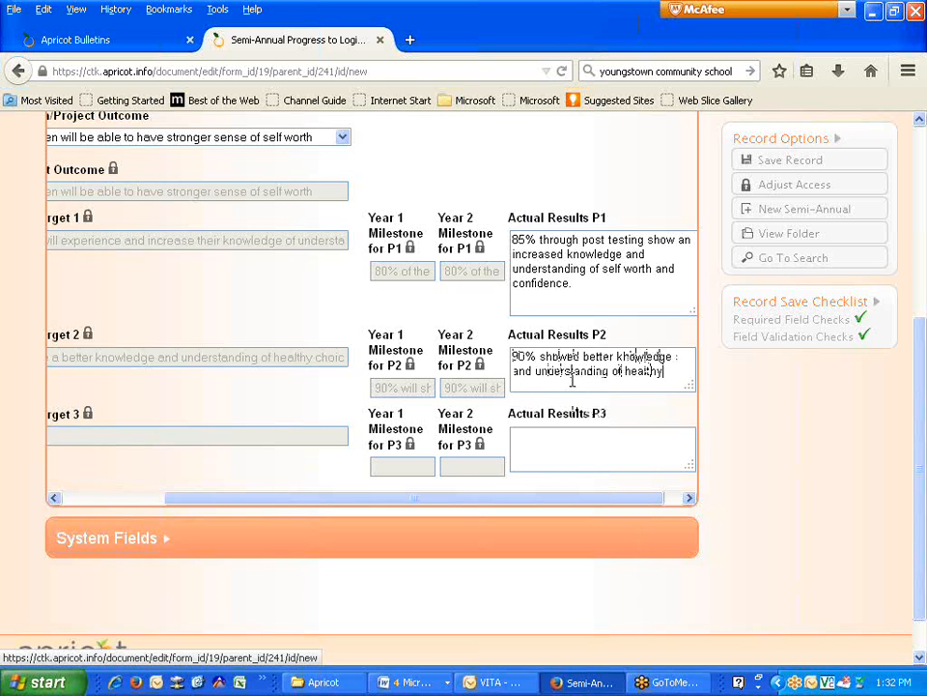
type(" and c")
type("nd eating ha")
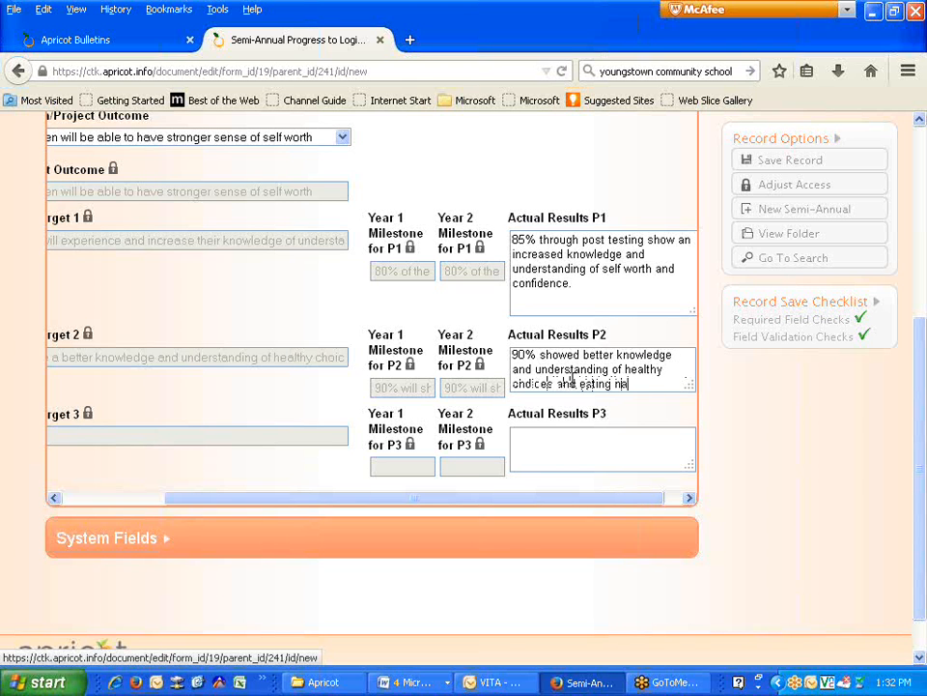
type("bits.")
scroll(782, 411, "up", 1)
scroll(782, 411, "up", 2)
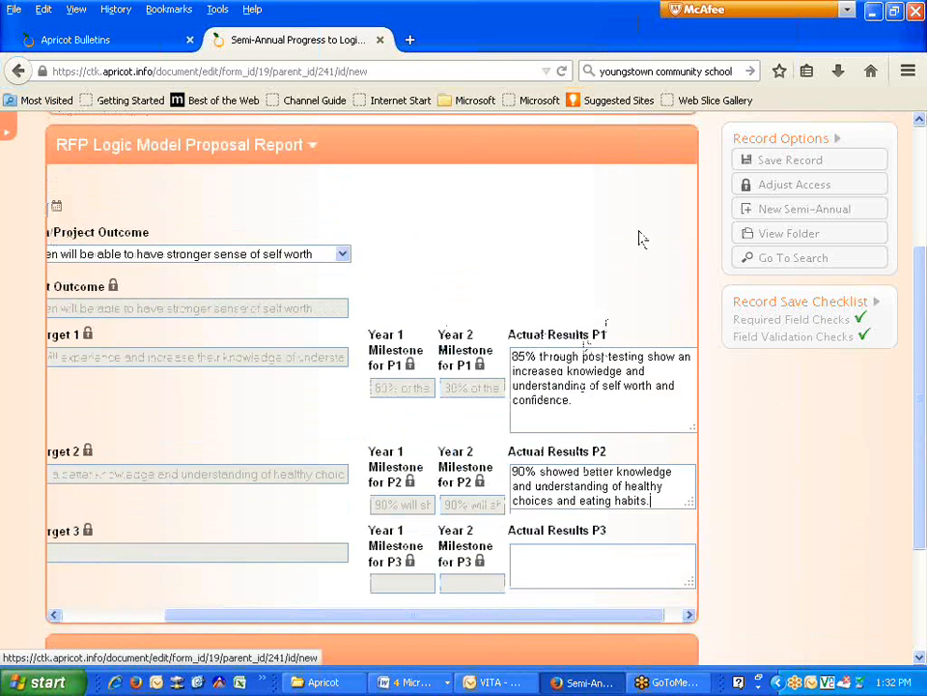
scroll(387, 415, "up", 1)
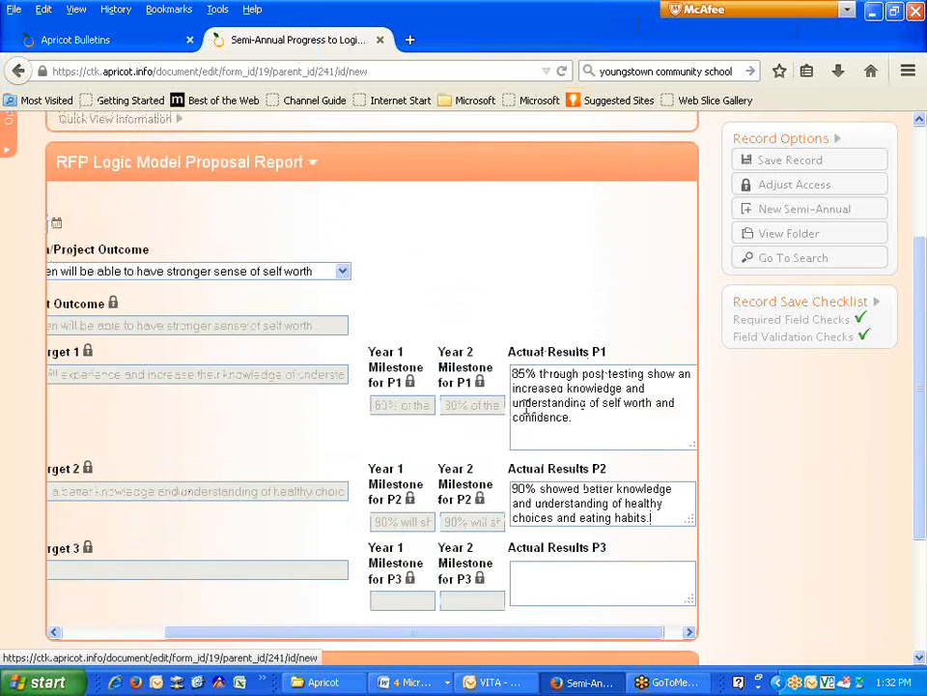
- Save the self-worth progress record and start another Semi-Annual Progress record from the folder
left_click(769, 171)
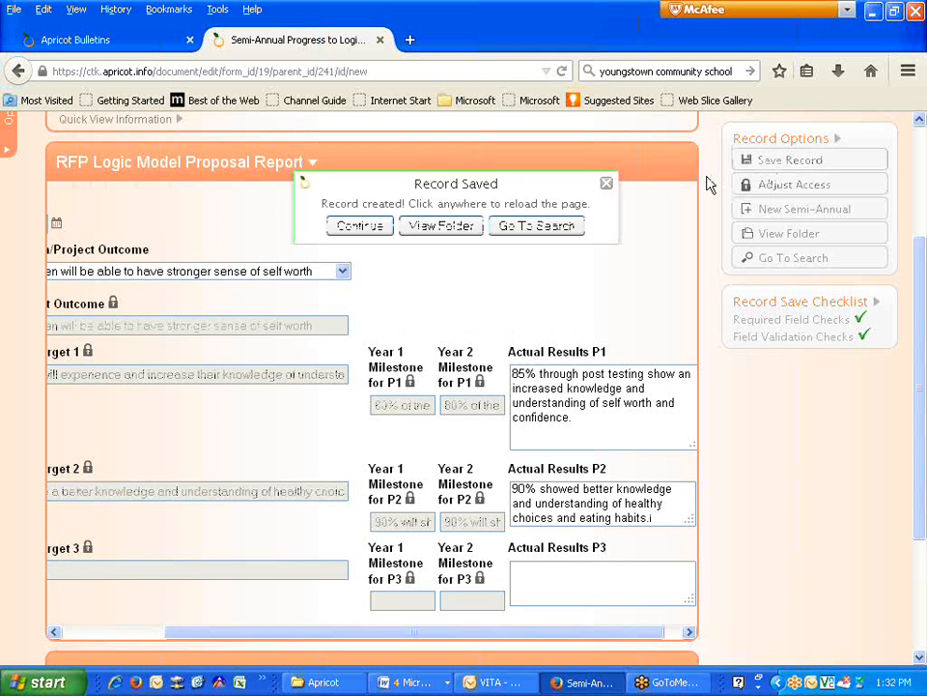
left_click(436, 227)
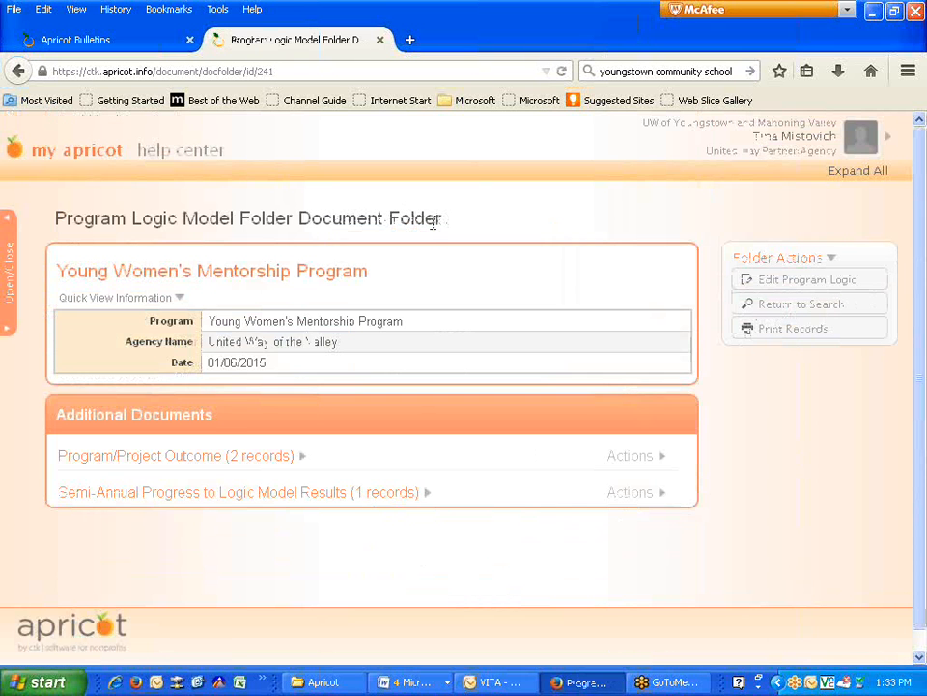
left_click(335, 497)
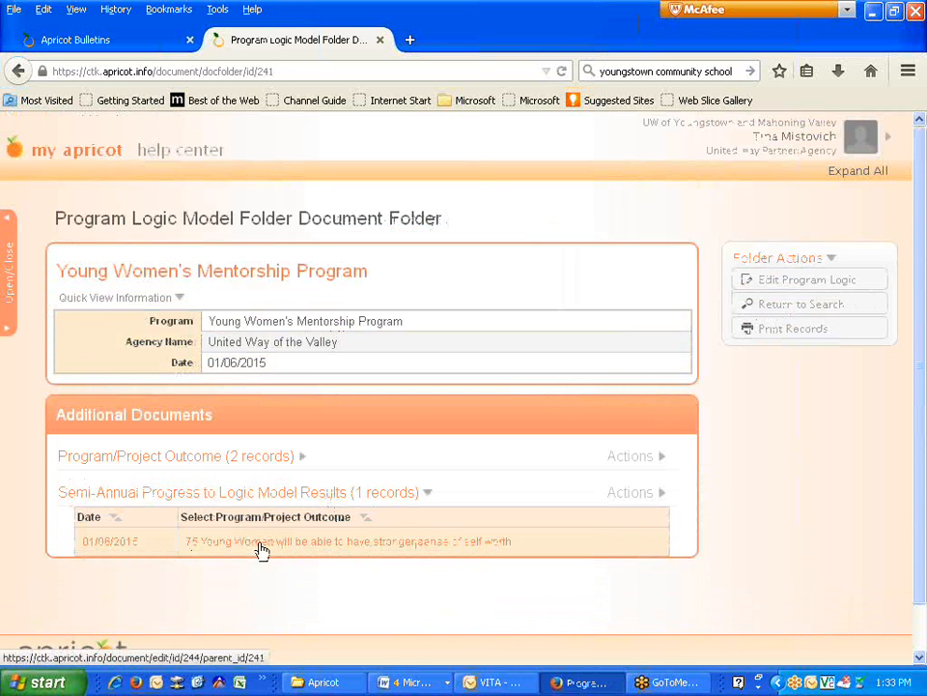
mouse_move(677, 500)
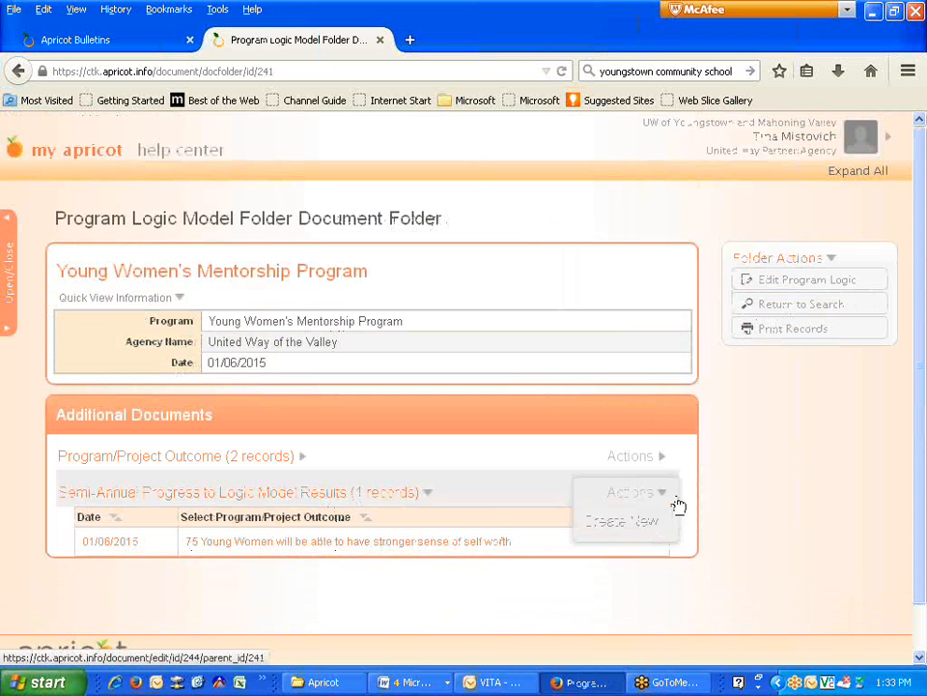
left_click(607, 523)
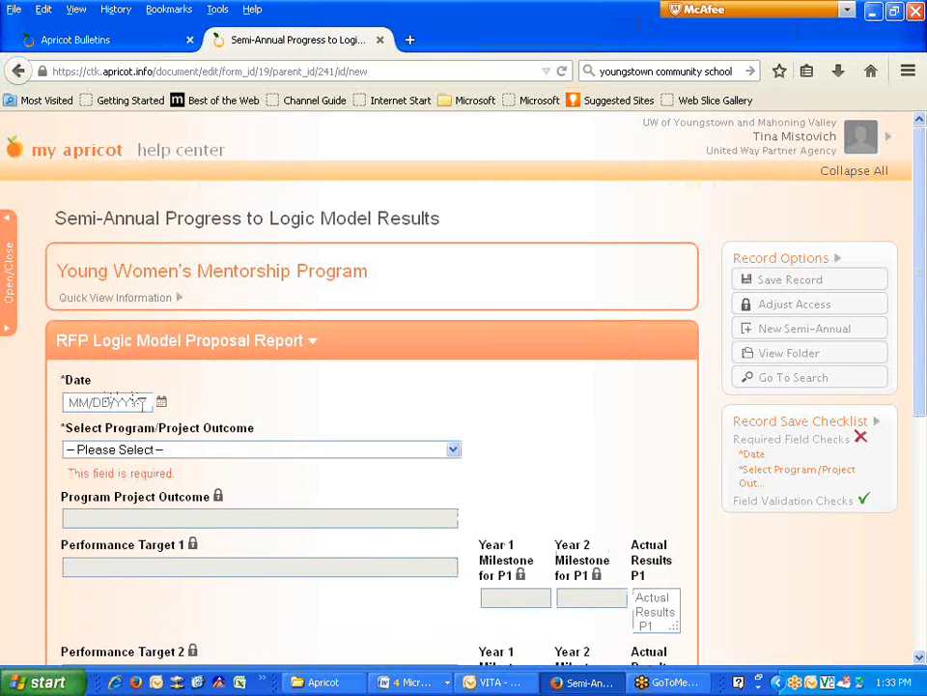
- Date the new report 01/06/2015 and choose the financial literacy outcome
left_click(162, 402)
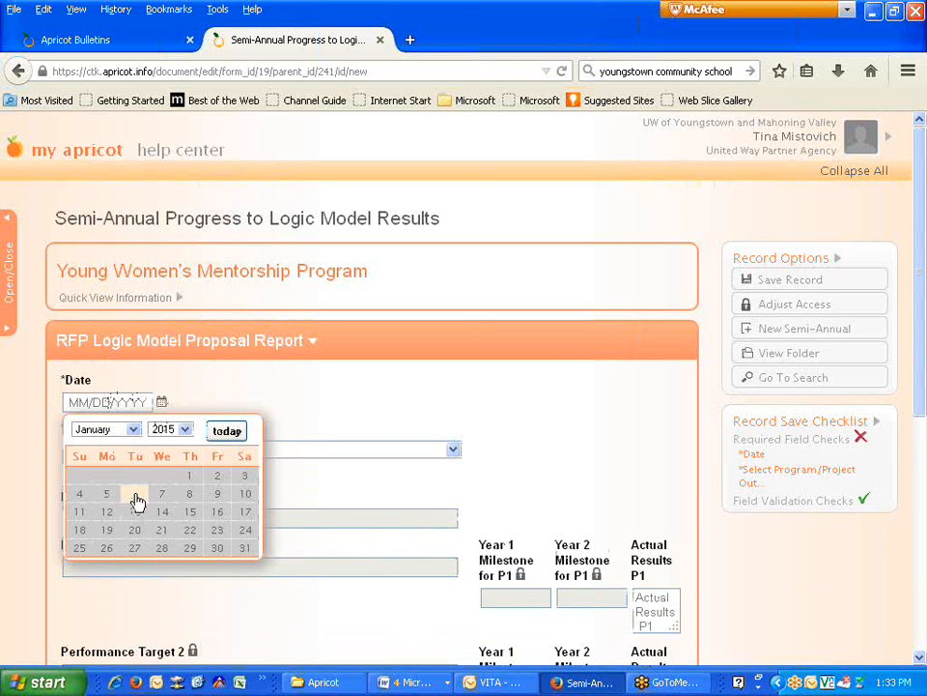
left_click(134, 494)
left_click(134, 451)
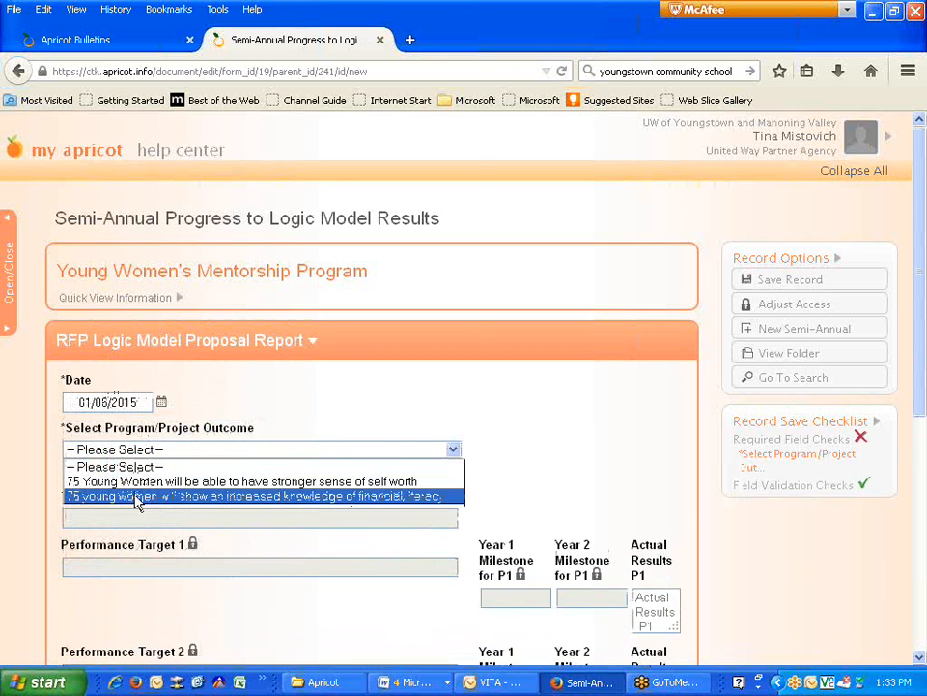
left_click(140, 497)
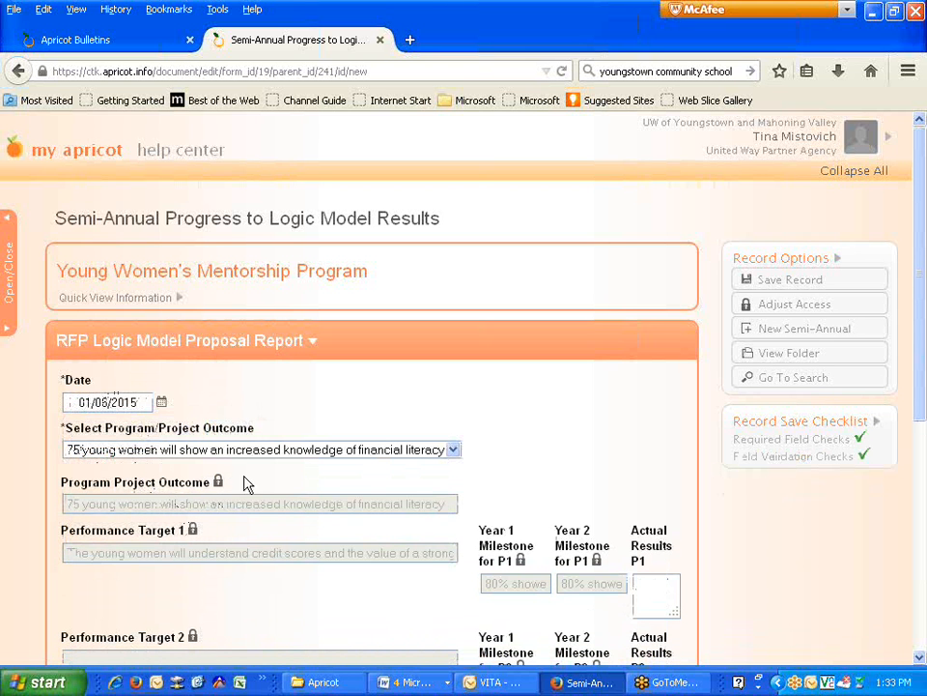
- Enter P1 result '87% showed increase in financial literacy in post testing.' and save the record
scroll(527, 518, "down", 3)
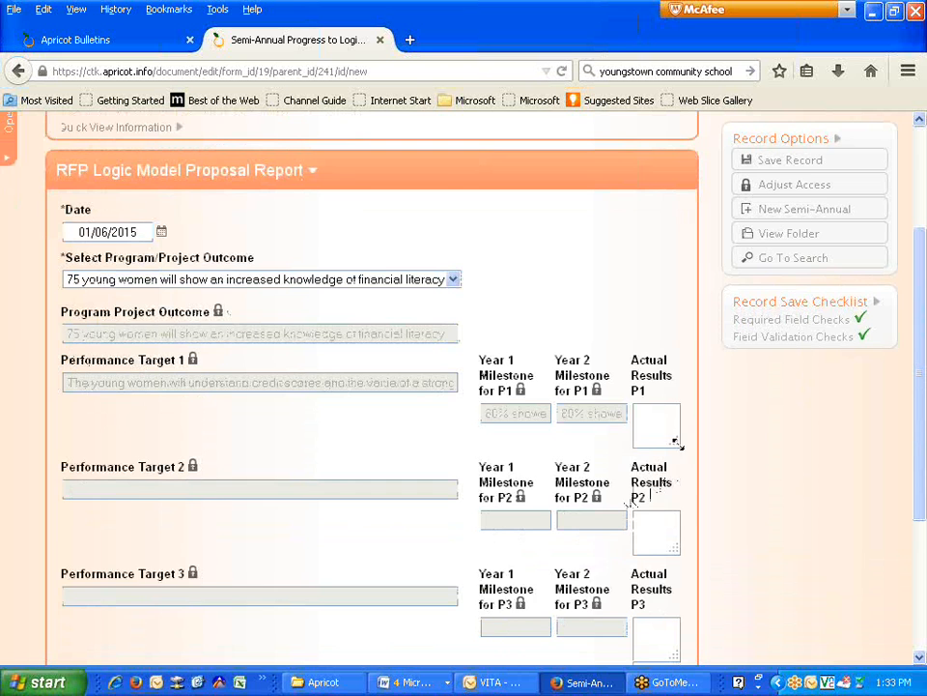
left_click_drag(742, 442, 769, 461)
left_click(676, 400)
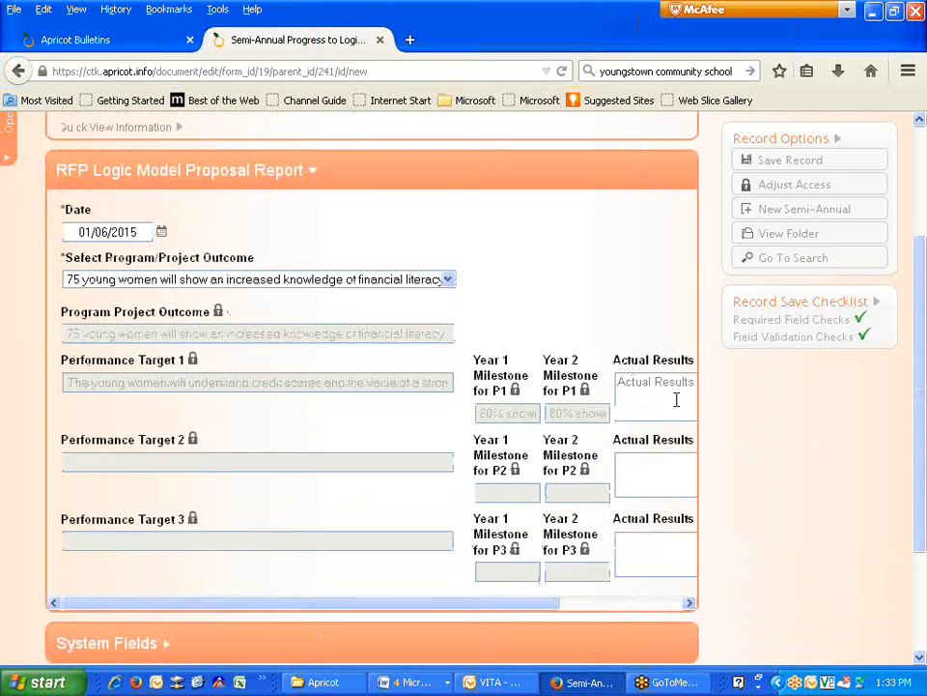
type("87% showed increase in")
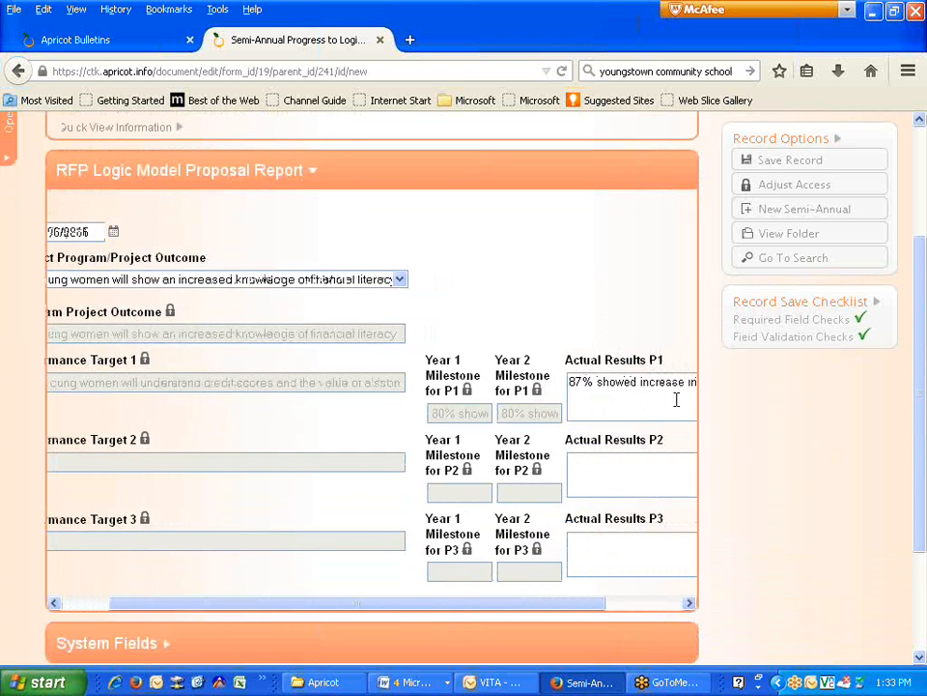
type(" financ")
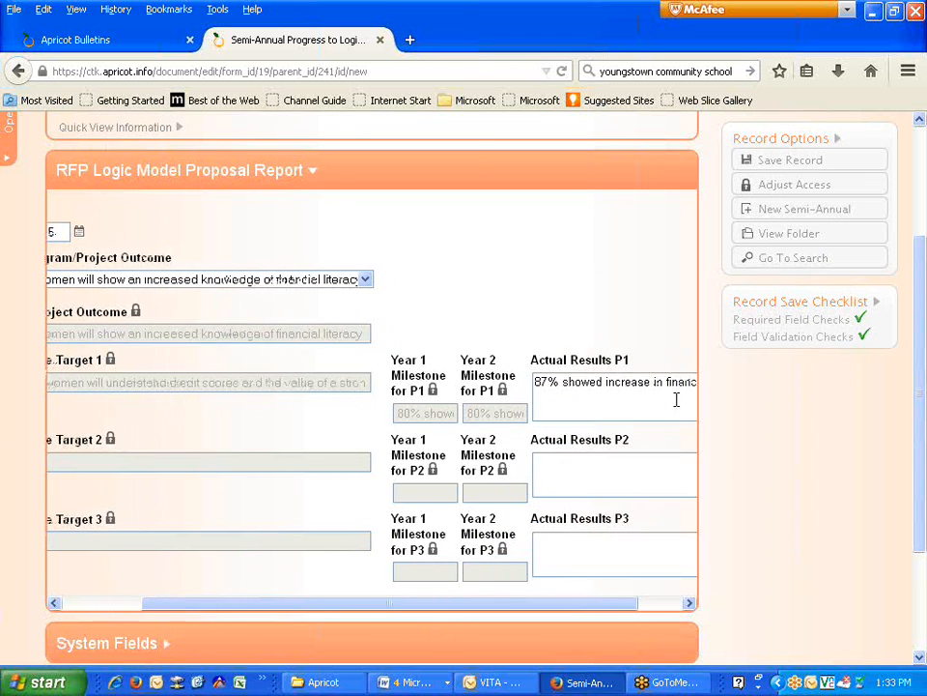
type("ial literacy")
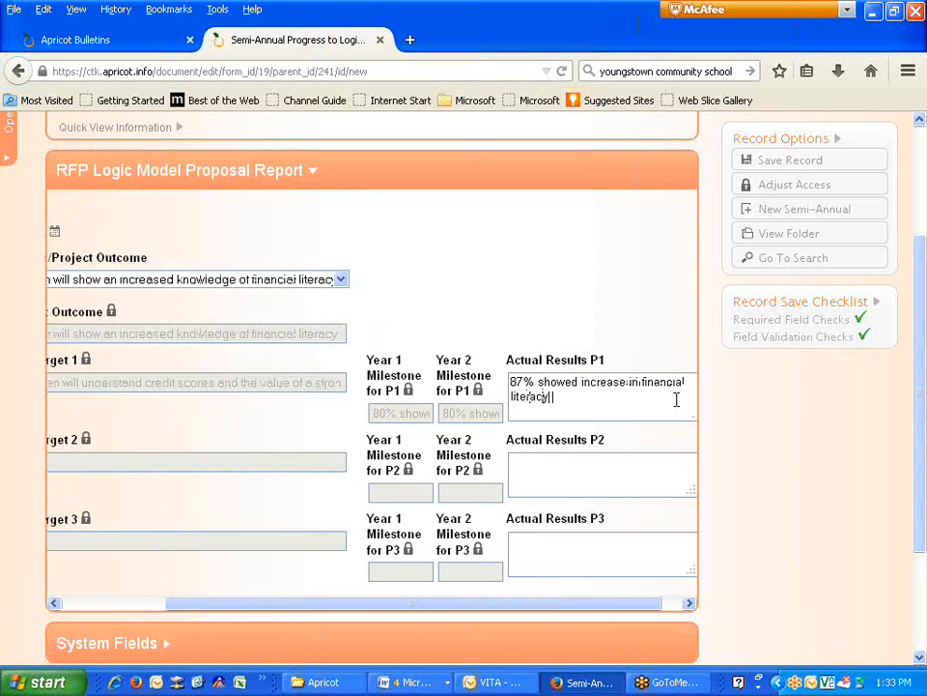
type(" in post testing")
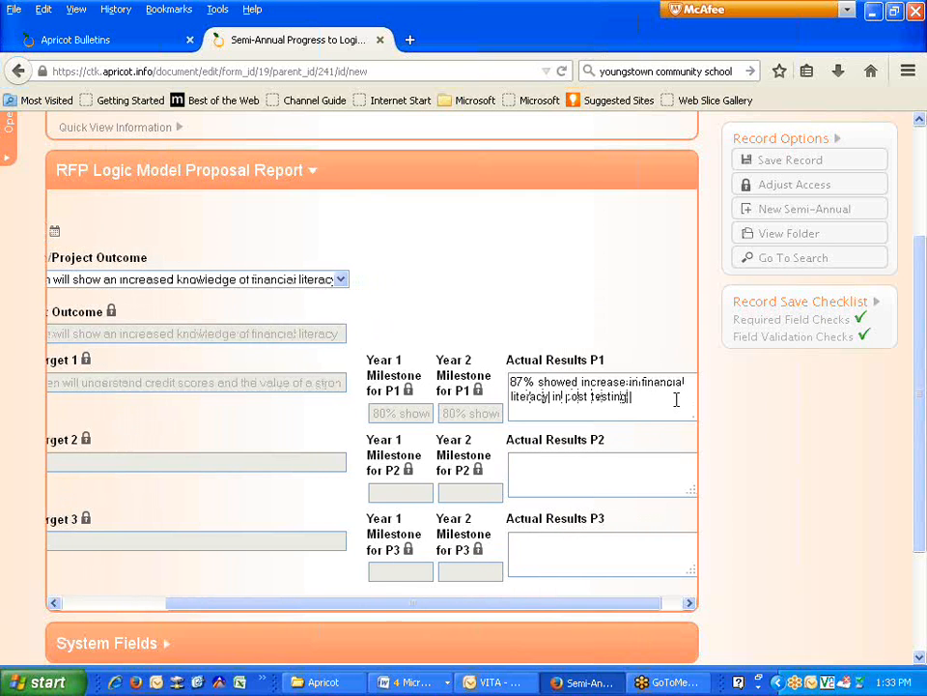
type(".")
left_click(764, 162)
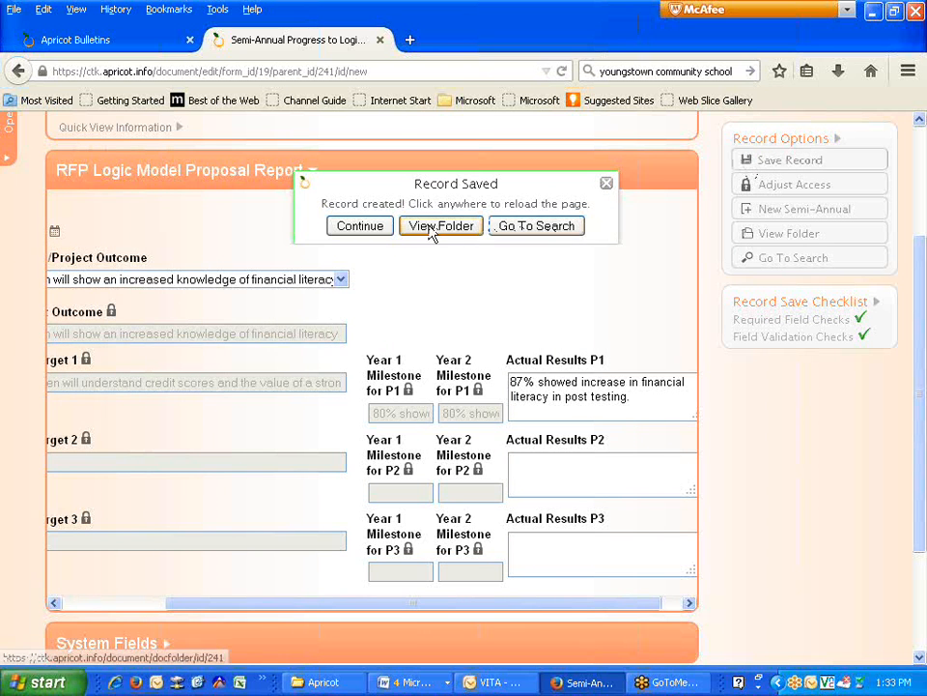
left_click(432, 232)
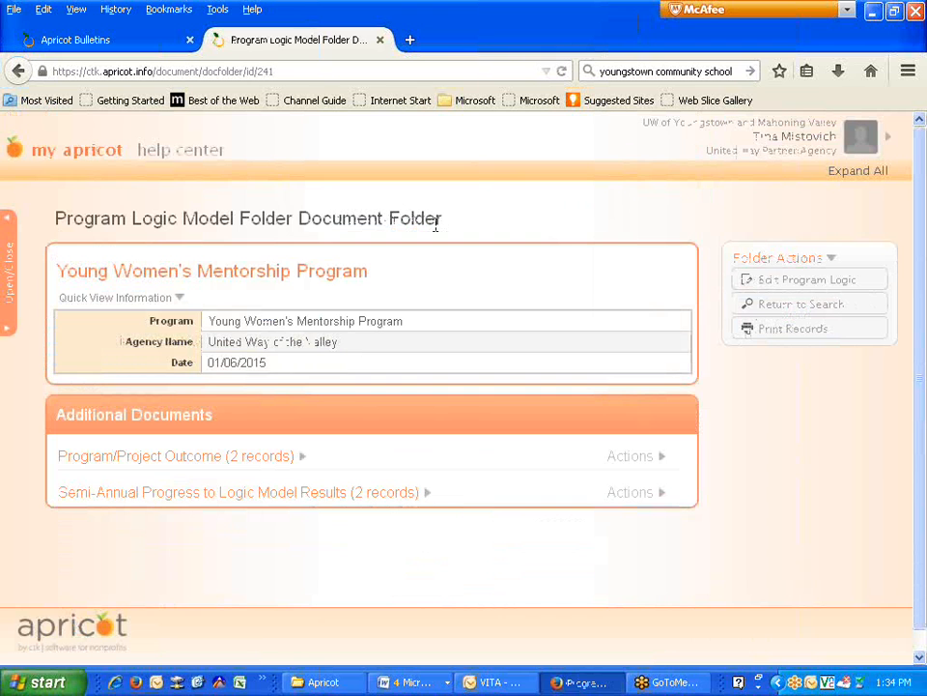
- Confirm both semi-annual progress records appear in the folder, then return to Bulletins
left_click(348, 493)
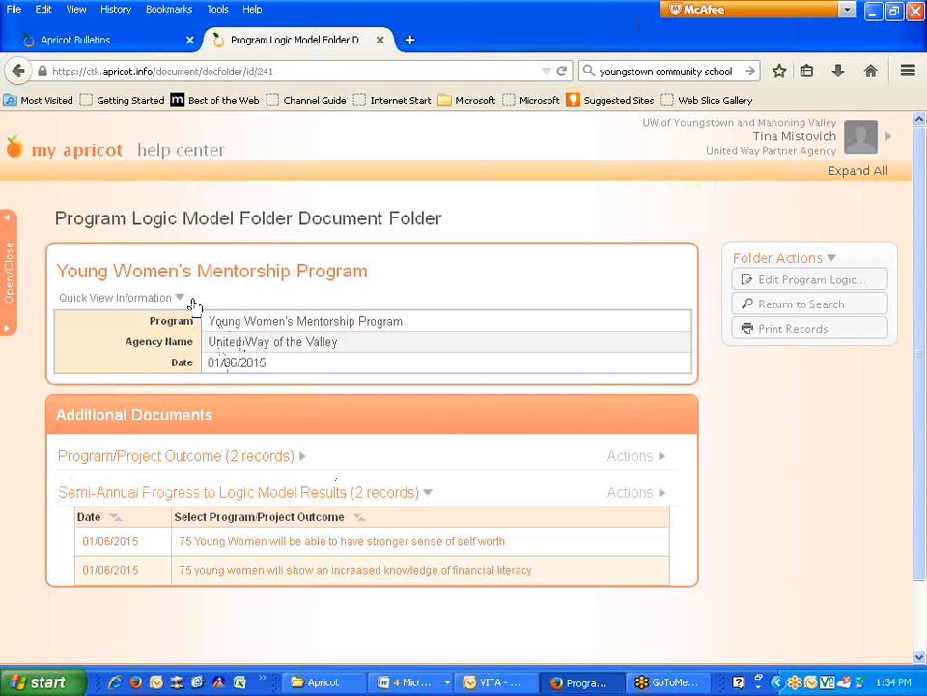
left_click(78, 159)
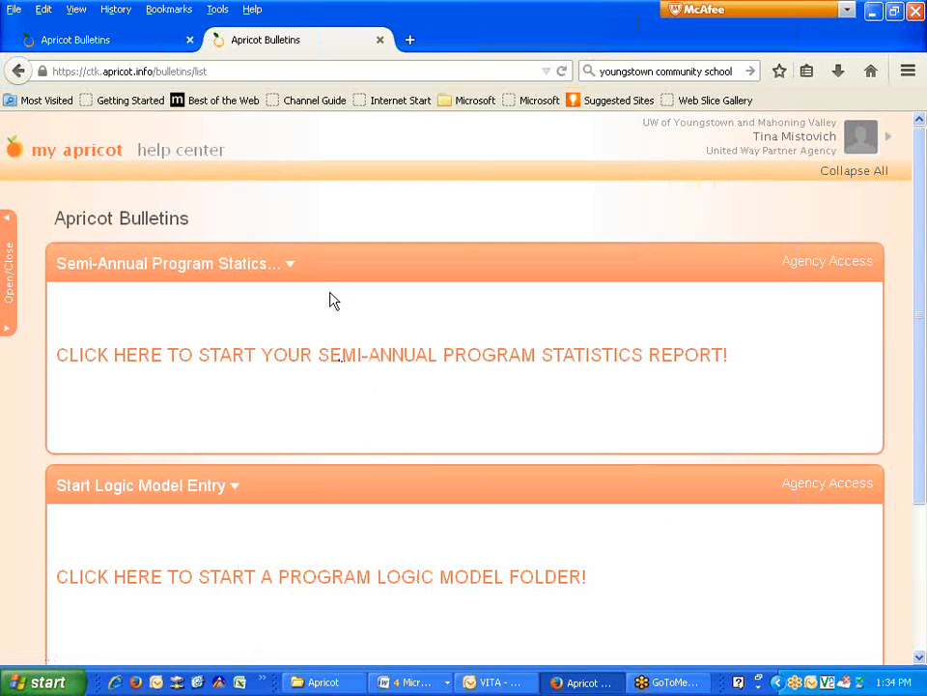
- Start a new Semi-Annual Program Statistics report and link United Way of the Valley as its agency
left_click(323, 364)
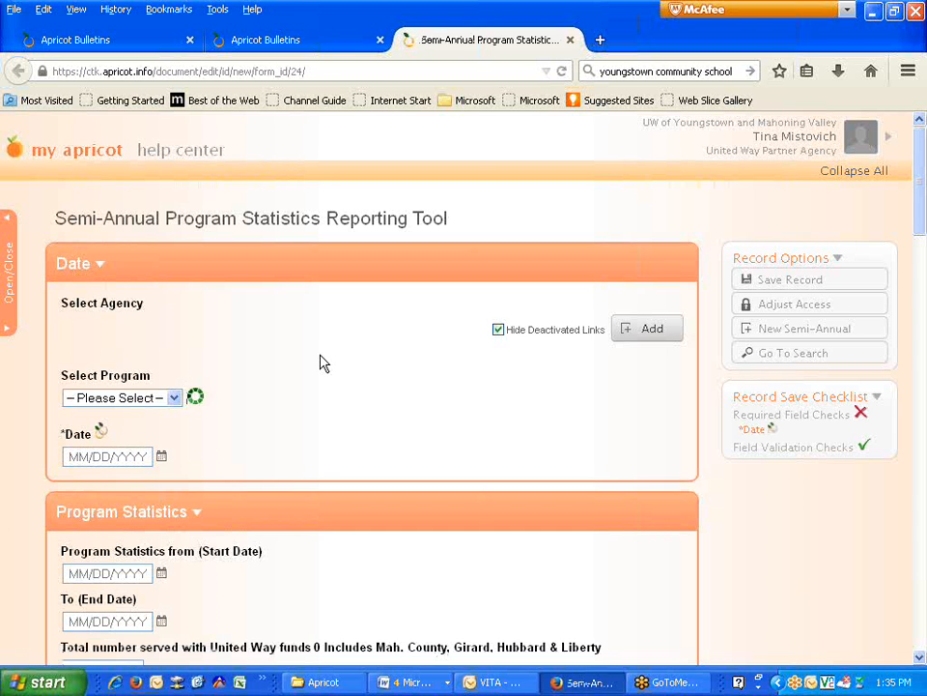
left_click(654, 333)
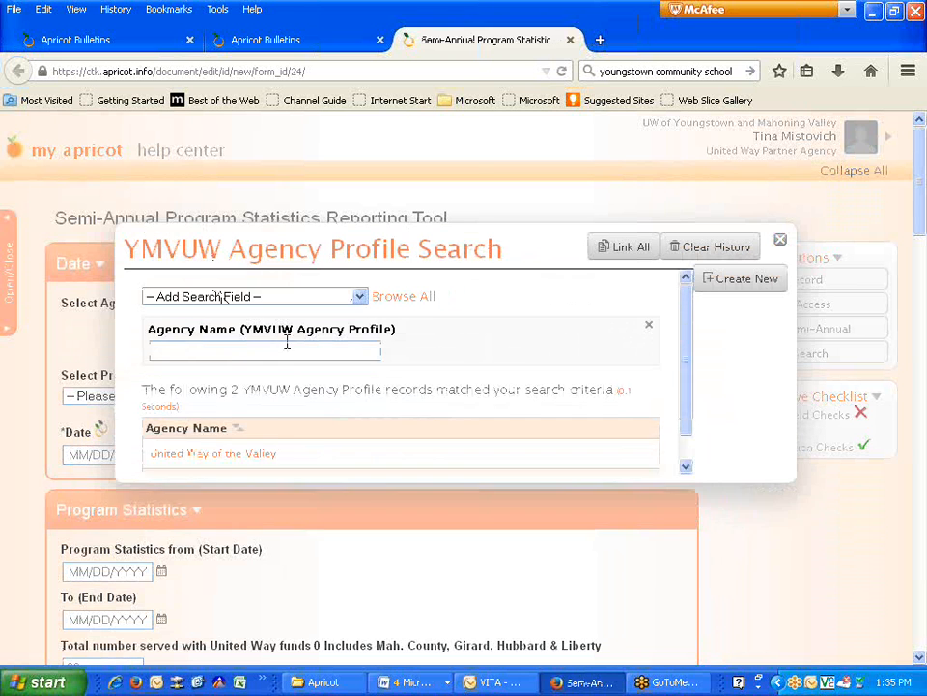
left_click(231, 445)
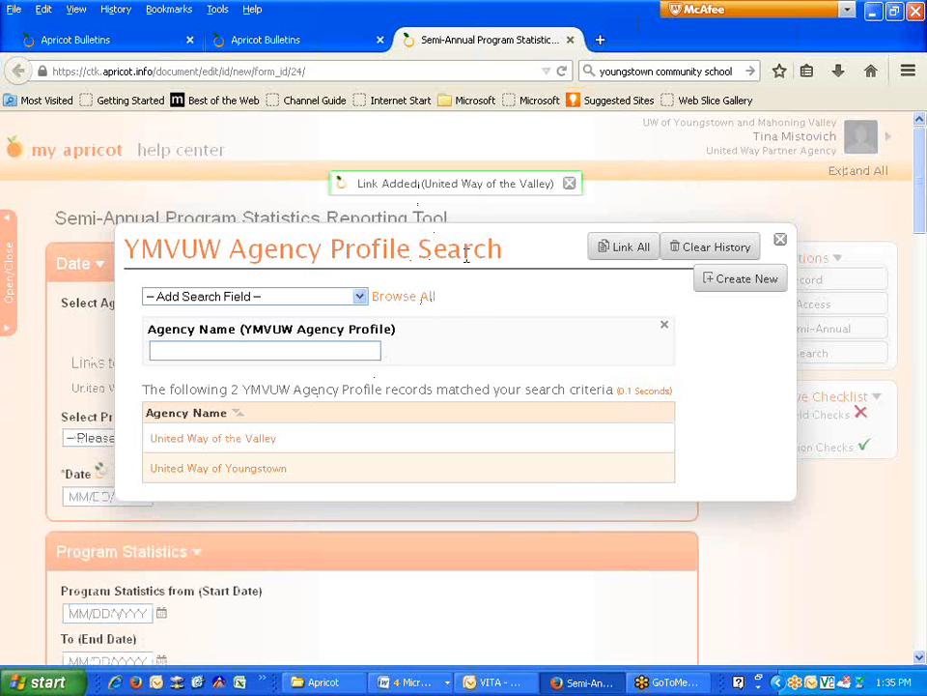
left_click(781, 239)
left_click(193, 439)
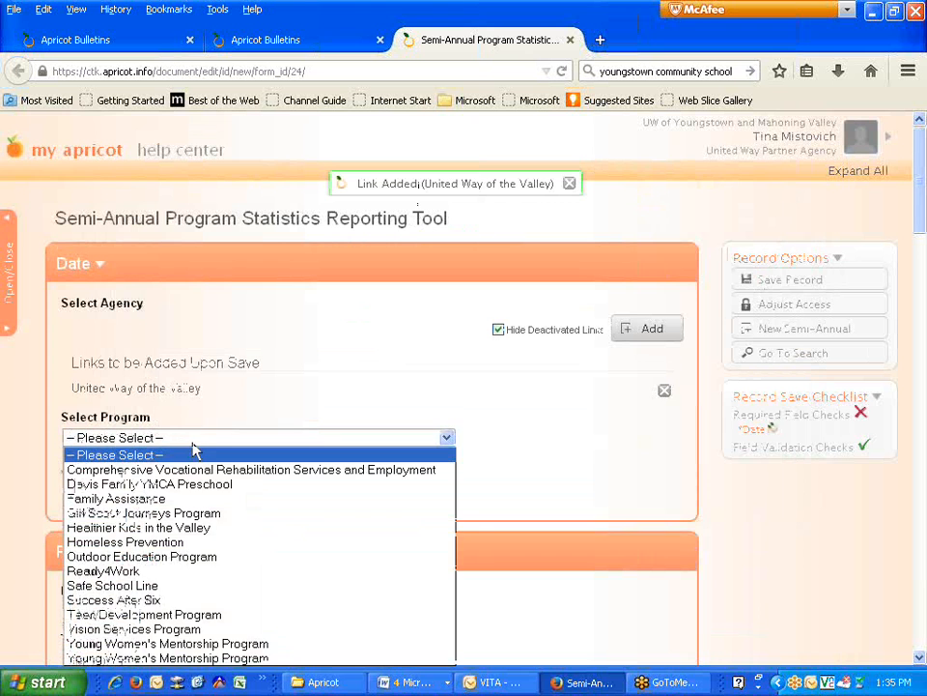
scroll(331, 374, "down", 1)
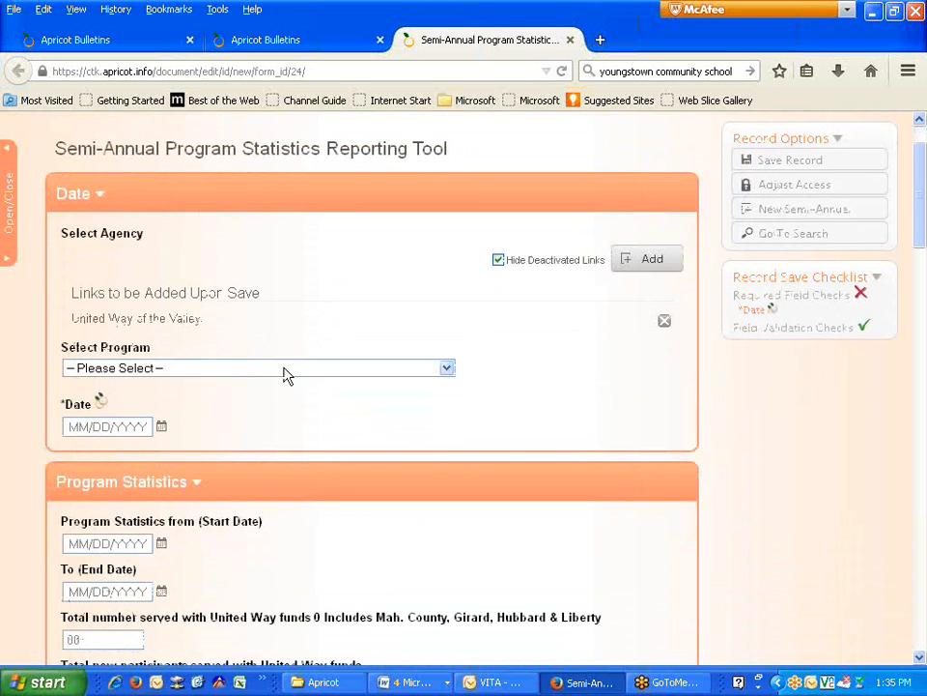
left_click(259, 370)
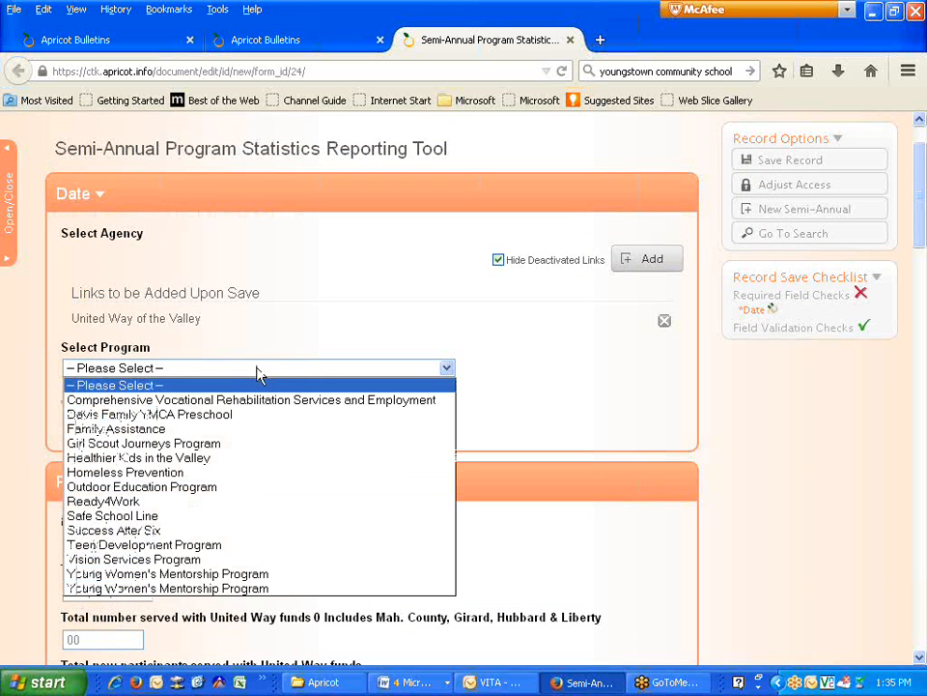
- Choose Young Women's Mentorship Program and set the report date to 01/06/2015
left_click(261, 575)
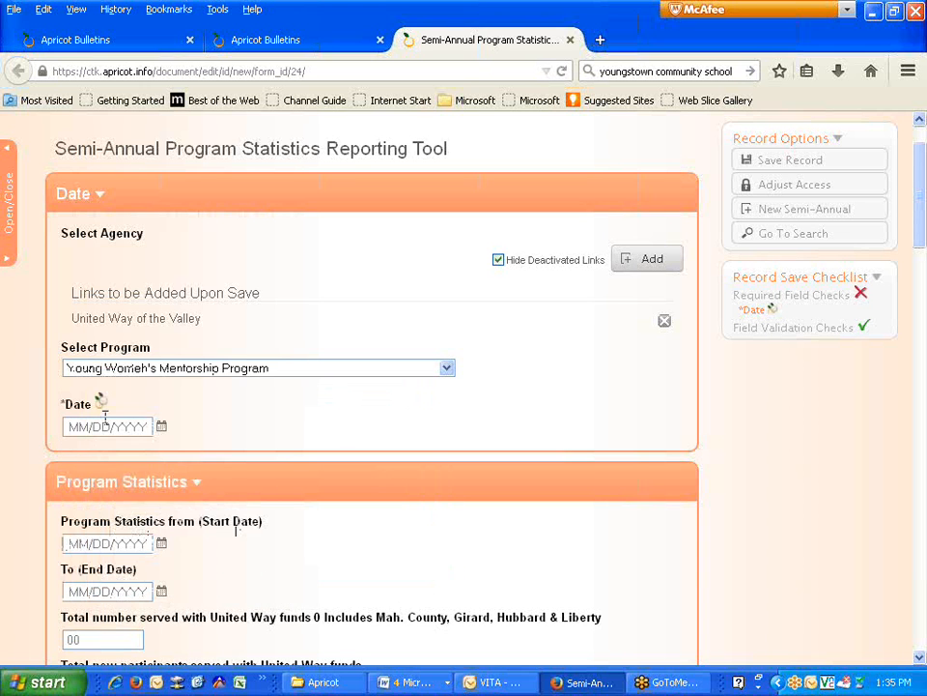
left_click(161, 426)
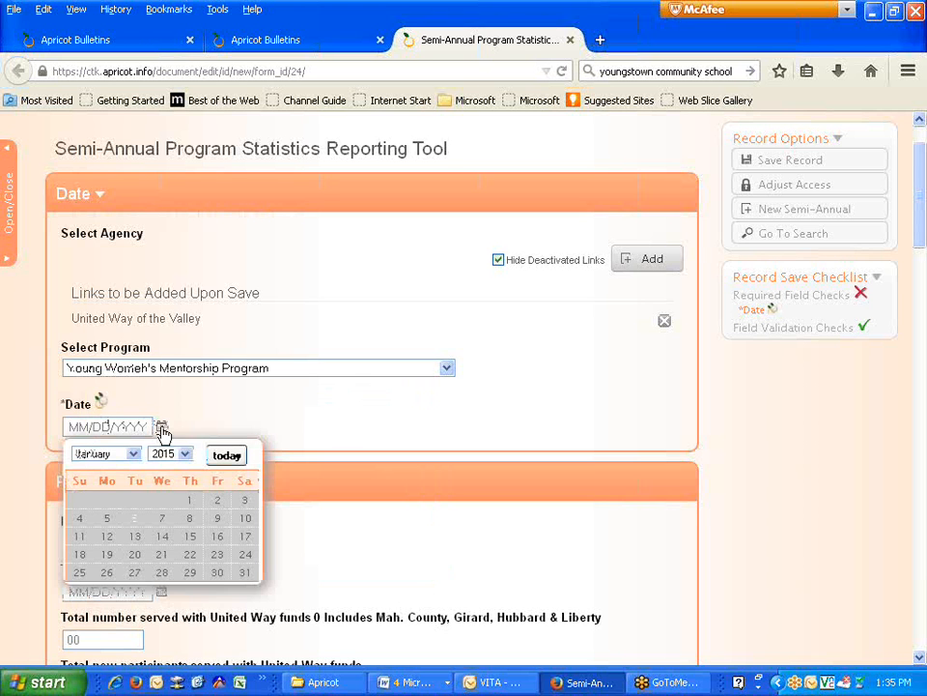
left_click(134, 518)
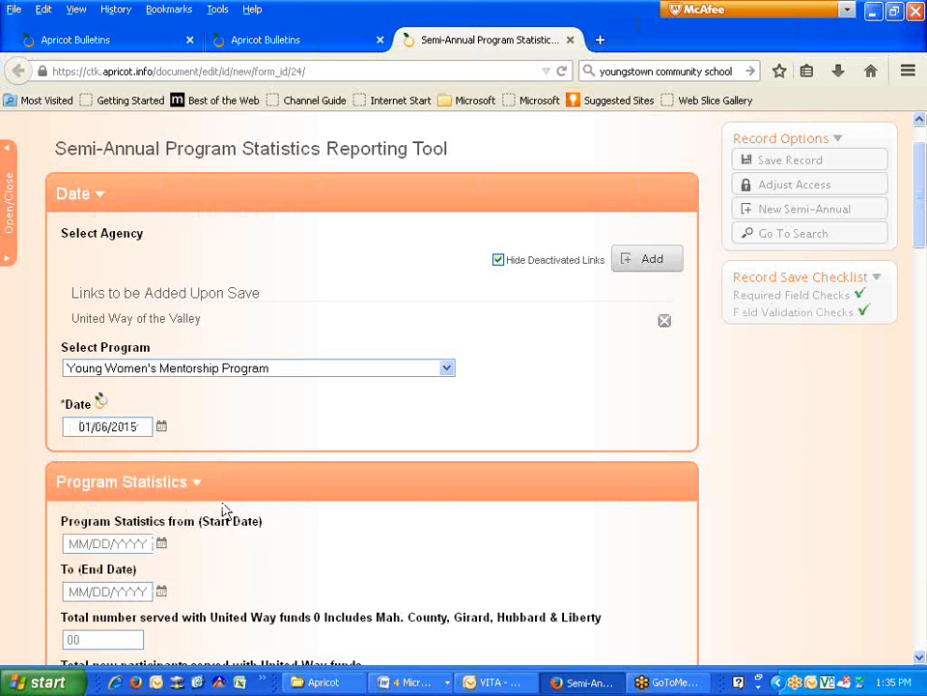
scroll(248, 471, "down", 2)
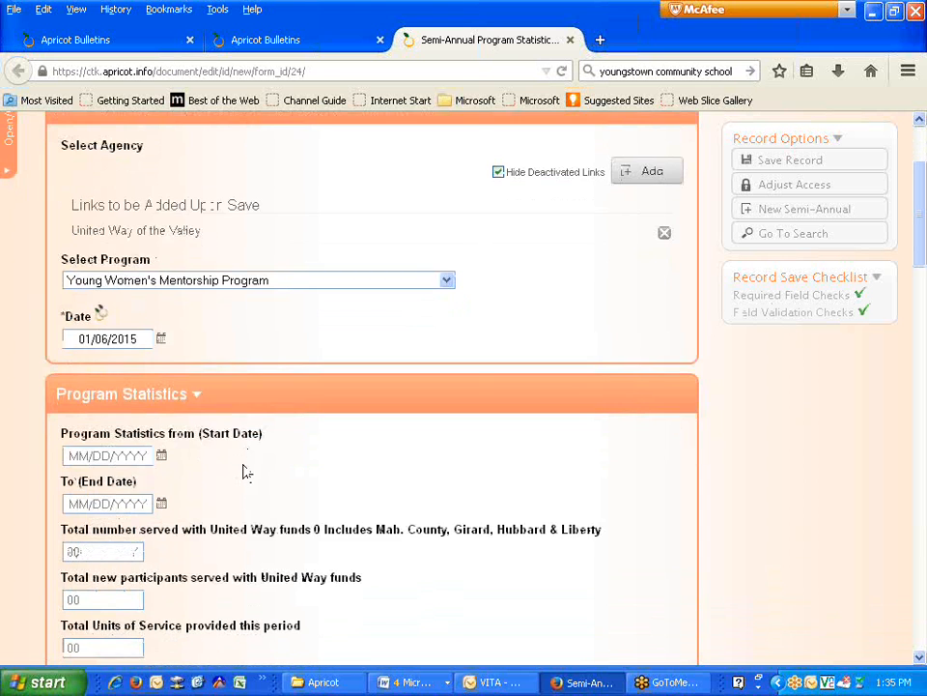
scroll(116, 462, "down", 2)
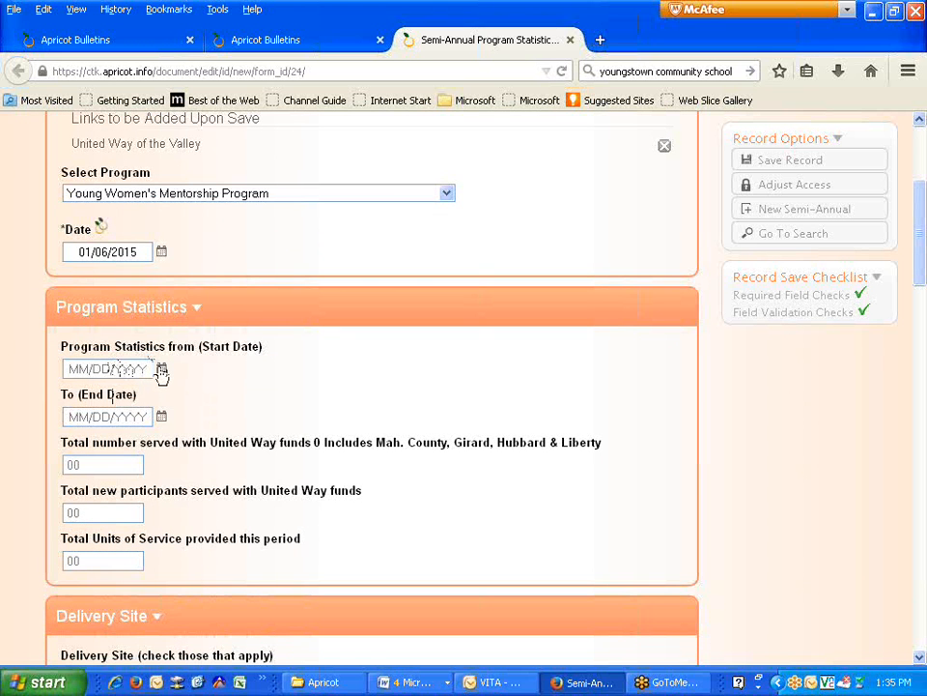
- Set the reporting period from 07/01/2014 to 12/31/2014
left_click(161, 368)
left_click(134, 397)
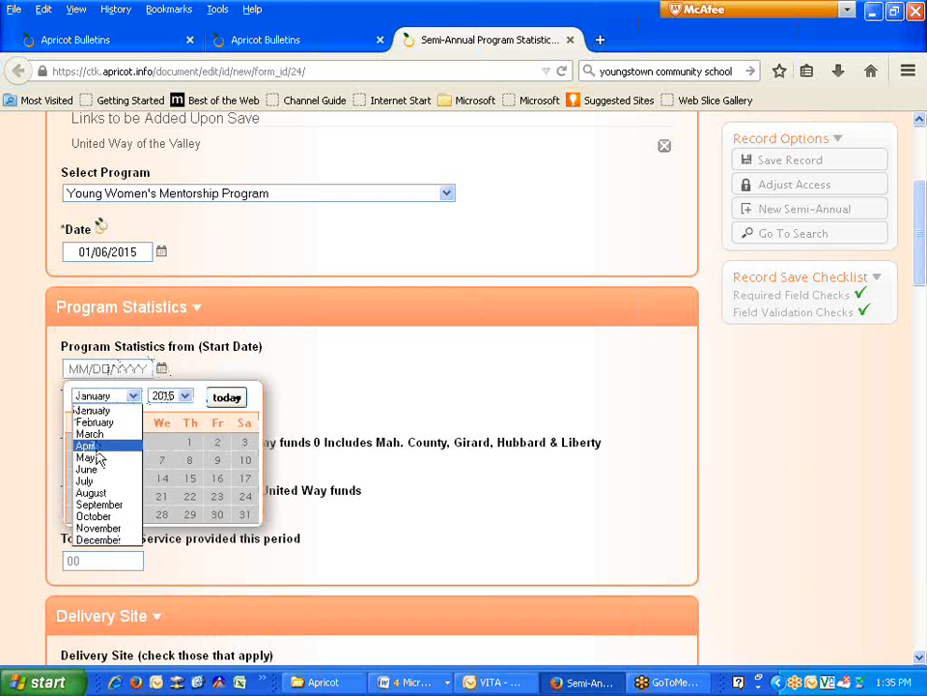
left_click(87, 483)
left_click(182, 397)
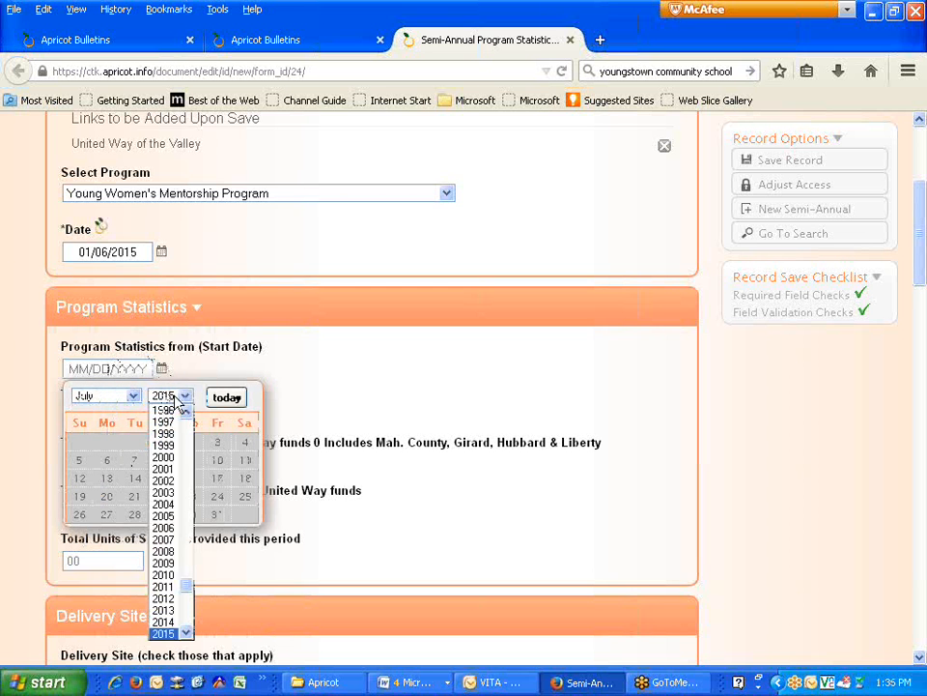
left_click(162, 622)
left_click(135, 443)
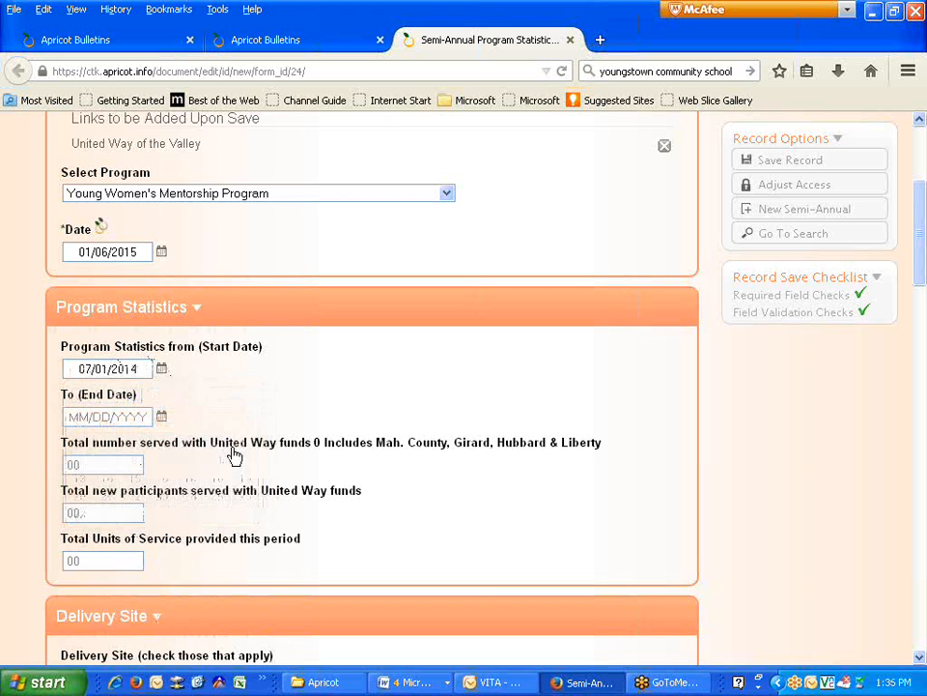
left_click(161, 416)
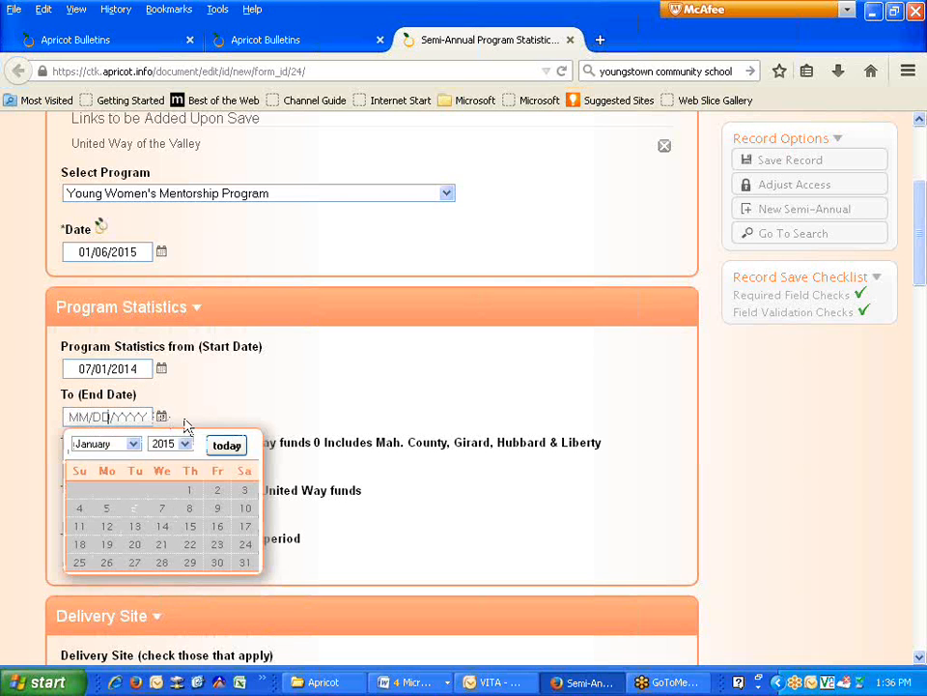
left_click(132, 443)
left_click(81, 587)
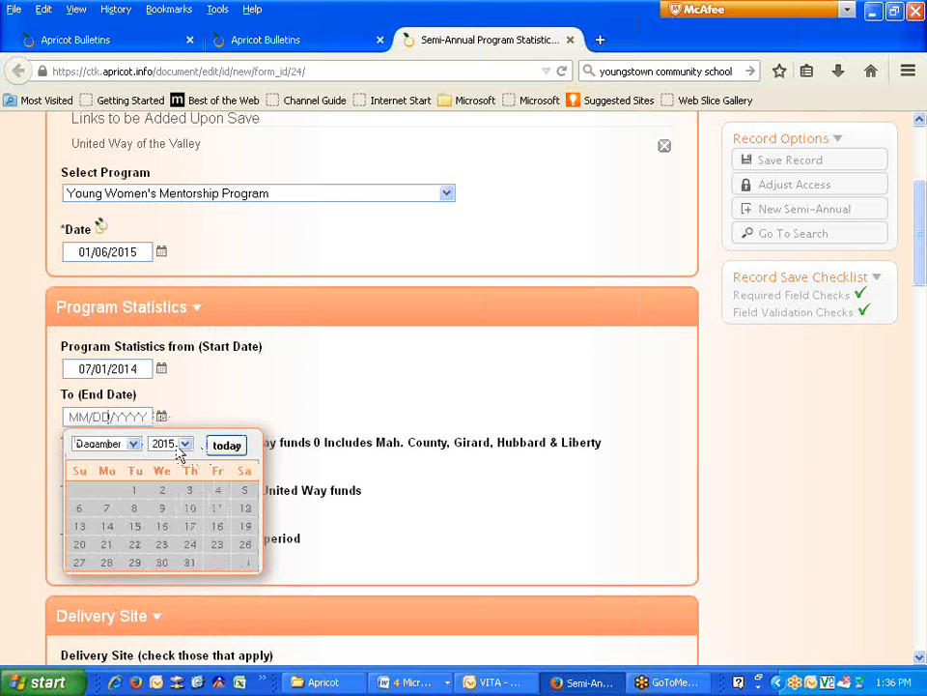
left_click(184, 443)
left_click(163, 669)
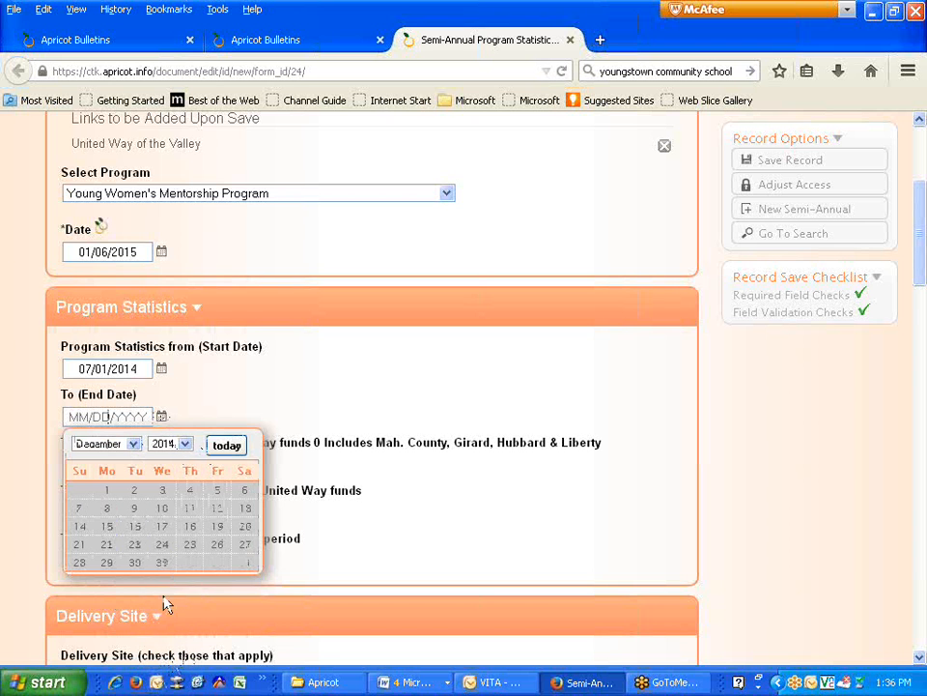
left_click(160, 563)
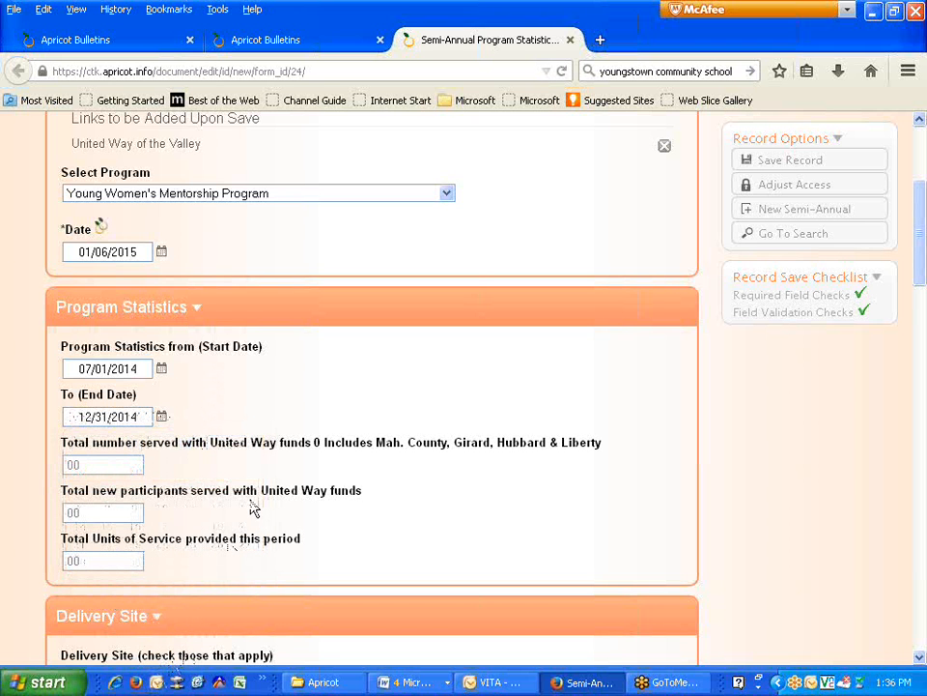
- Enter 75 for total served, total new participants and total units of service
left_click(107, 468)
left_click(110, 513)
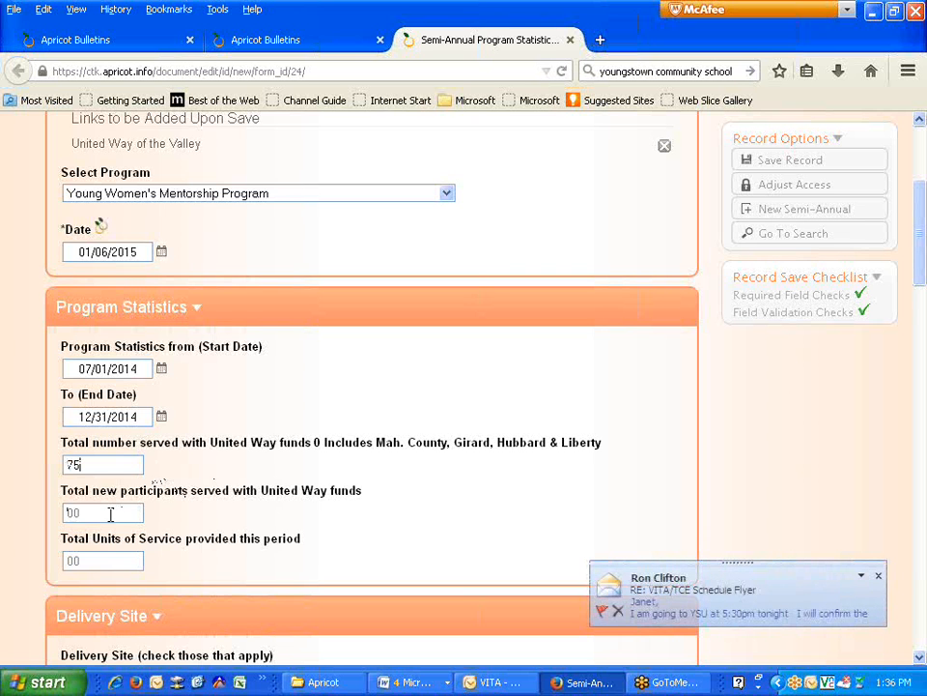
left_click(97, 561)
type("75")
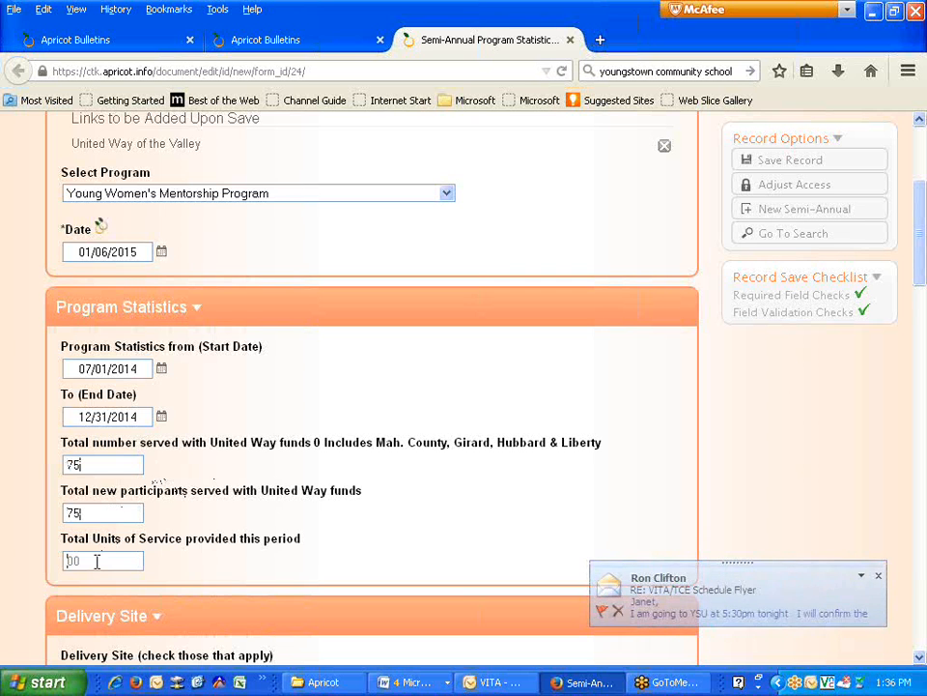
scroll(116, 512, "down", 3)
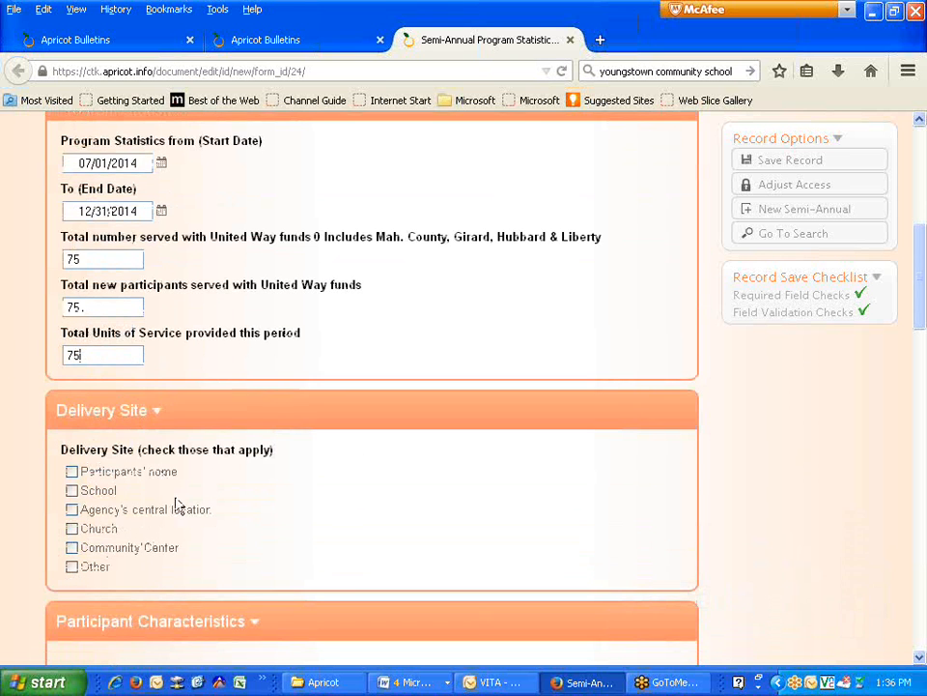
- Tick School as the delivery site and record 0 male and 75 female participants, total 75
left_click(72, 490)
scroll(198, 552, "down", 5)
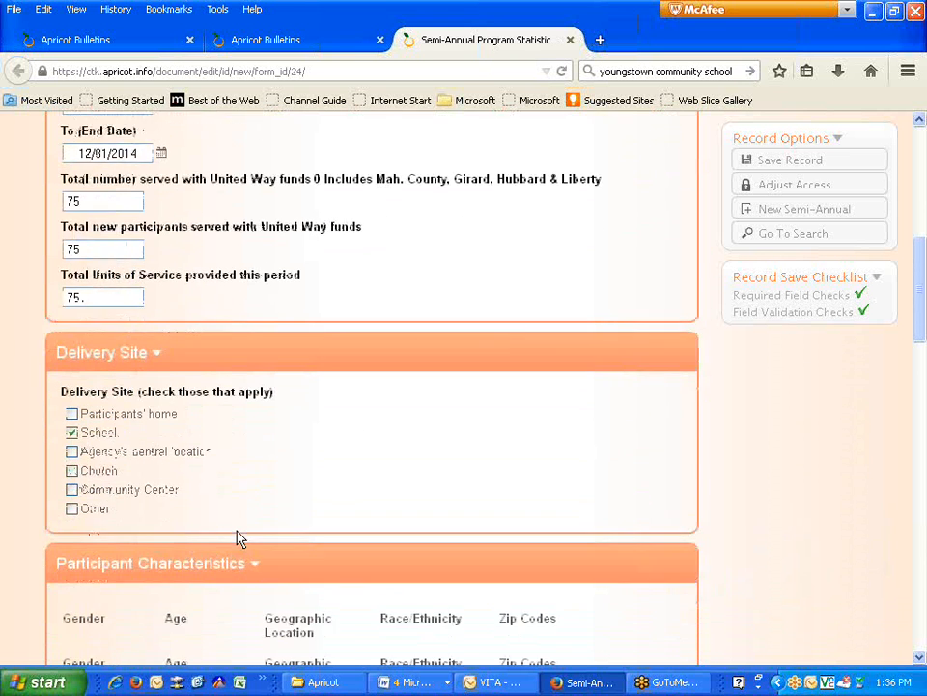
left_click(87, 454)
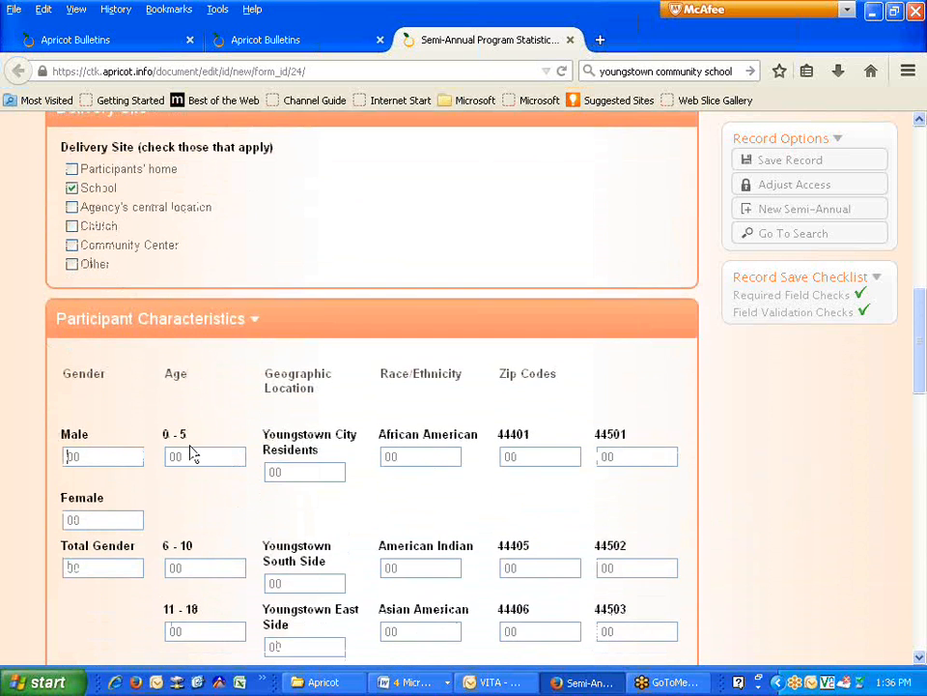
scroll(201, 449, "down", 2)
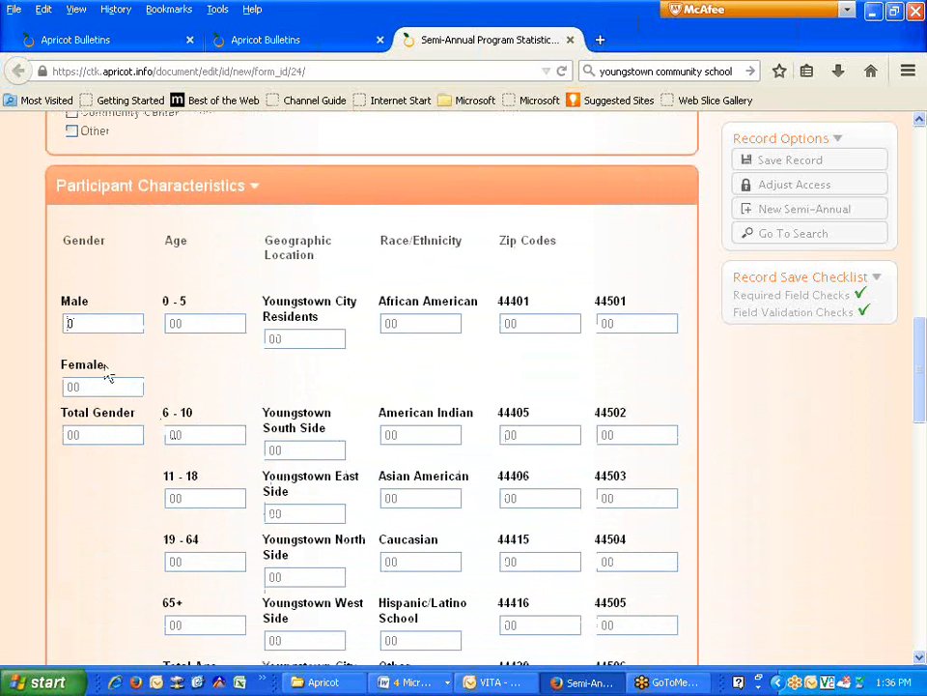
left_click(77, 385)
type("75")
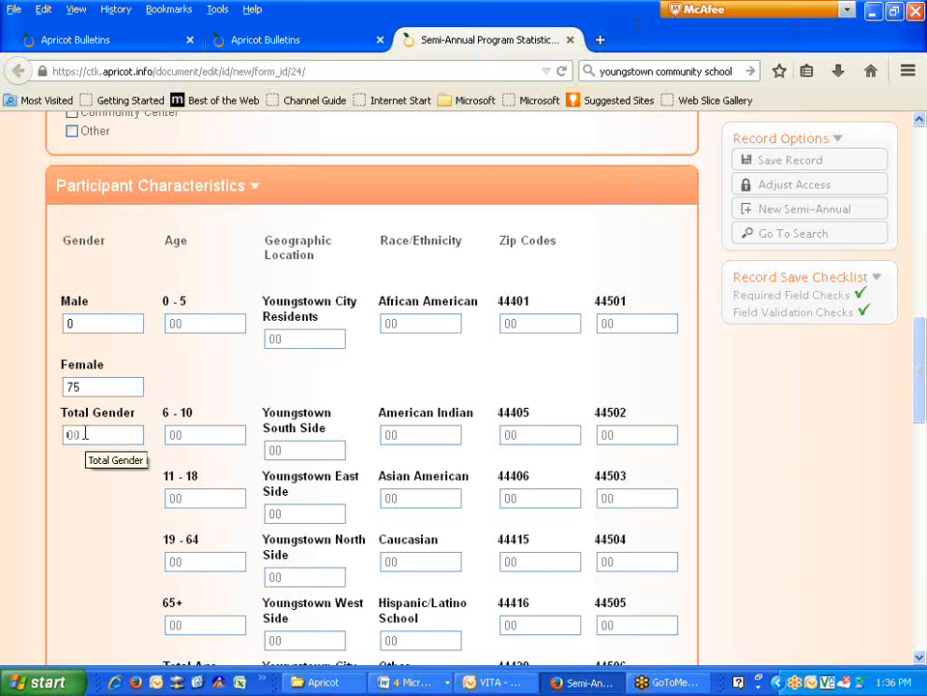
left_click(85, 435)
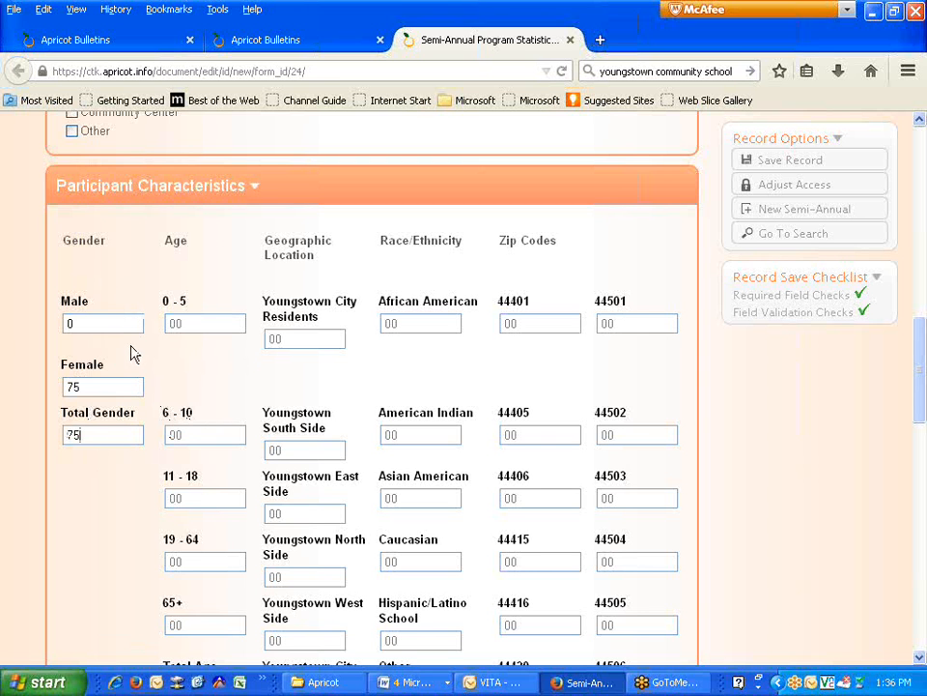
left_click(68, 322)
type("0")
- Record 75 participants aged 11–18 and a Total Age of 75
left_click(200, 497)
type("75")
scroll(207, 512, "down", 4)
left_click(177, 454)
type("75")
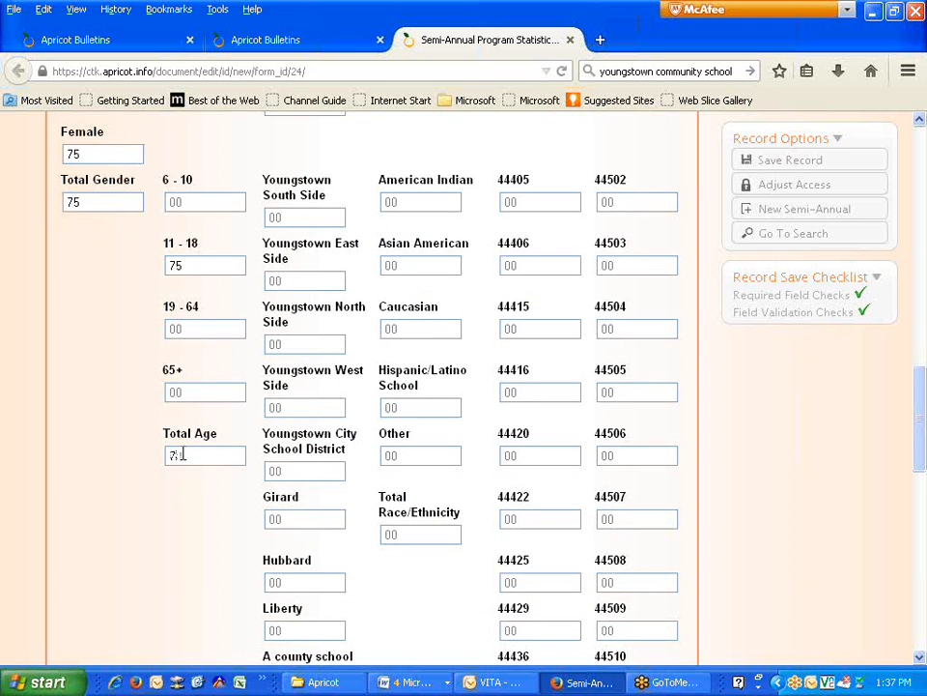
scroll(300, 450, "up", 3)
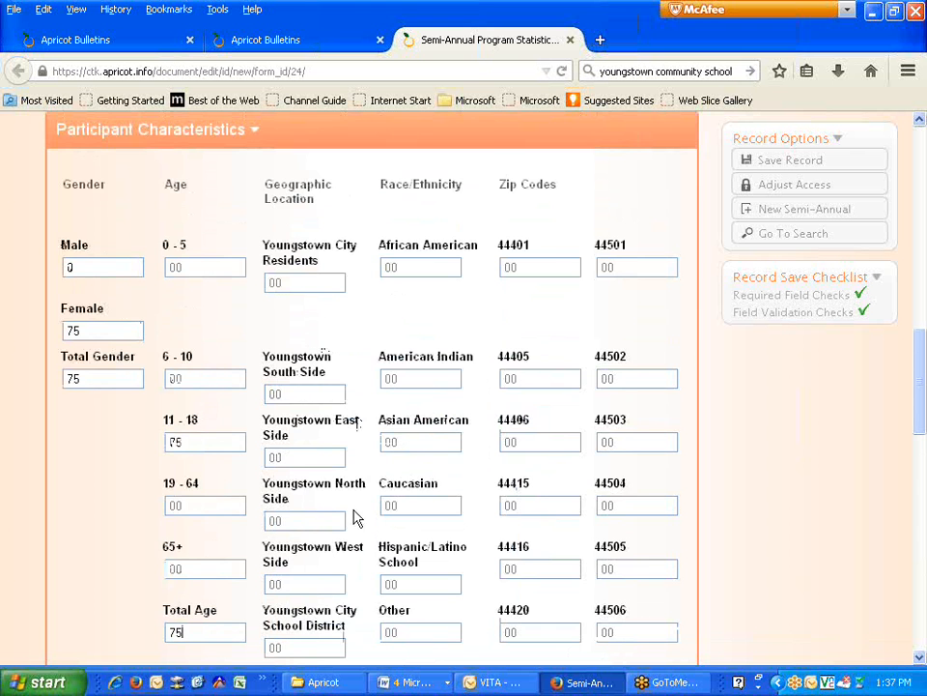
scroll(347, 522, "down", 3)
scroll(346, 526, "down", 3)
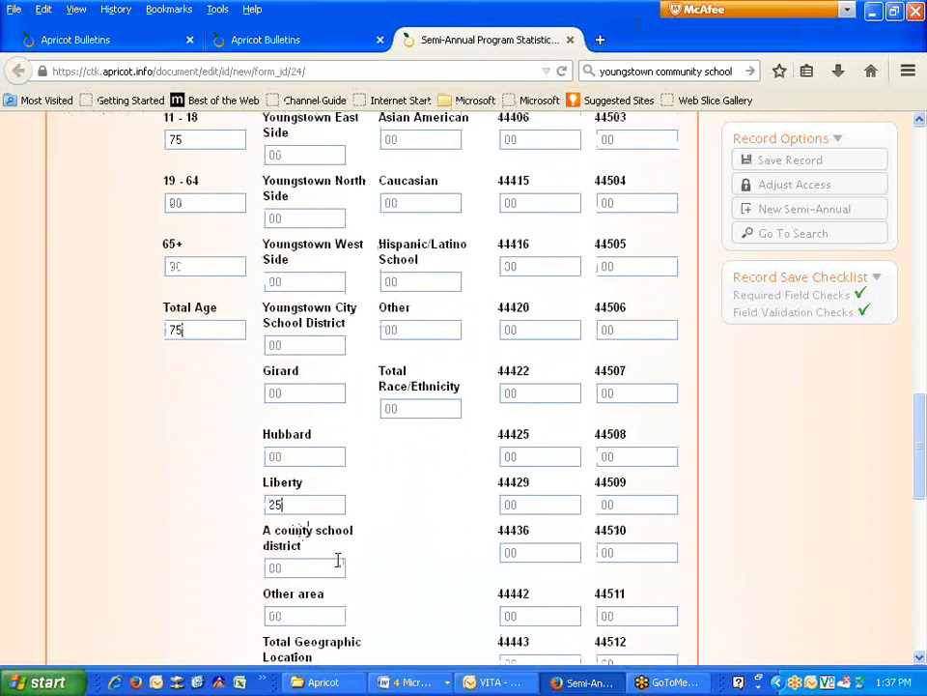
scroll(336, 558, "down", 1)
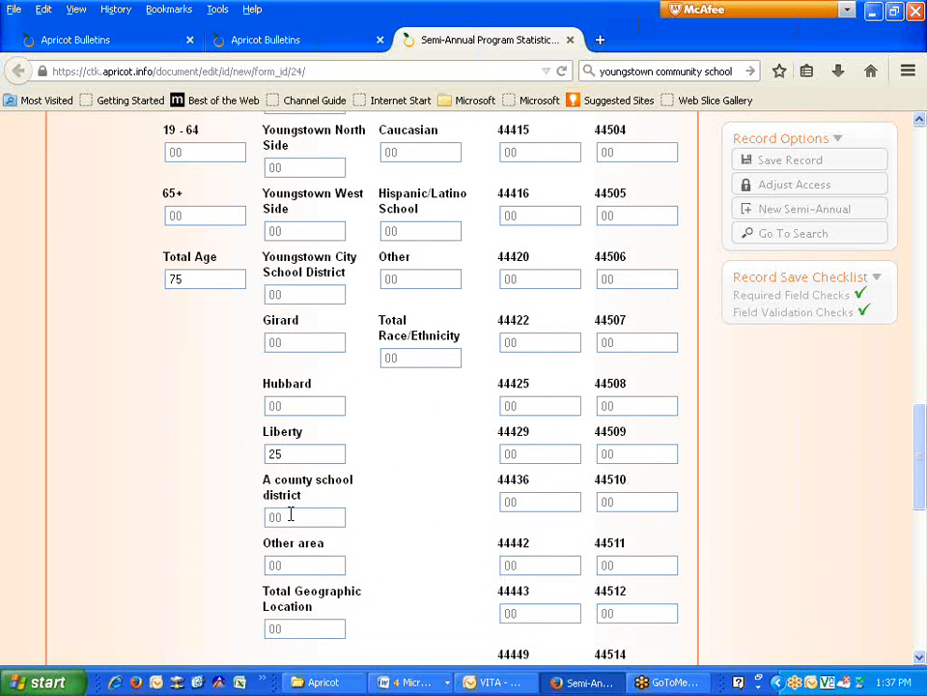
scroll(468, 491, "up", 4)
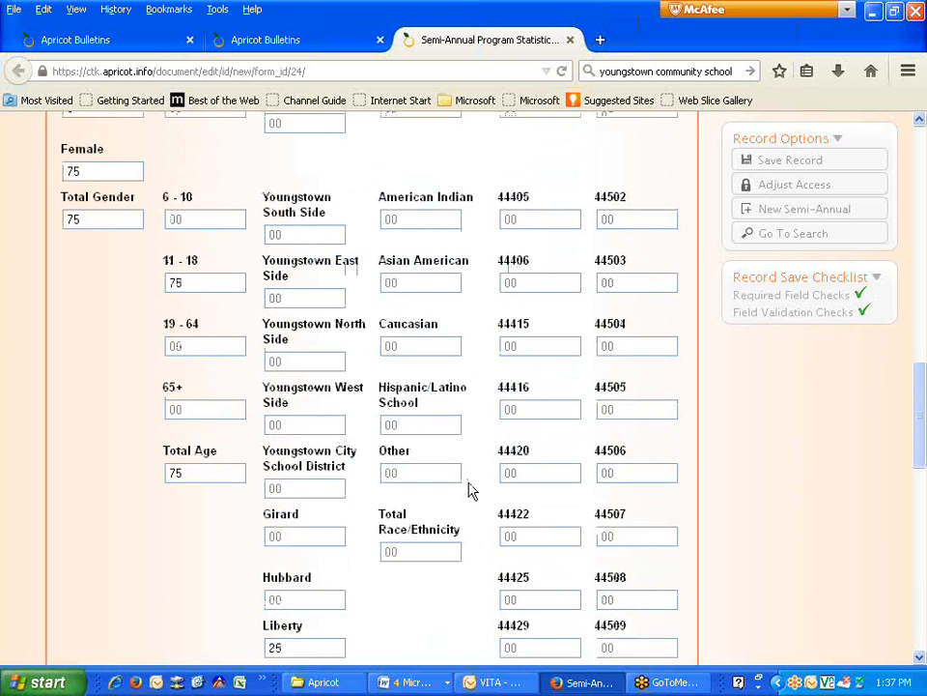
scroll(468, 491, "up", 4)
scroll(467, 483, "down", 3)
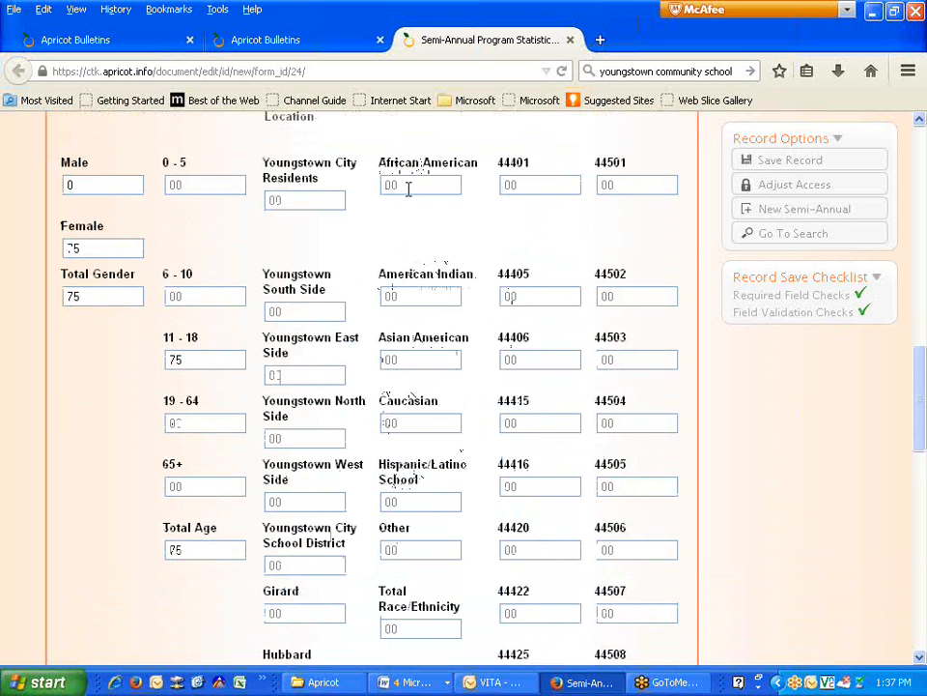
scroll(406, 600, "up", 2)
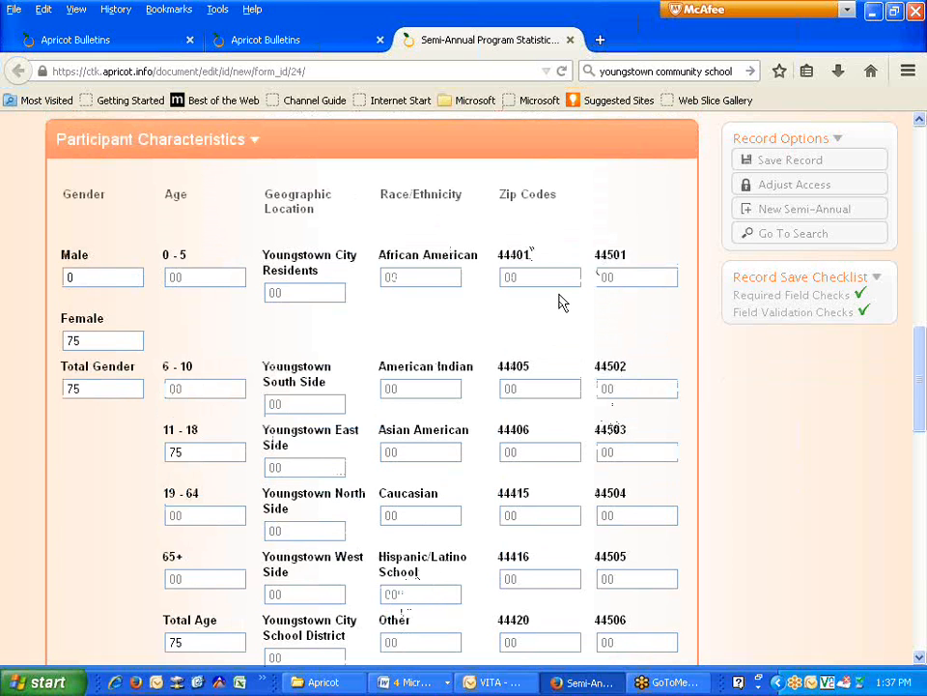
- Fill in the residence counts, with Liberty 25 and county school district 50
left_click(294, 291)
left_click(513, 255)
scroll(422, 407, "down", 4)
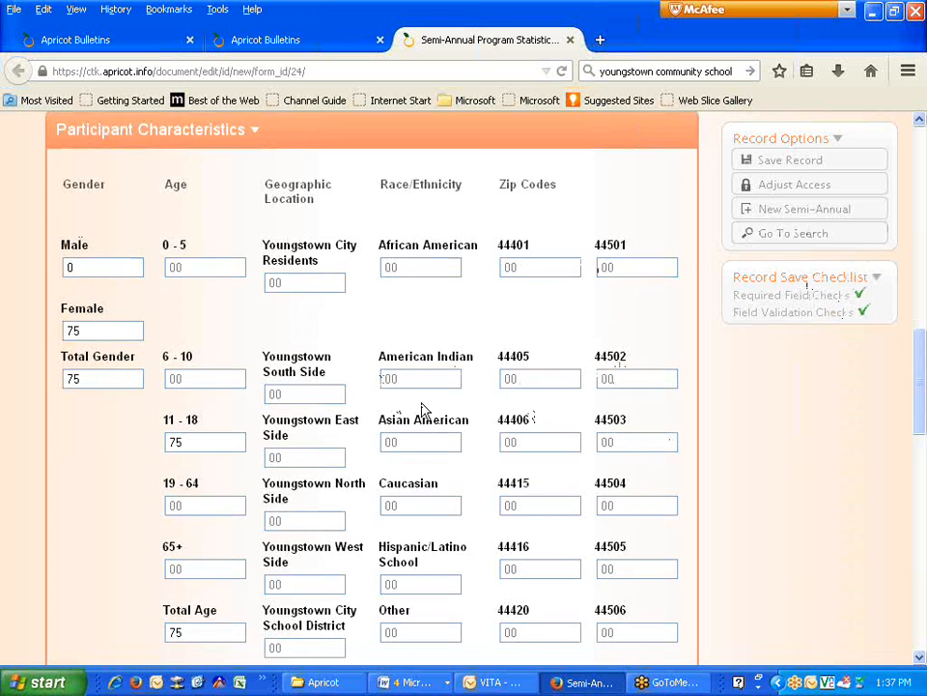
scroll(392, 410, "down", 10)
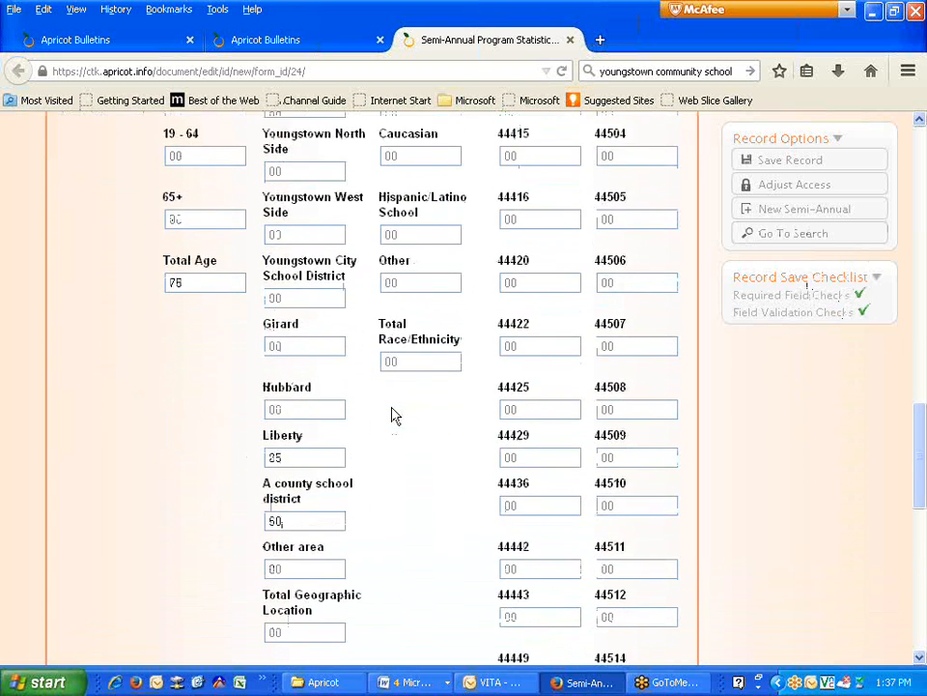
scroll(392, 410, "down", 2)
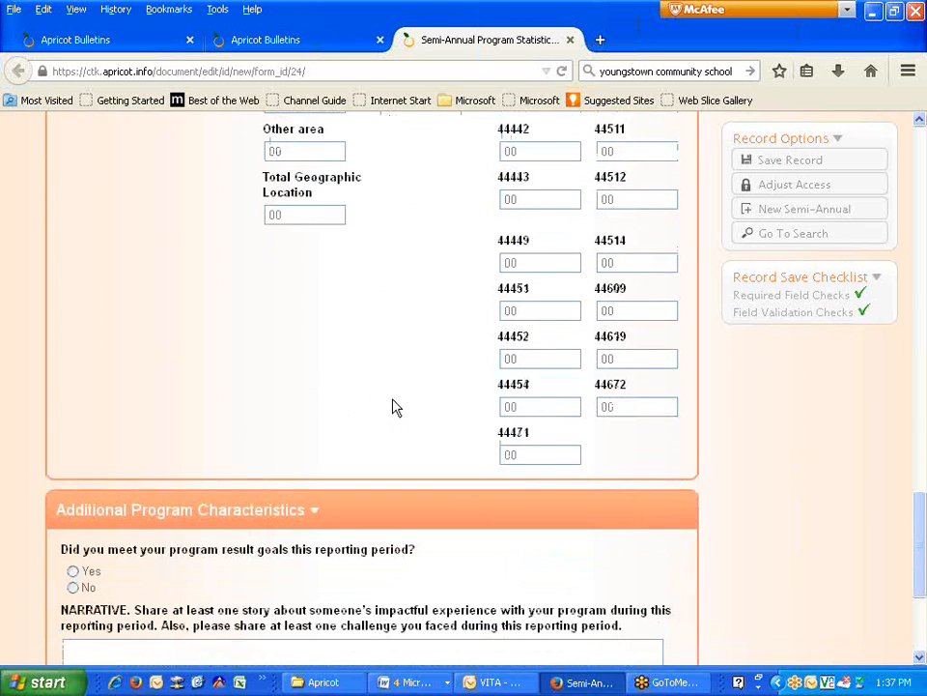
scroll(327, 324, "up", 10)
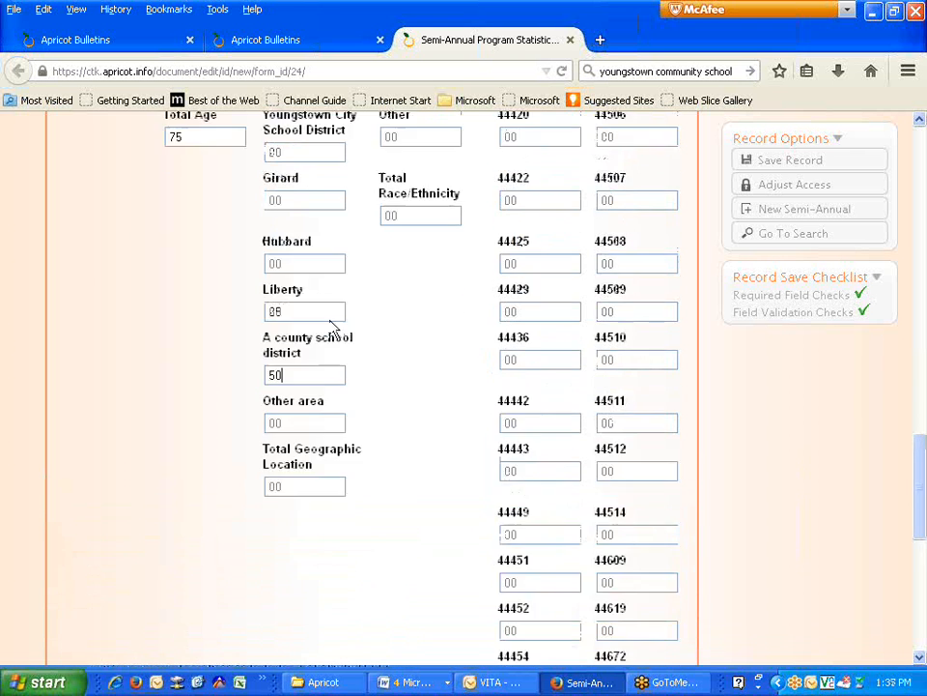
scroll(331, 329, "up", 4)
scroll(329, 329, "up", 1)
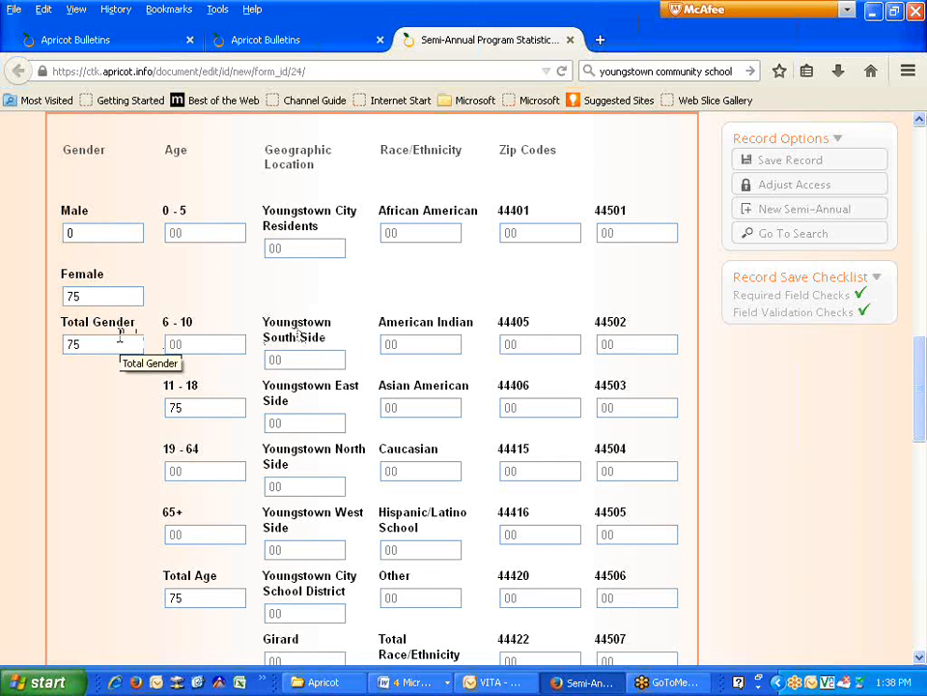
scroll(177, 333, "up", 8)
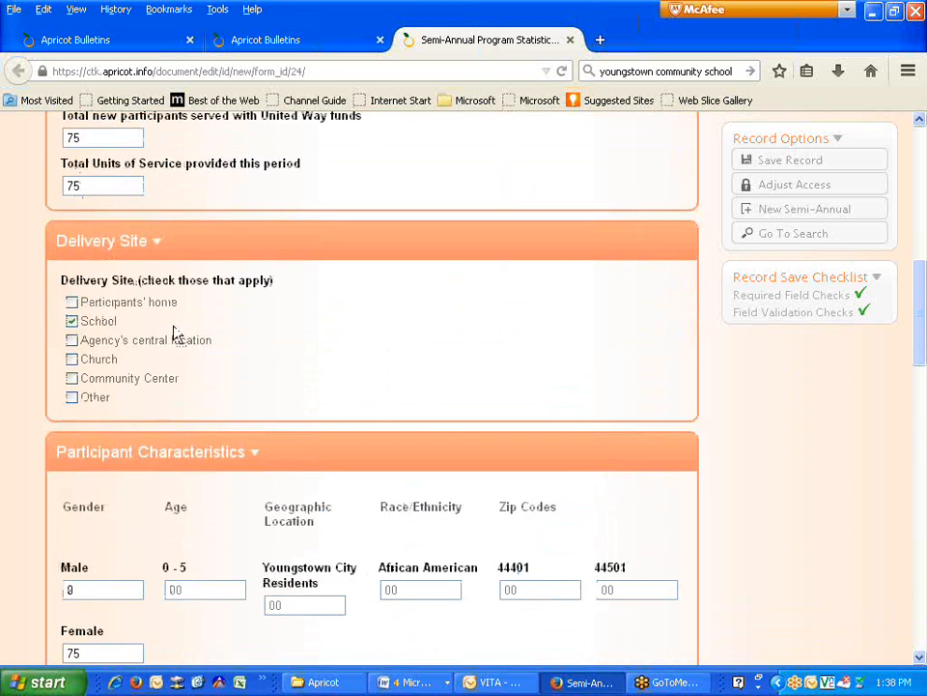
scroll(175, 334, "up", 2)
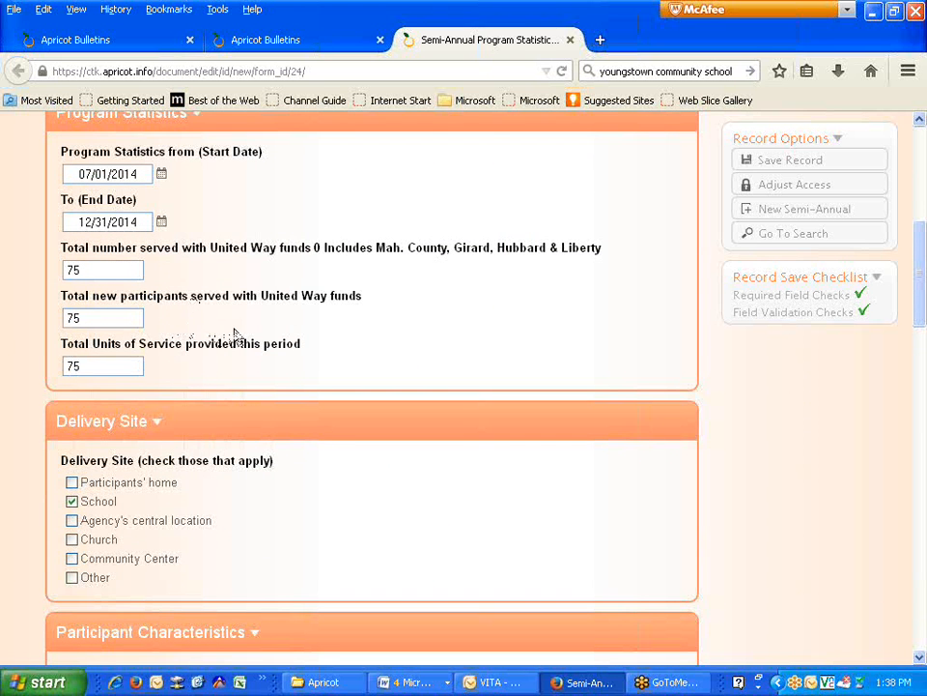
left_click(112, 367)
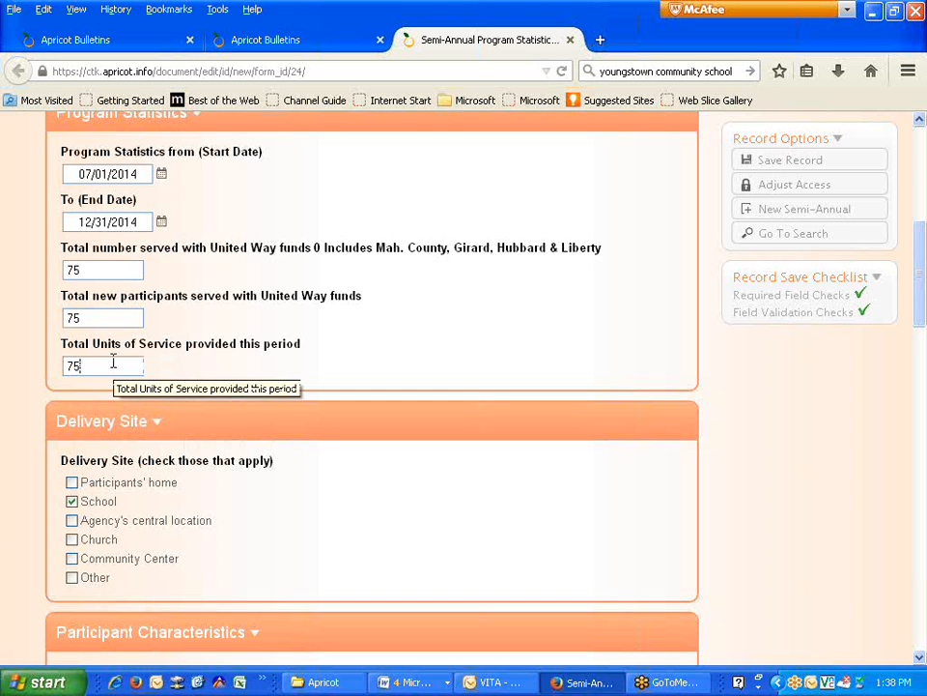
left_click(112, 270)
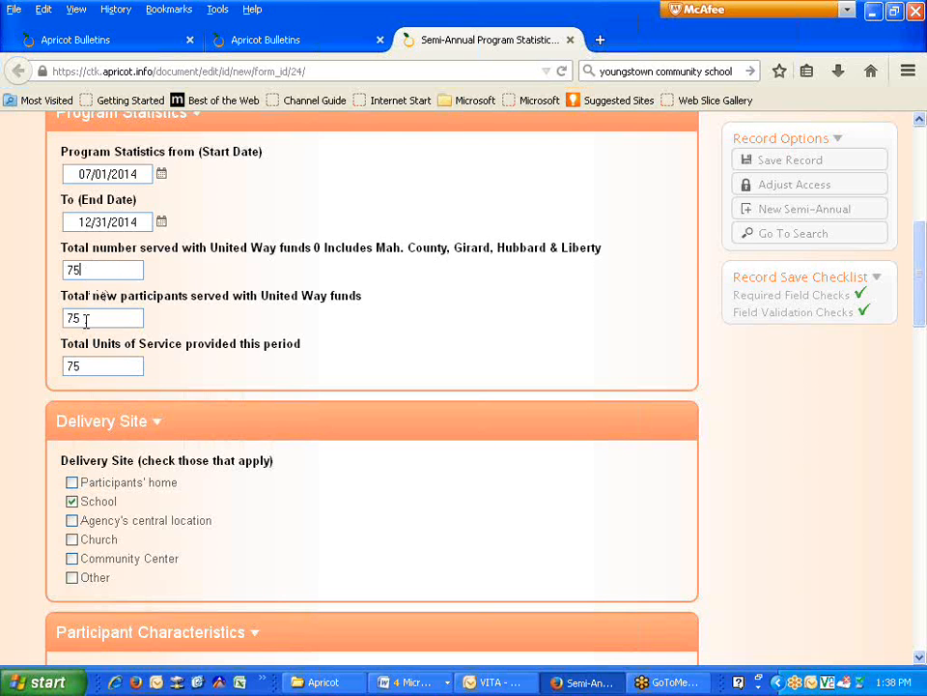
left_click_drag(77, 365, 48, 367)
left_click(110, 319)
left_click_drag(109, 319, 64, 319)
- Mark Yes for meeting program result goals, then save the statistics report record
scroll(206, 349, "down", 2)
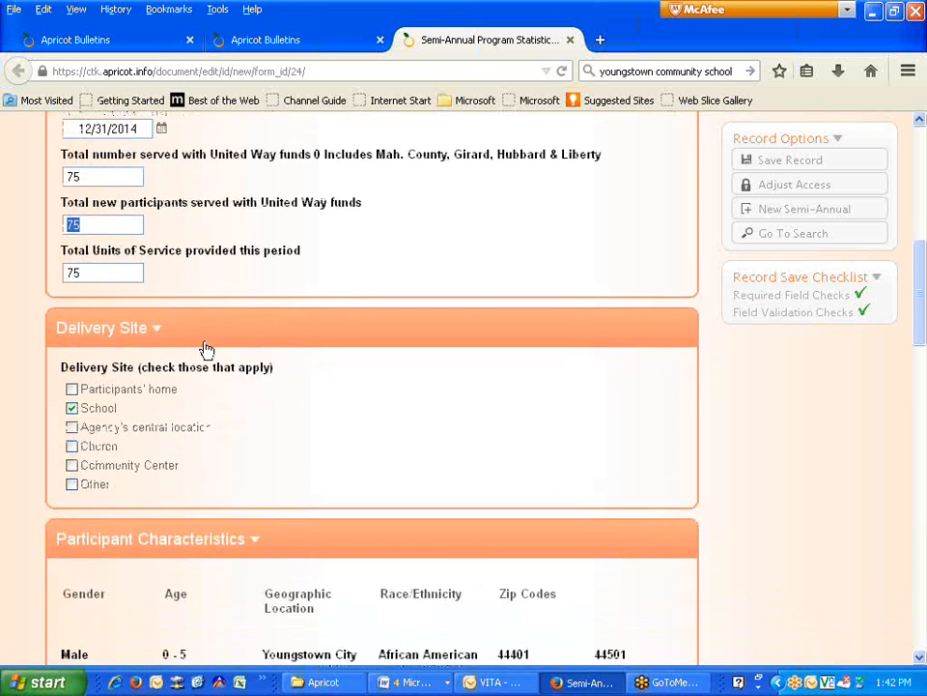
scroll(207, 347, "down", 3)
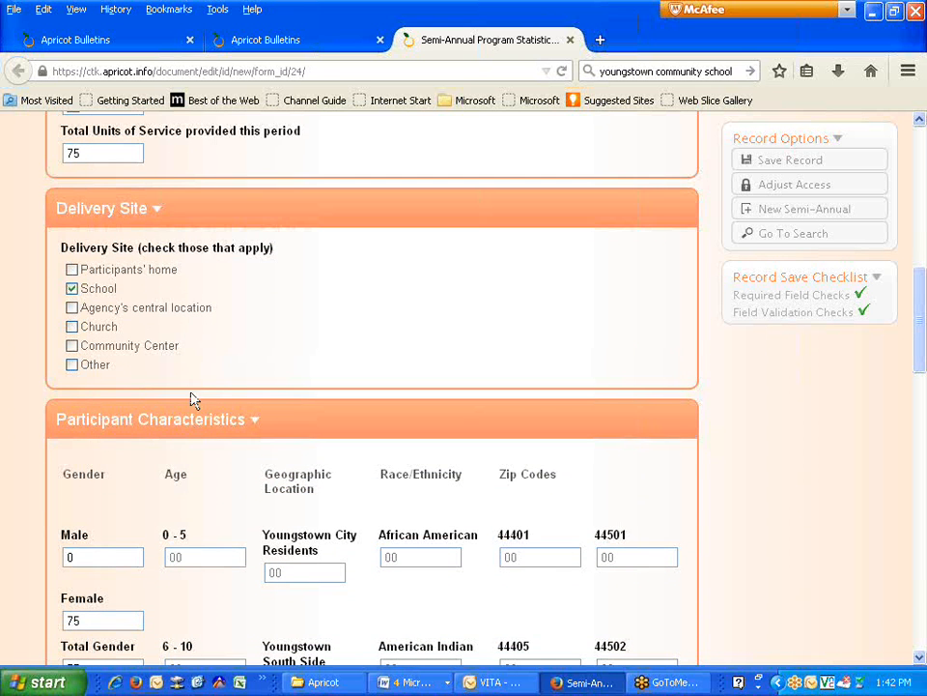
scroll(207, 310, "down", 2)
scroll(205, 309, "down", 20)
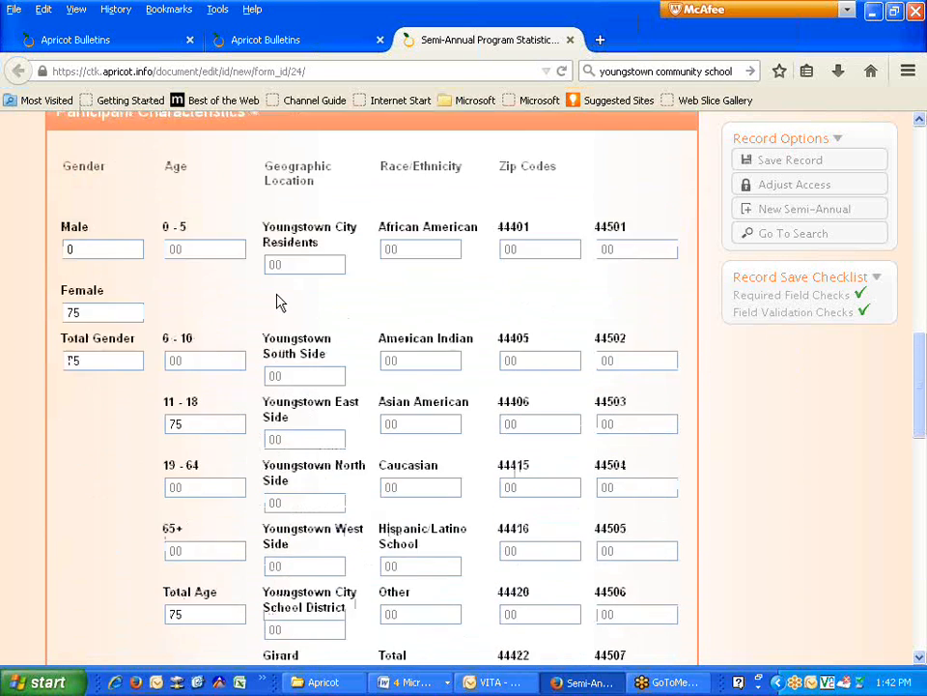
scroll(519, 332, "up", 5)
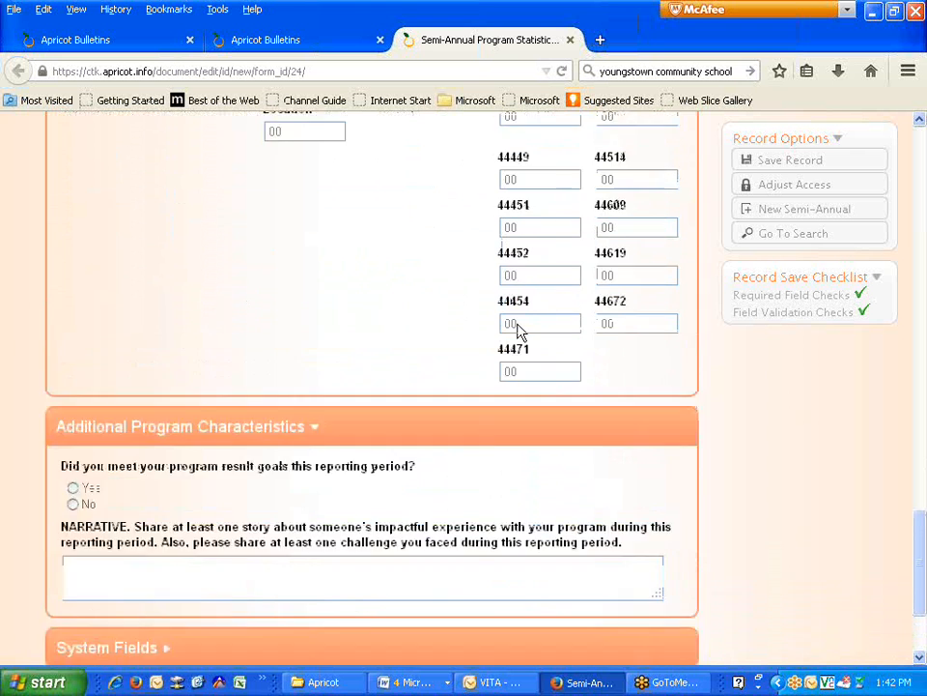
scroll(539, 350, "down", 1)
scroll(538, 350, "down", 5)
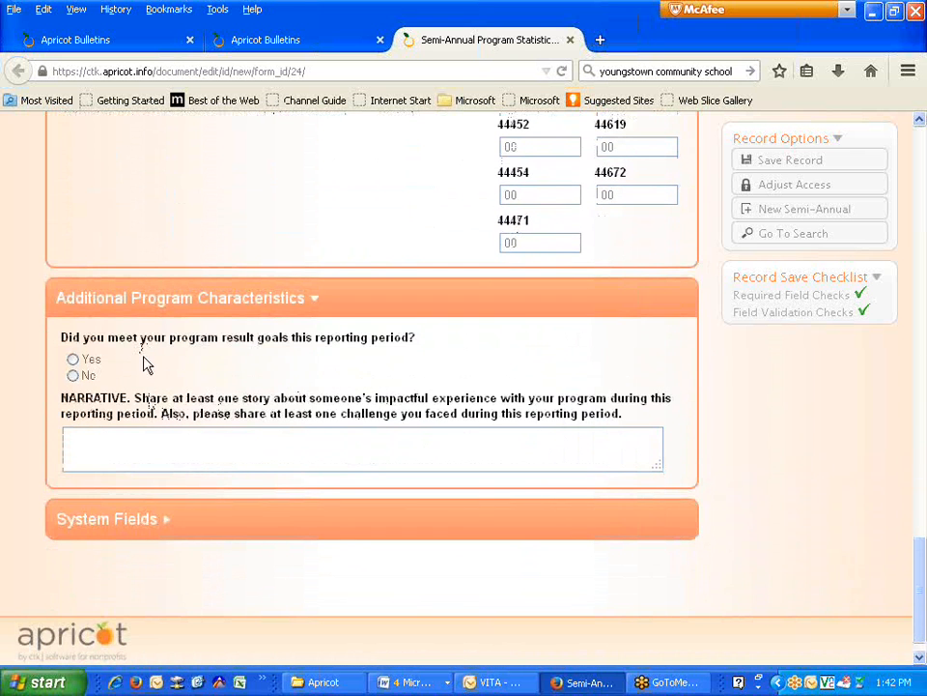
left_click(74, 359)
left_click(184, 438)
scroll(677, 290, "up", 5)
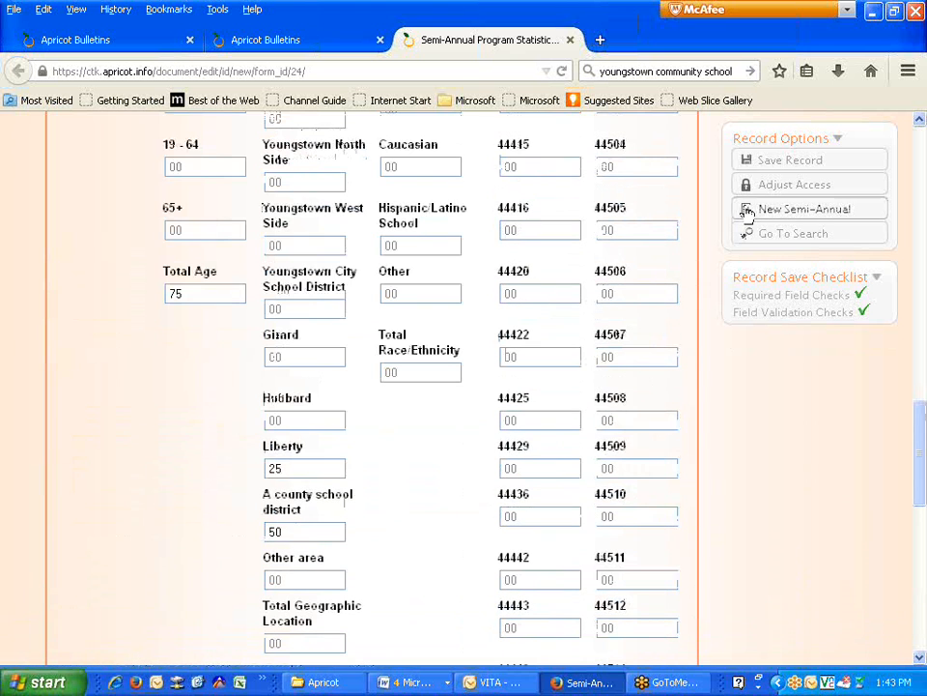
left_click(776, 163)
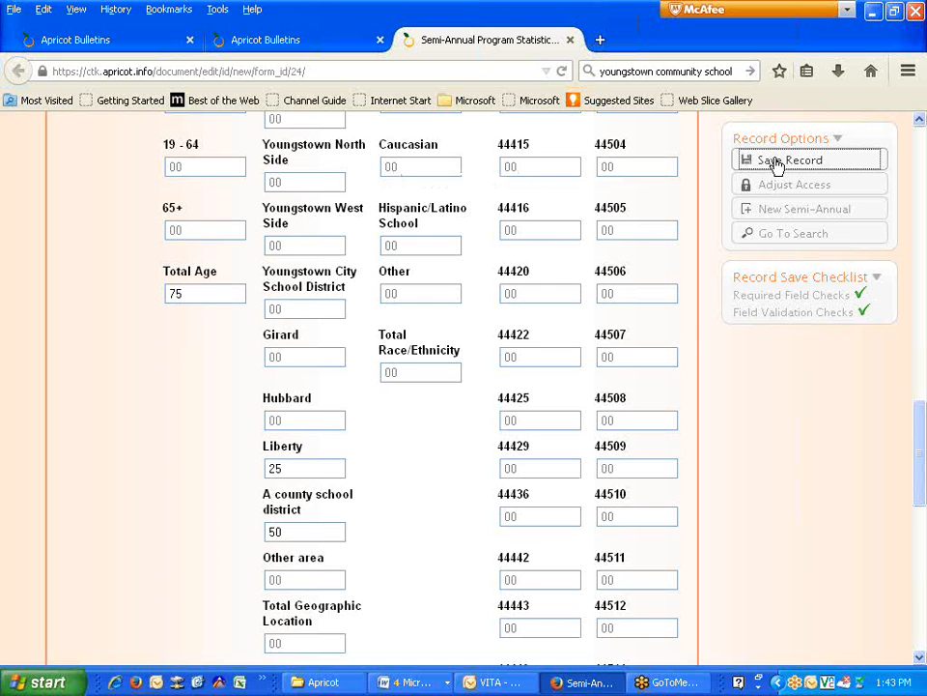
- Open the United Way of the Valley document folder holding the saved report, and expand then collapse its Quick View Information
left_click(469, 230)
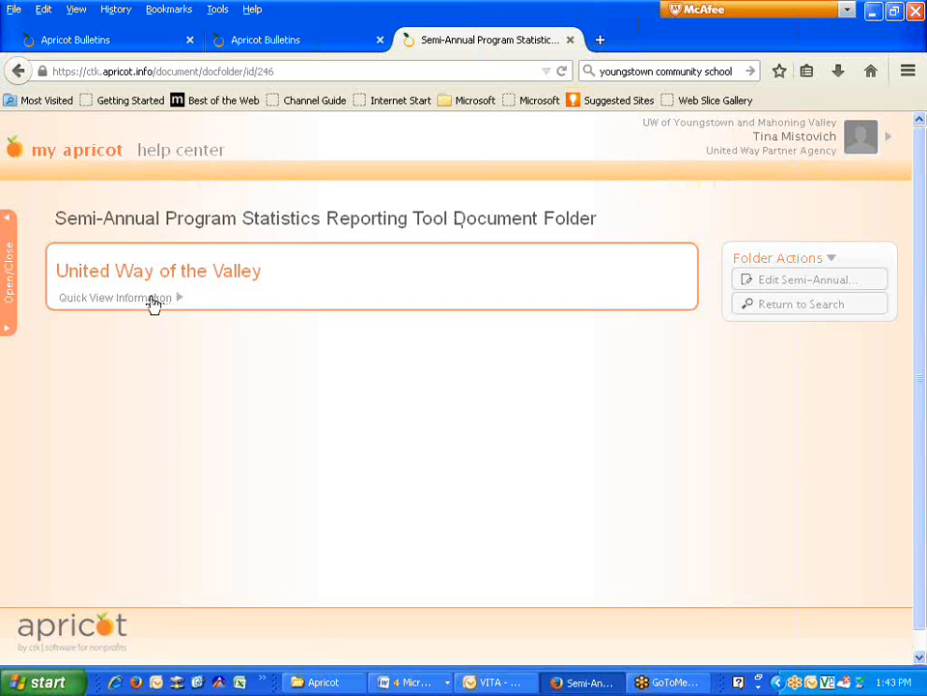
left_click(152, 302)
left_click(152, 301)
- From the Bulletins page, open the Semi-Annual Program Statistics Reporting Tool search listing its 2 records
left_click(58, 161)
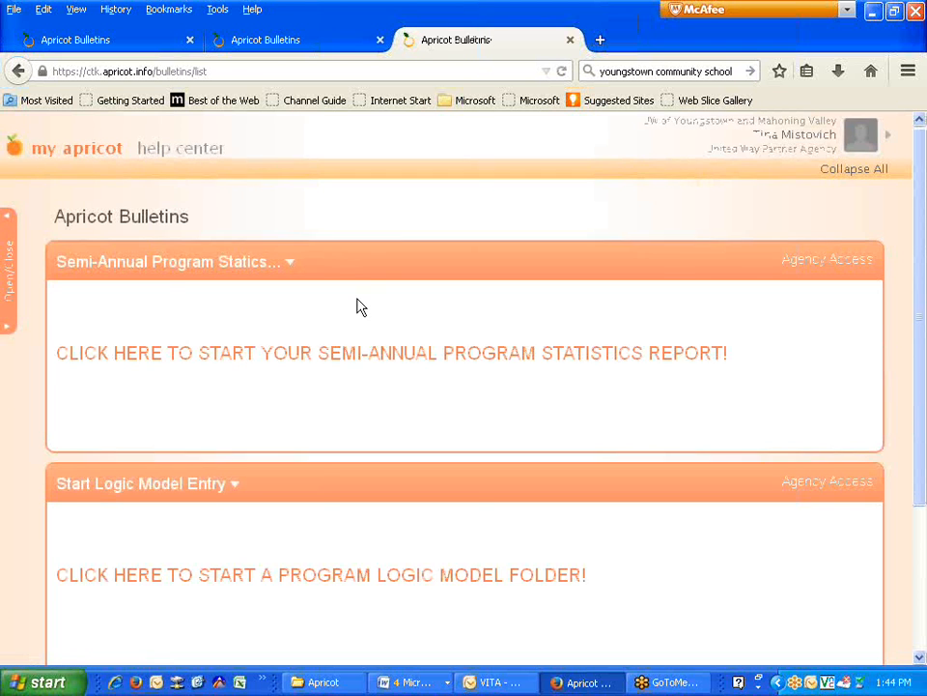
scroll(357, 306, "down", 1)
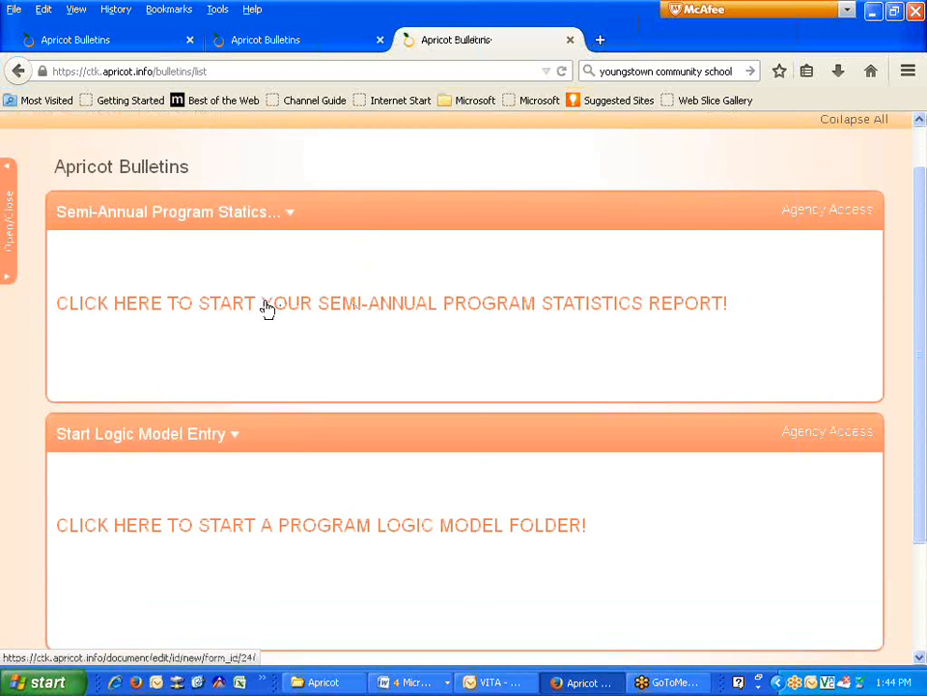
left_click(12, 232)
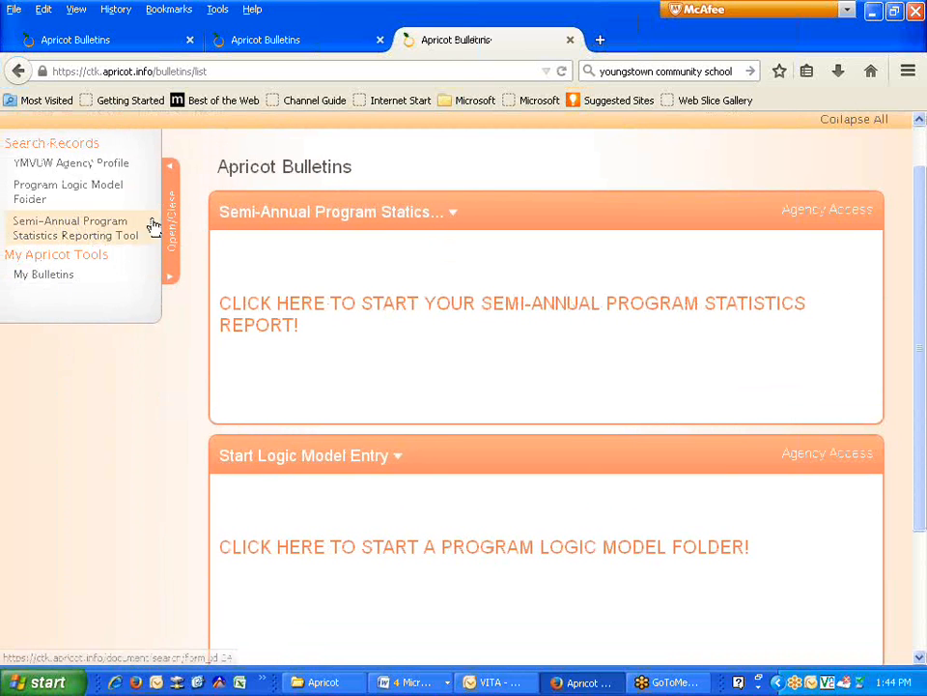
left_click(35, 242)
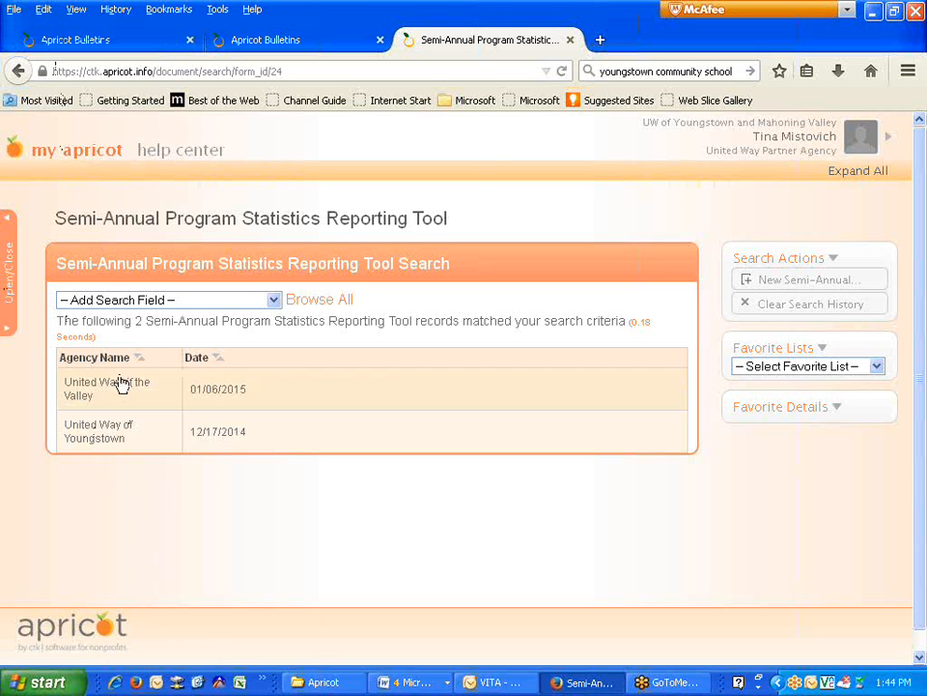
left_click(109, 394)
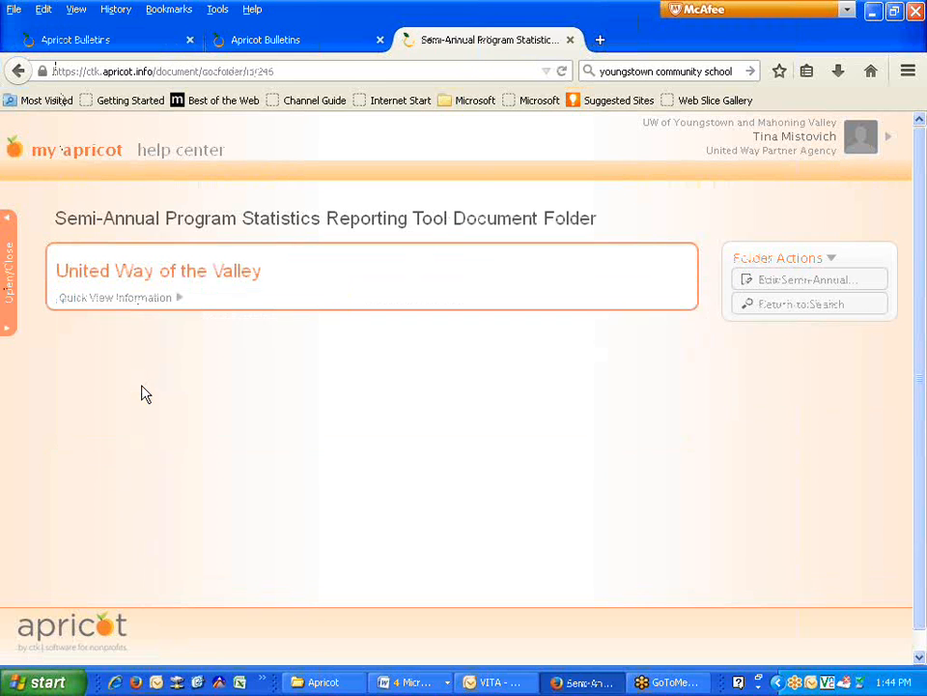
left_click(805, 284)
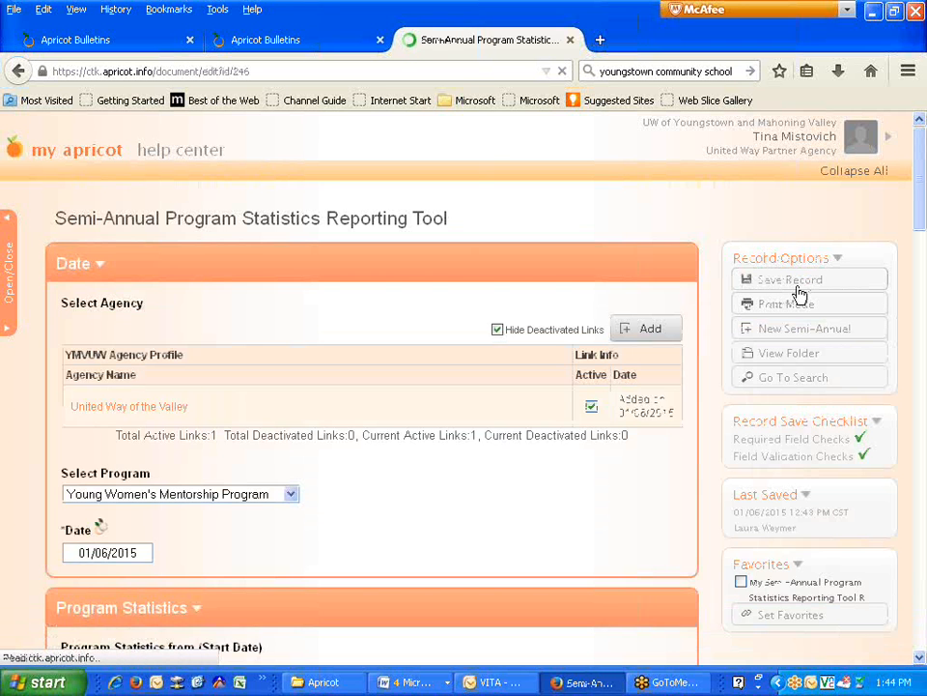
scroll(412, 503, "down", 10)
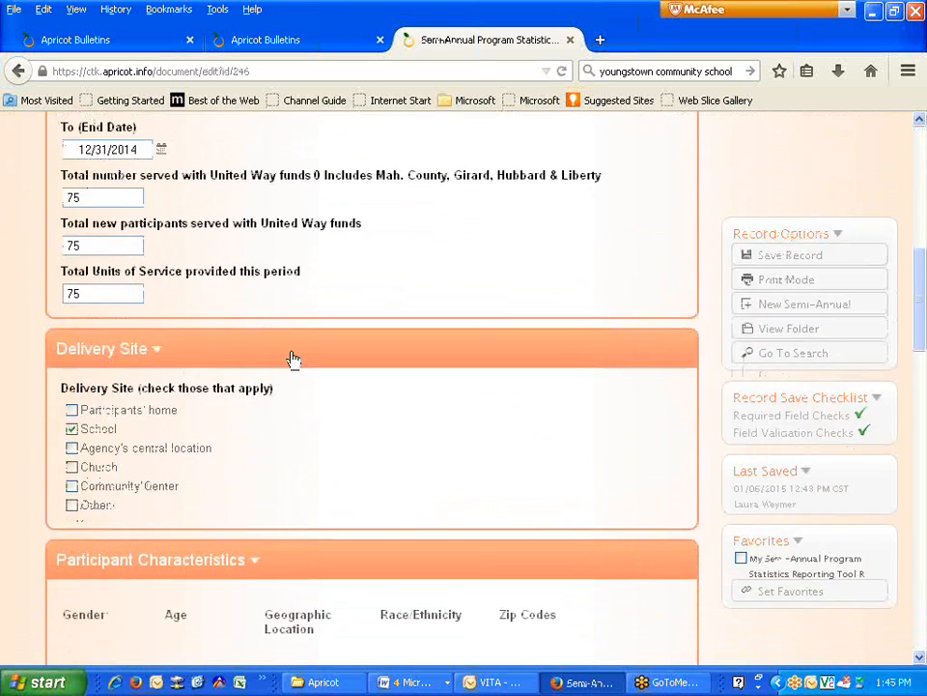
scroll(239, 356, "up", 10)
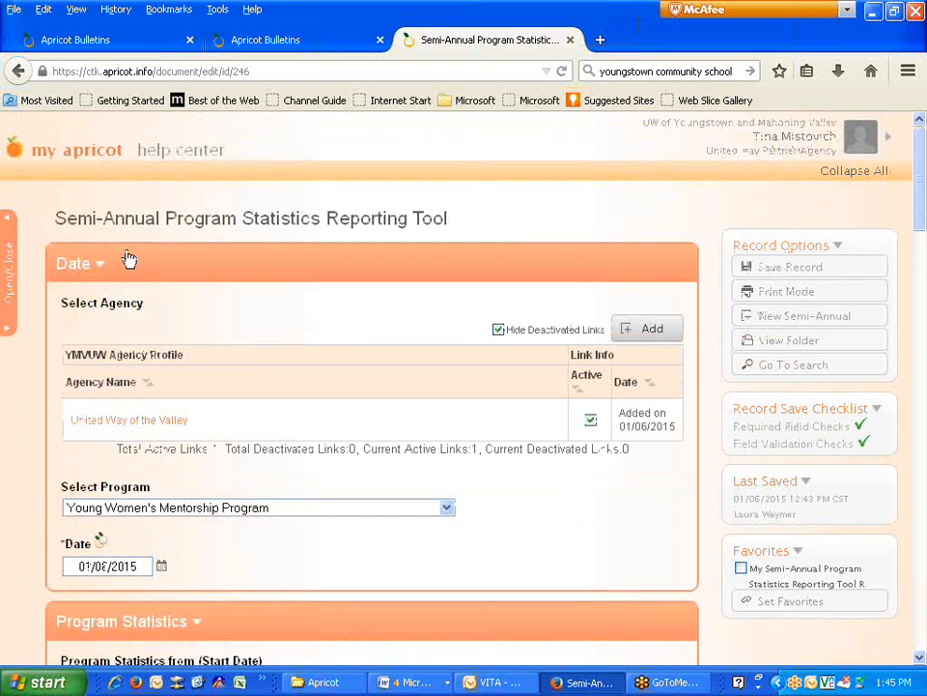
left_click(5, 268)
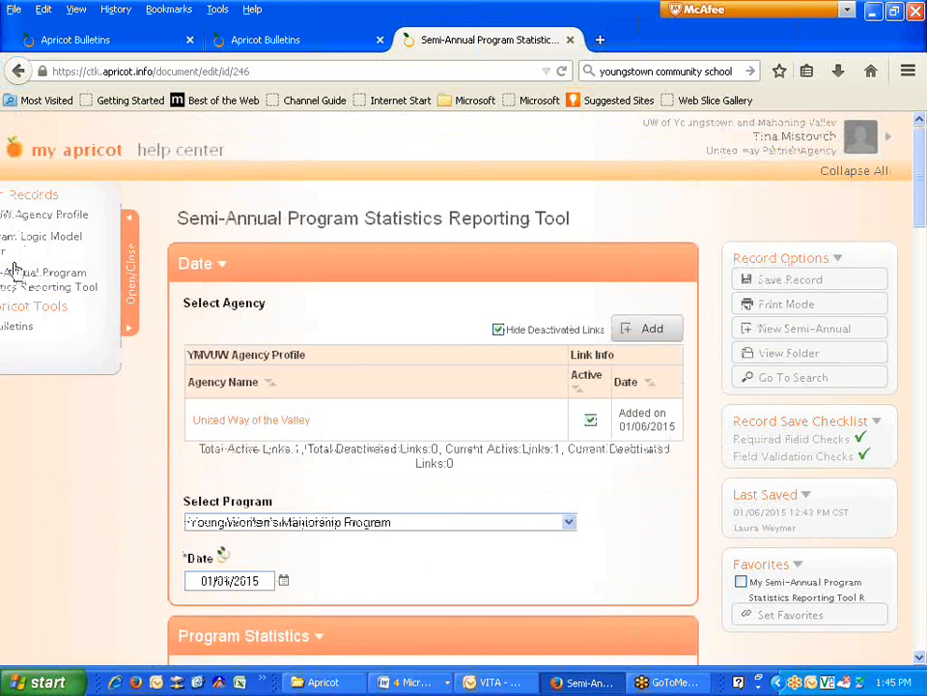
left_click(70, 289)
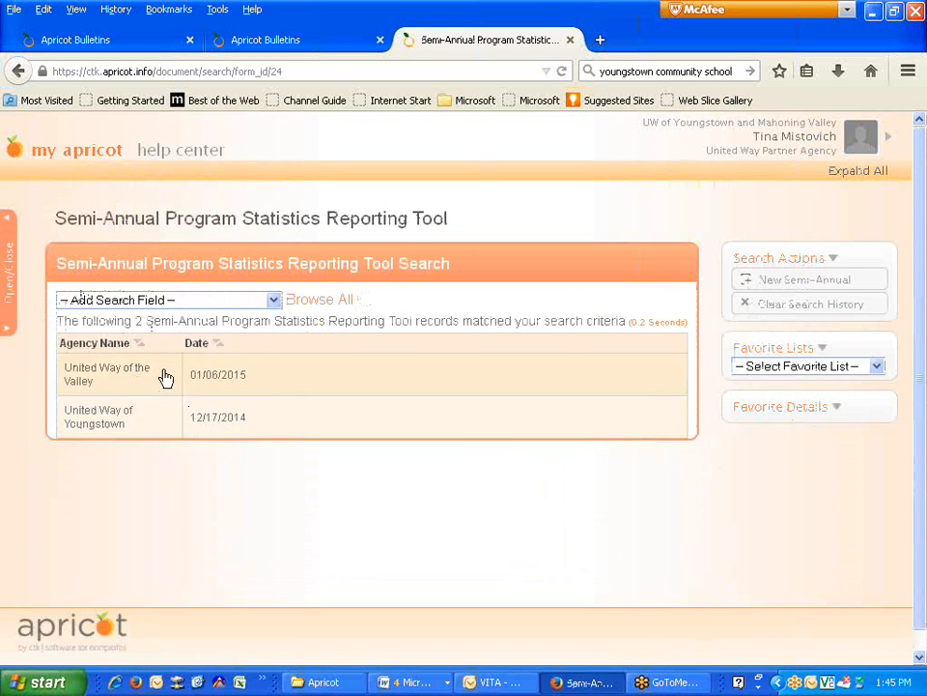
- Create a New Semi-Annual report form and check the Select Program list without choosing a program
left_click(791, 283)
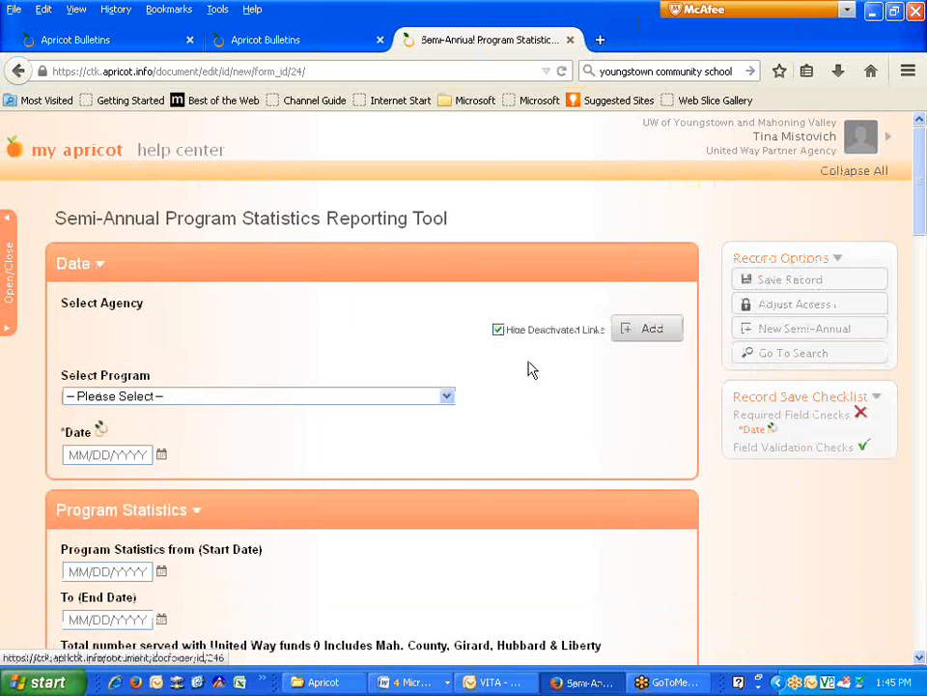
scroll(300, 353, "down", 1)
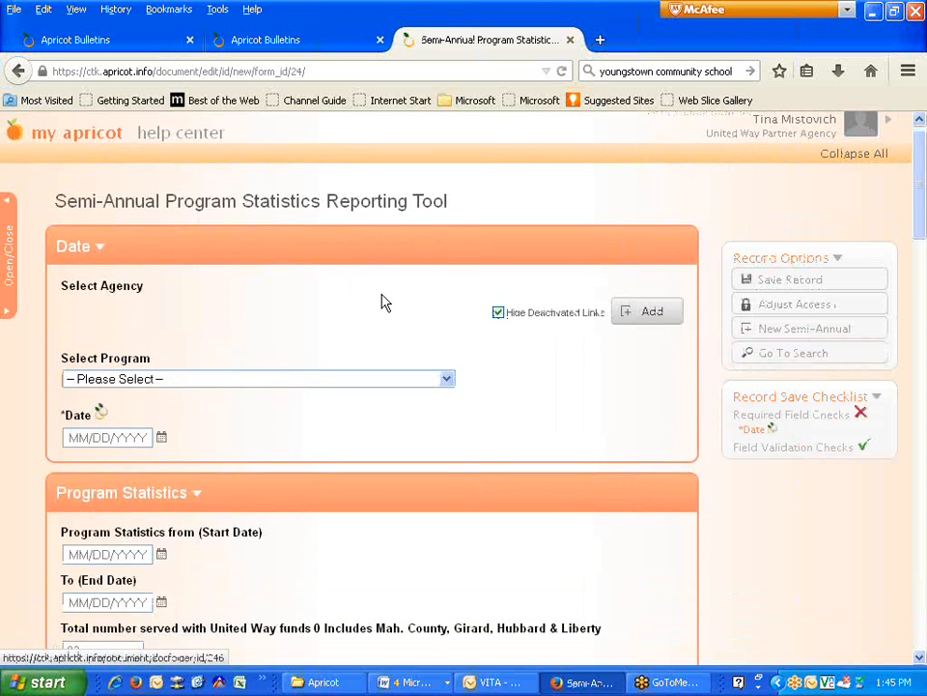
scroll(232, 491, "down", 5)
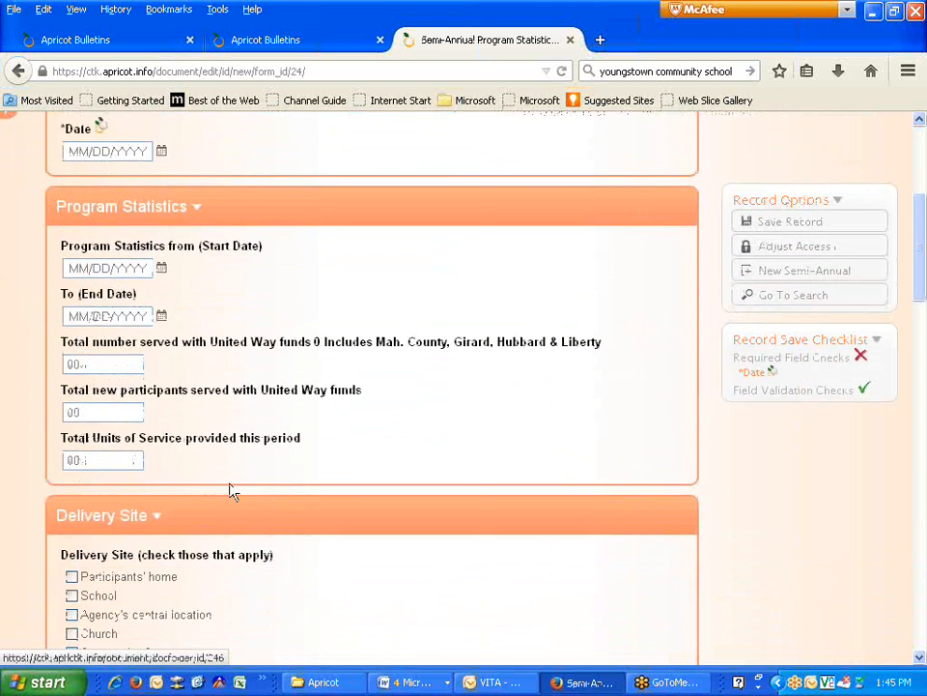
scroll(231, 490, "up", 6)
left_click(250, 398)
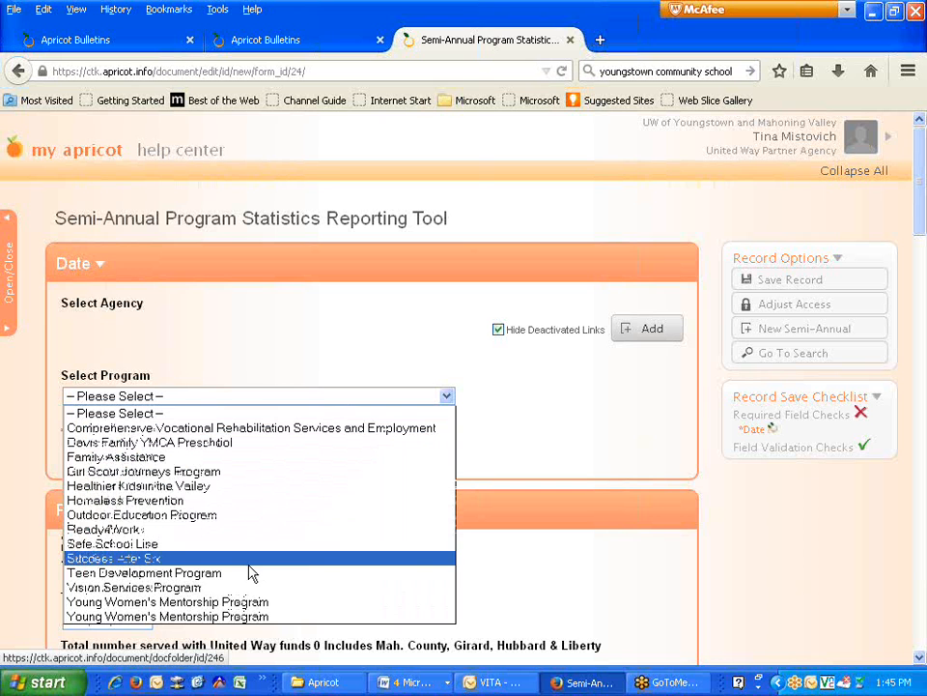
left_click(299, 321)
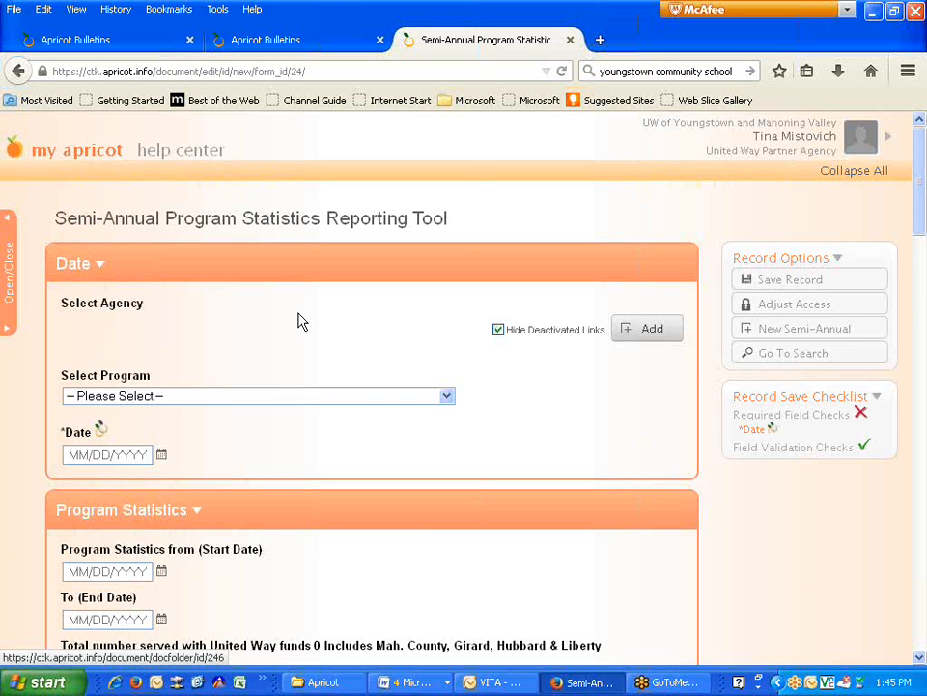
- Leave the blank form for the Apricot Bulletins home page using the my apricot logo
left_click(67, 152)
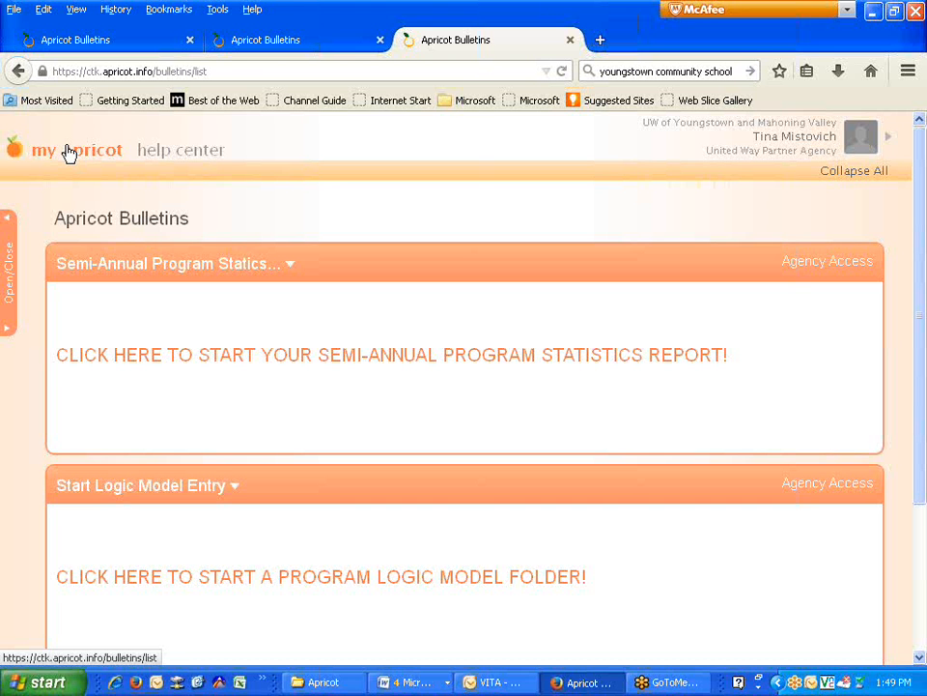
- Load ymwunitedway.org in a new Firefox tab
left_click(600, 40)
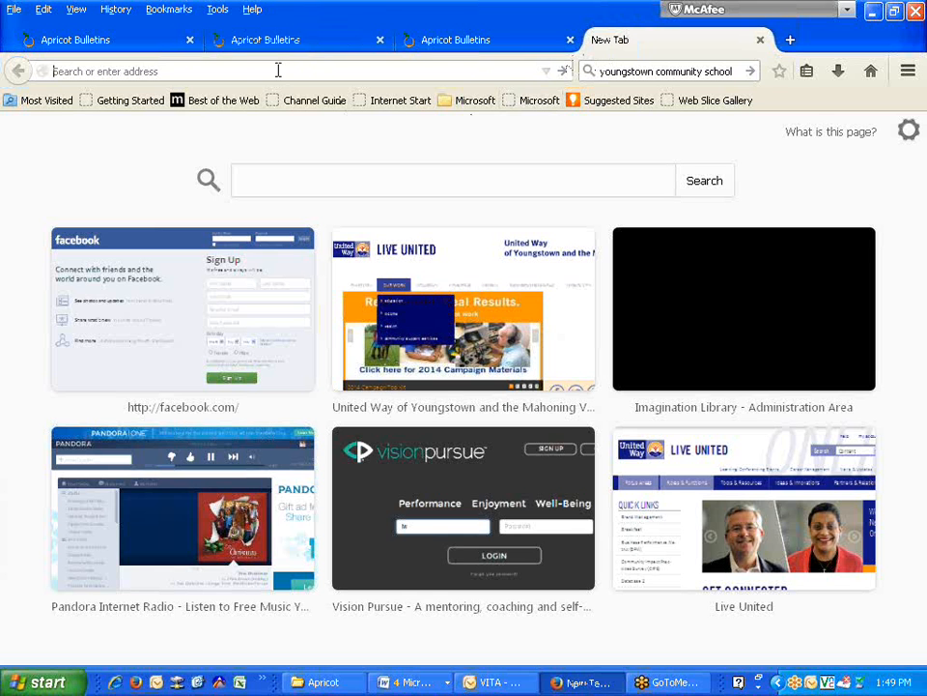
type("ymwunited")
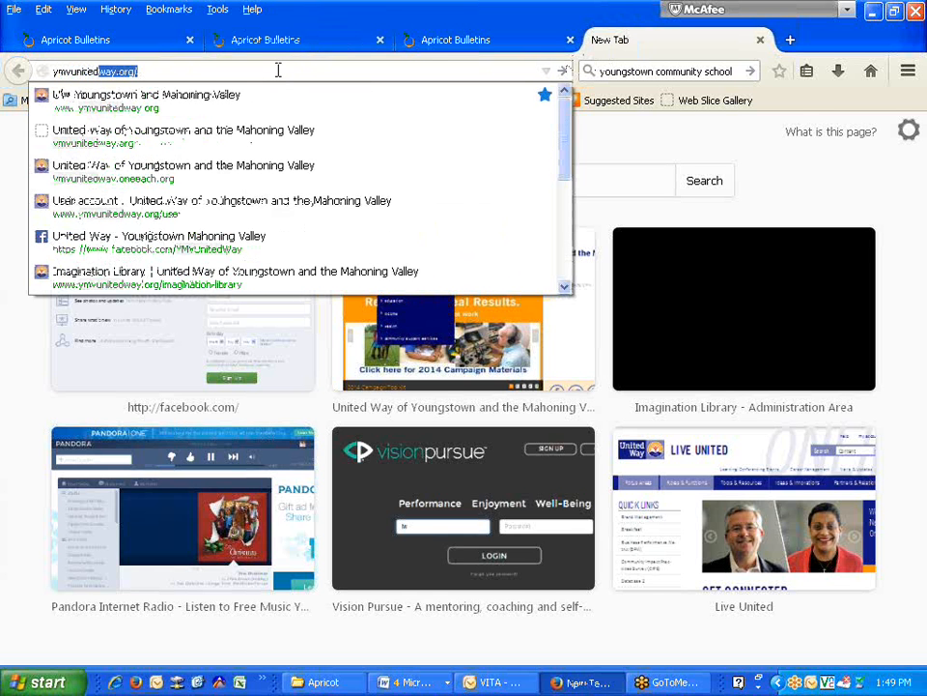
type("way.org")
key("Return")
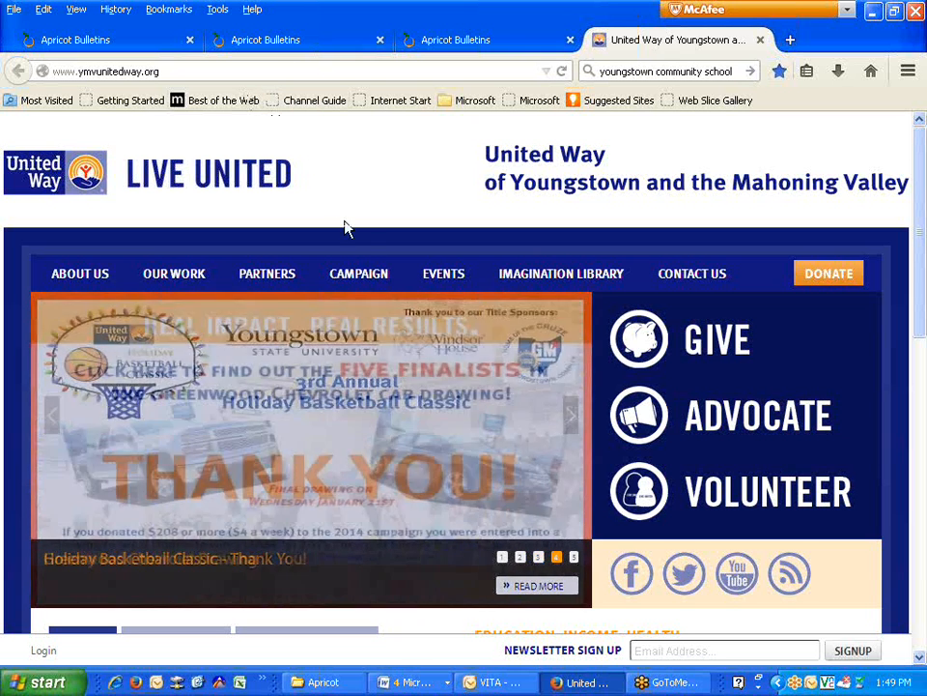
- Go to Partners > Partner Agencies > Partner Agency Documentation
mouse_move(271, 278)
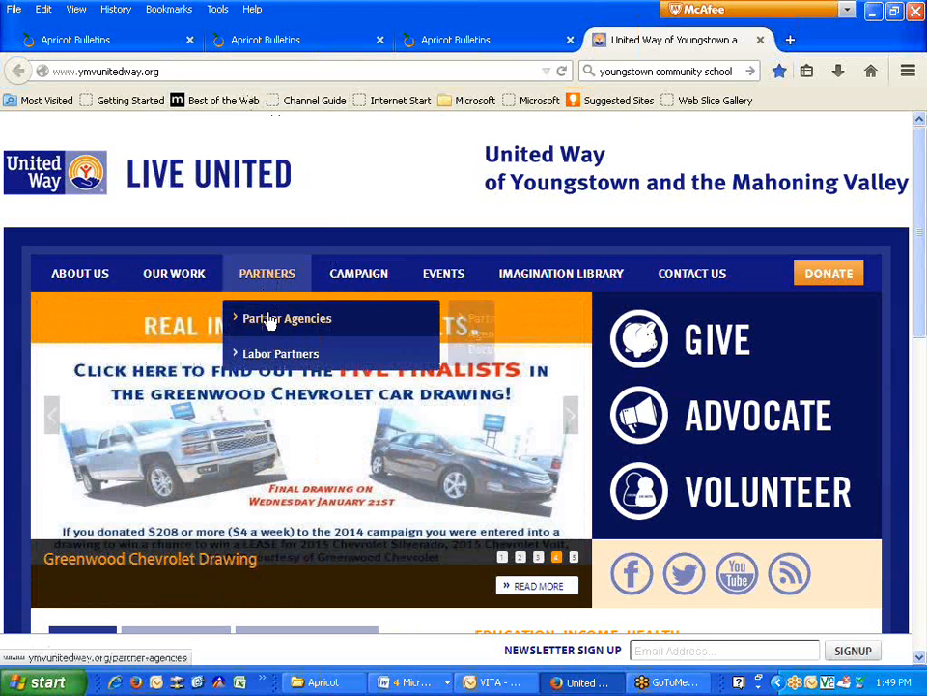
mouse_move(270, 323)
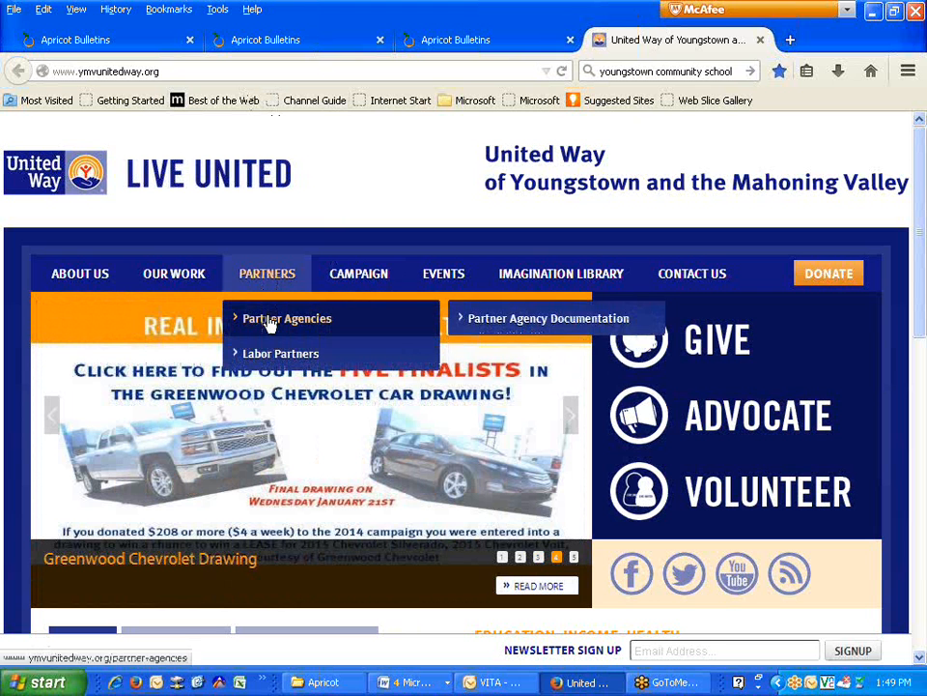
left_click(485, 324)
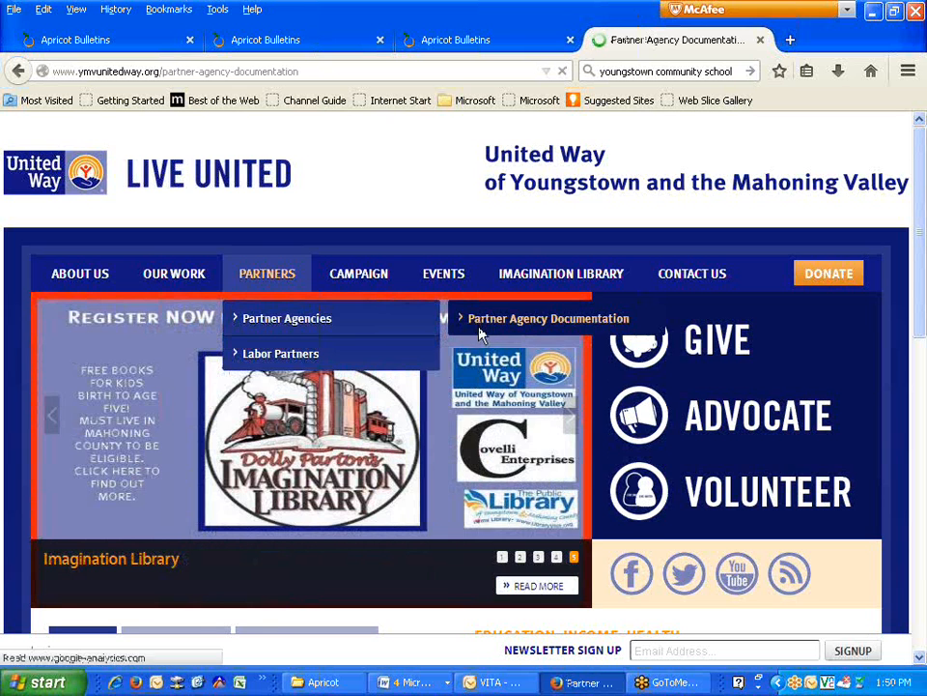
- Open the Counterterrorism Compliance Form in Word, glance through it, then close it
scroll(335, 447, "down", 2)
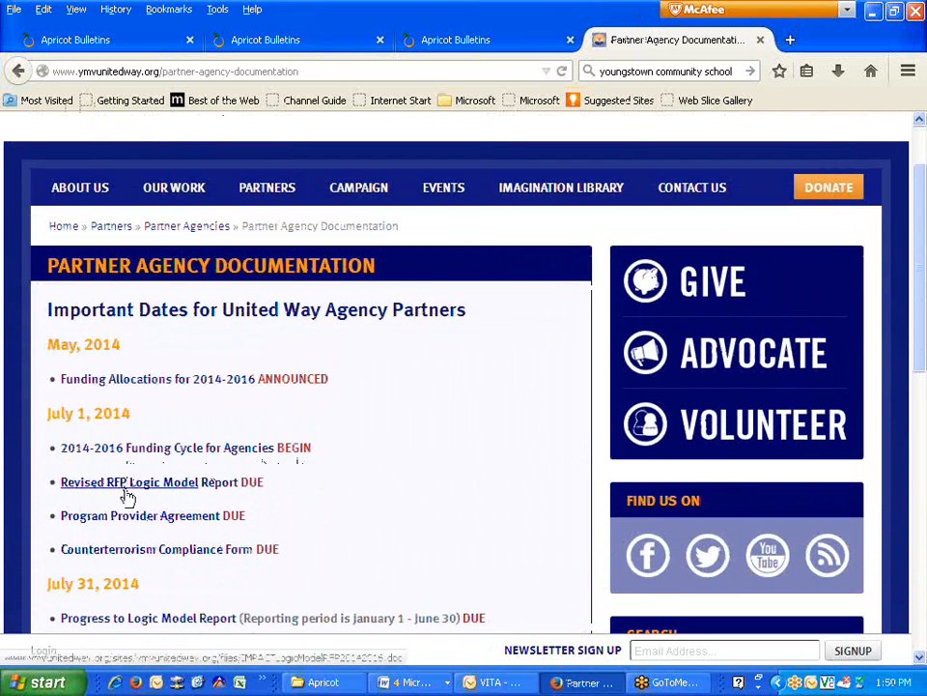
left_click(118, 549)
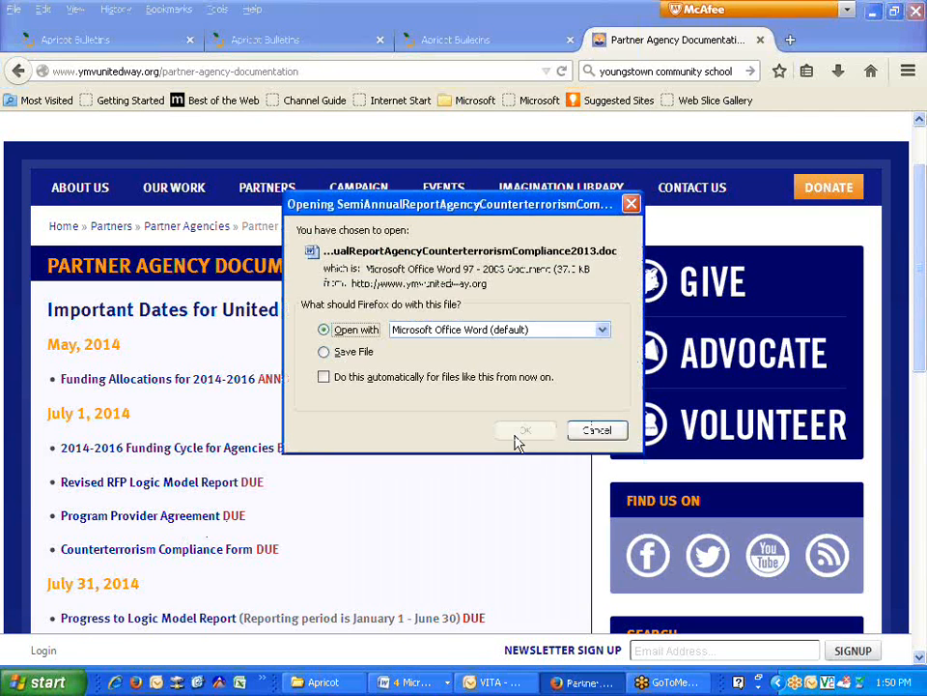
left_click(529, 433)
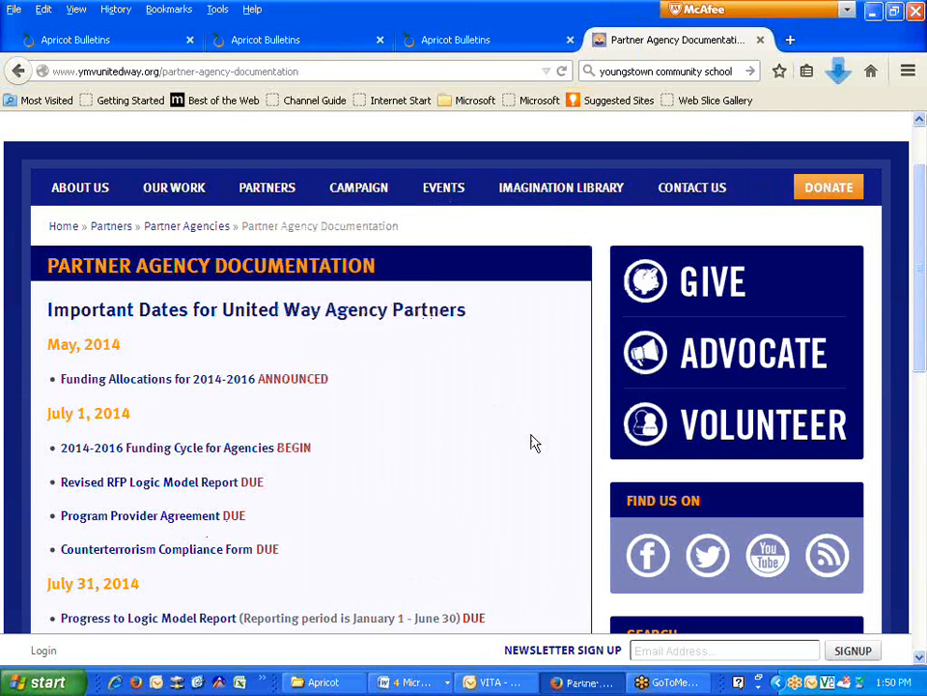
scroll(531, 434, "down", 10)
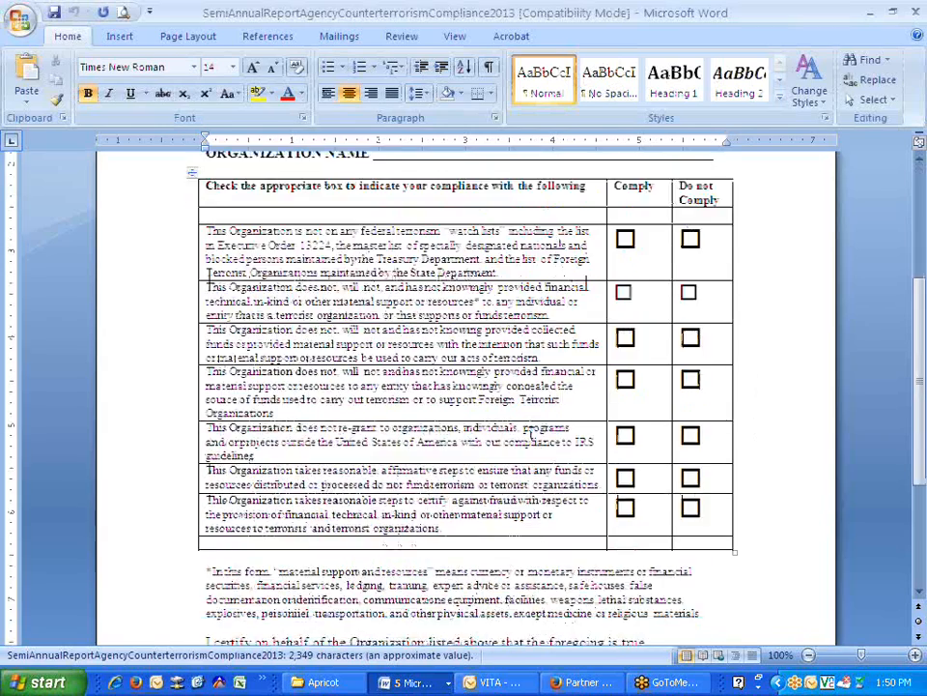
scroll(530, 433, "up", 10)
left_click(917, 11)
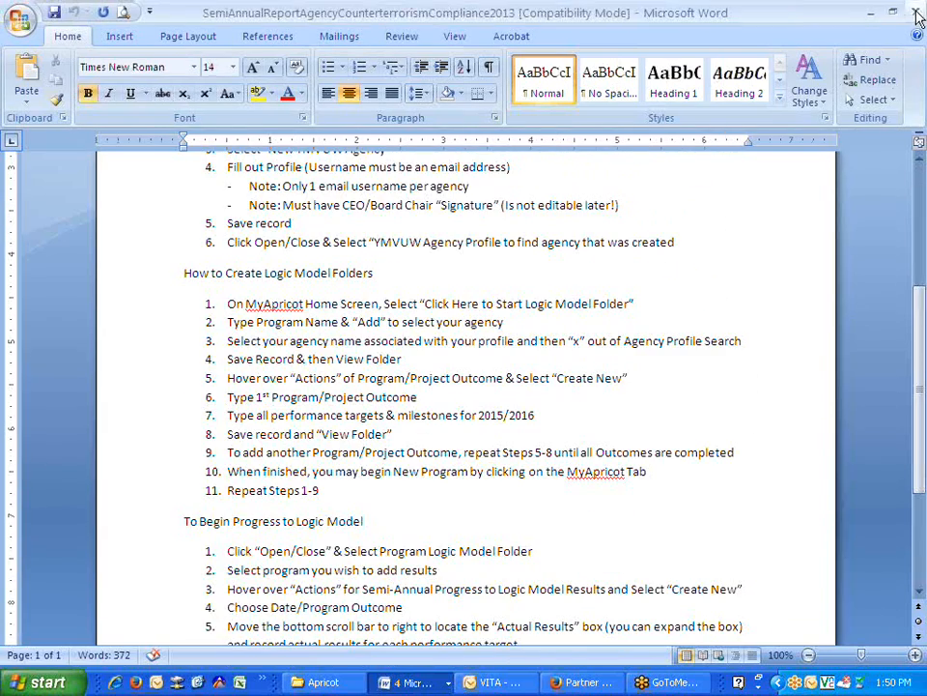
left_click(584, 682)
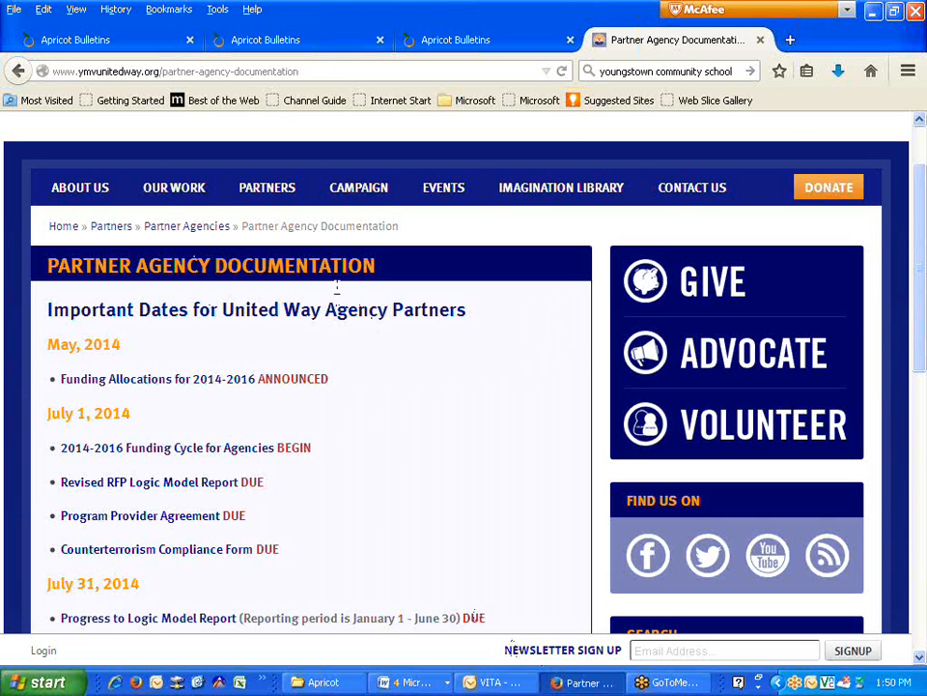
- Back on Partner Agency Documentation, request the Counterterrorism Compliance Form again to get Firefox's Opening prompt
scroll(258, 254, "up", 2)
mouse_move(256, 272)
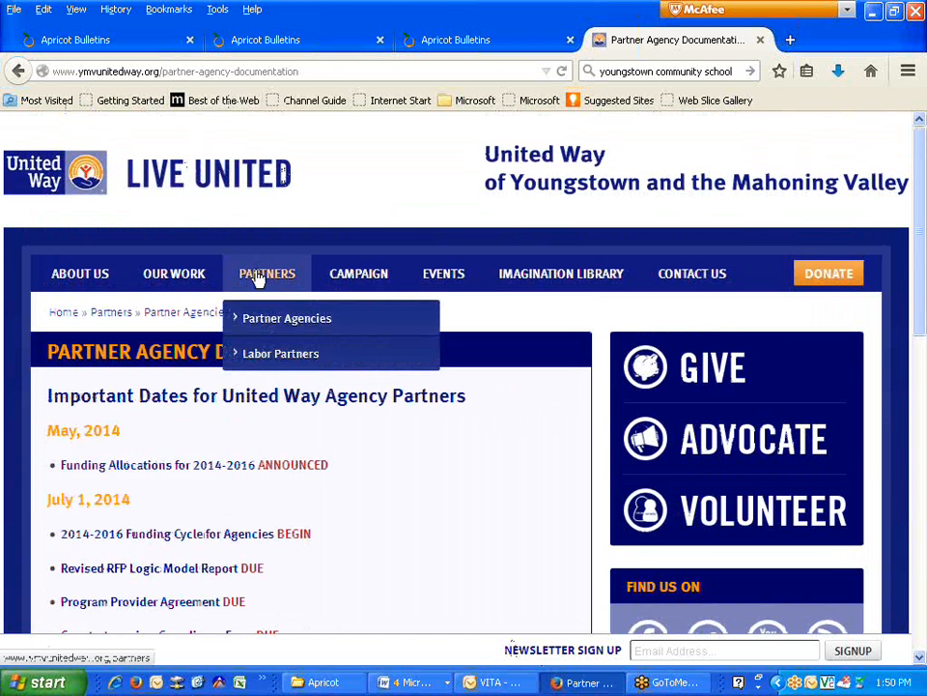
mouse_move(277, 326)
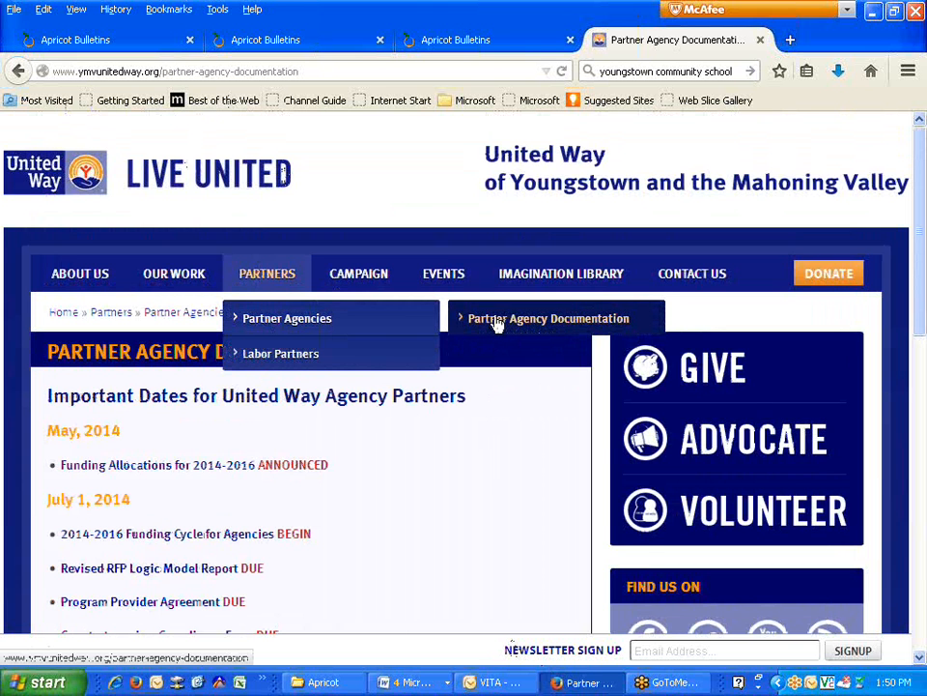
scroll(141, 440, "down", 3)
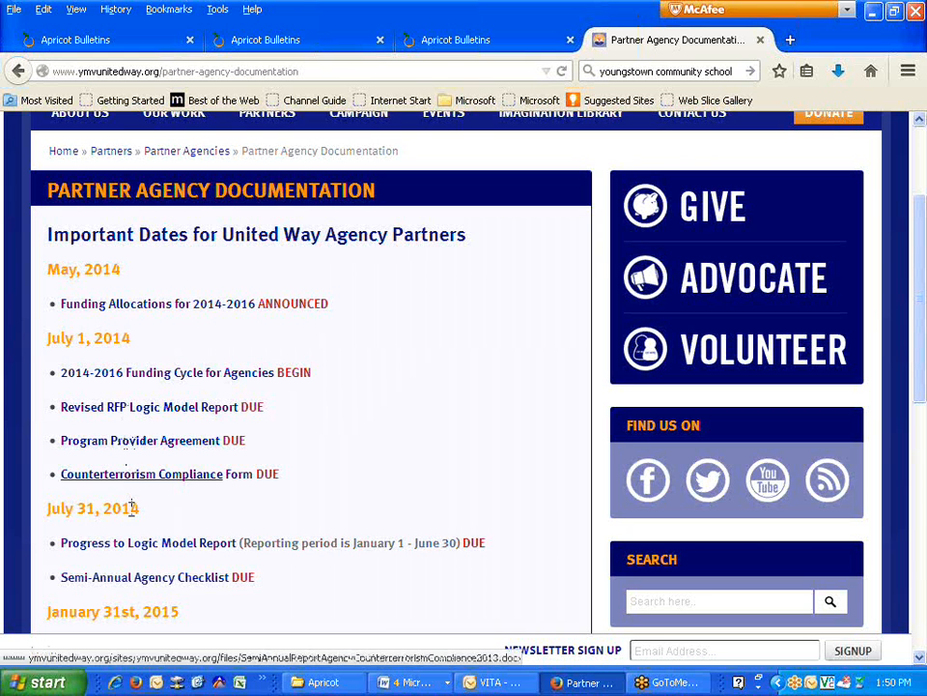
mouse_move(140, 509)
left_mouse_down()
mouse_move(47, 508)
mouse_move(138, 512)
left_mouse_up()
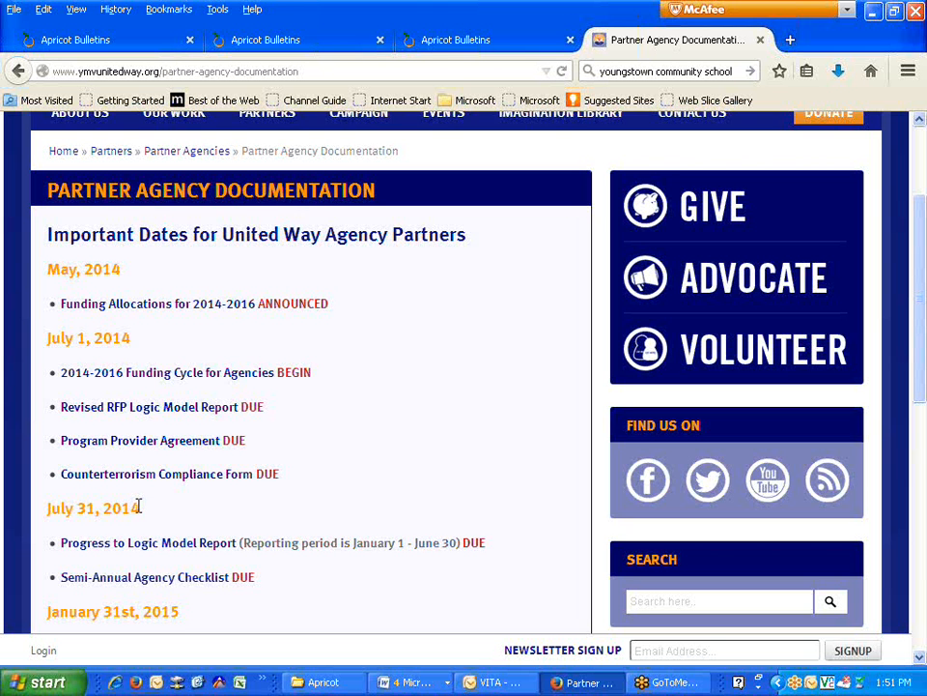
left_click(145, 474)
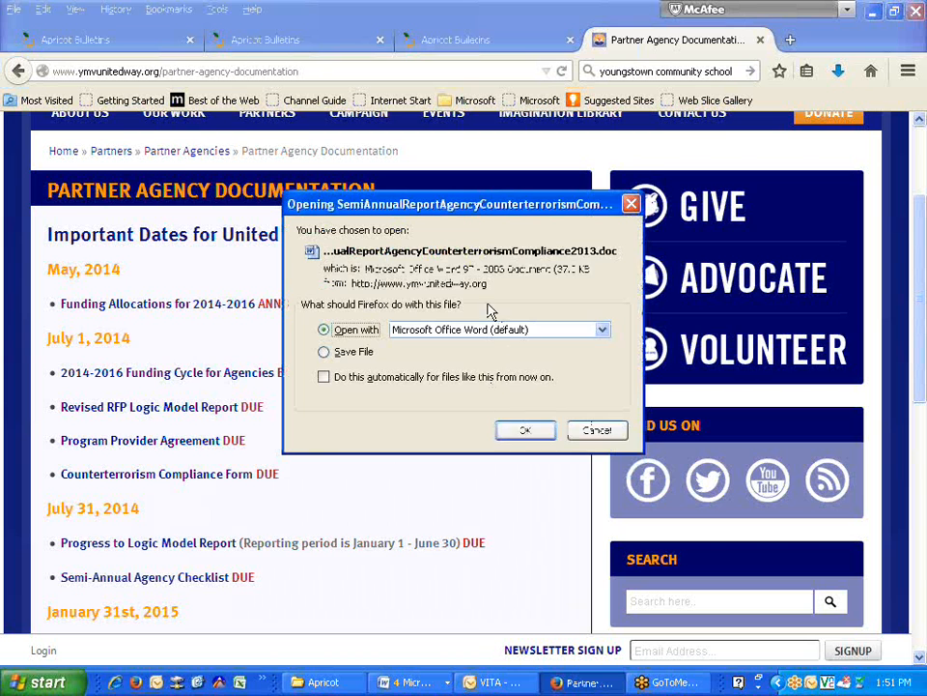
- Open SemiAnnualReportAgencyCounterterrorismCompliance2013 in Word and scroll to the signature lines and back
left_click(504, 431)
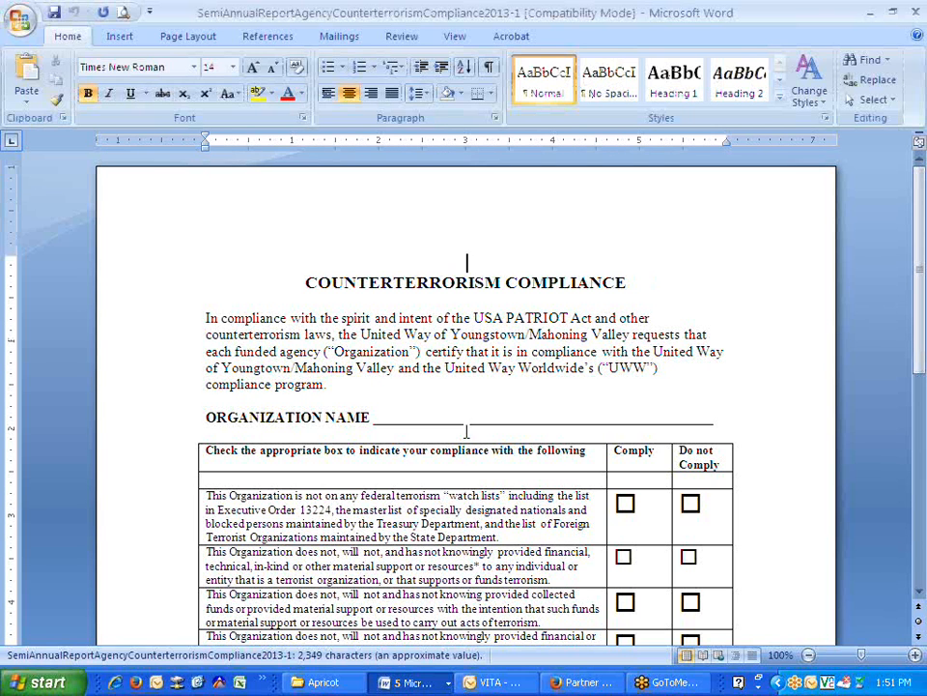
scroll(468, 428, "down", 3)
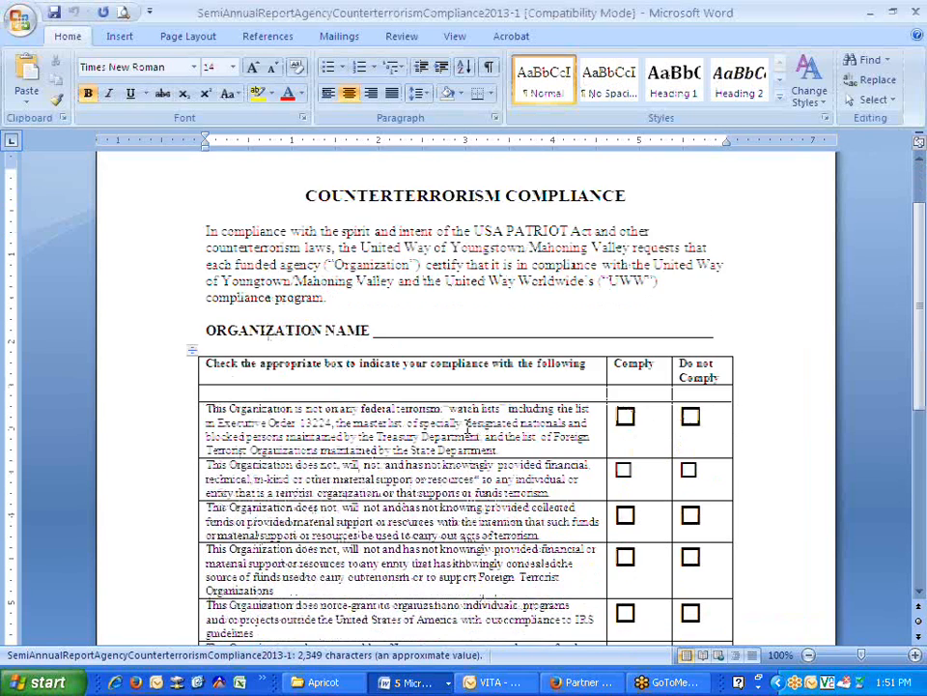
scroll(483, 410, "down", 5)
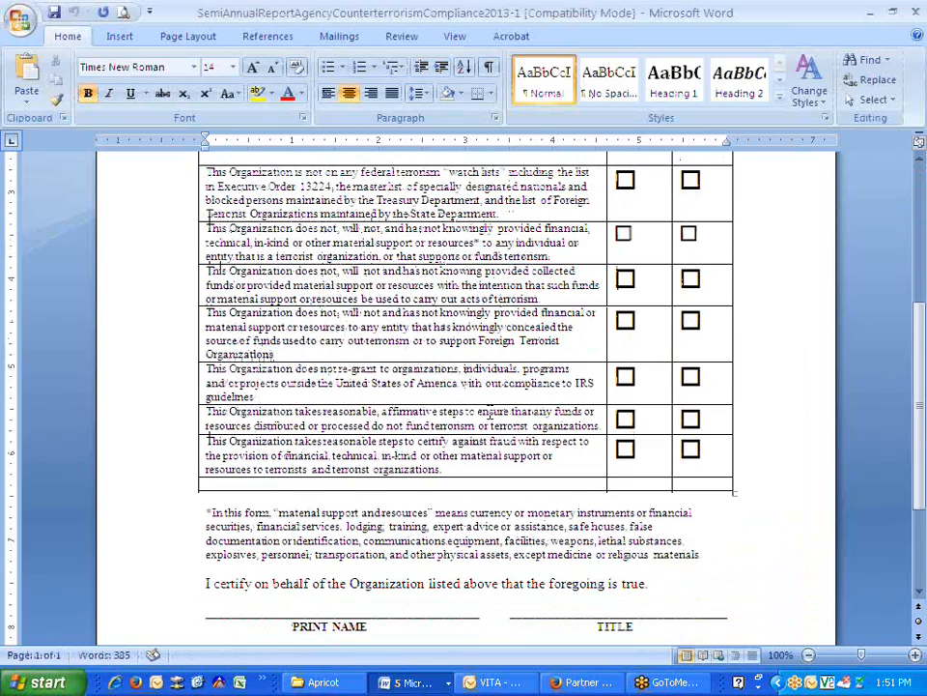
scroll(493, 412, "down", 4)
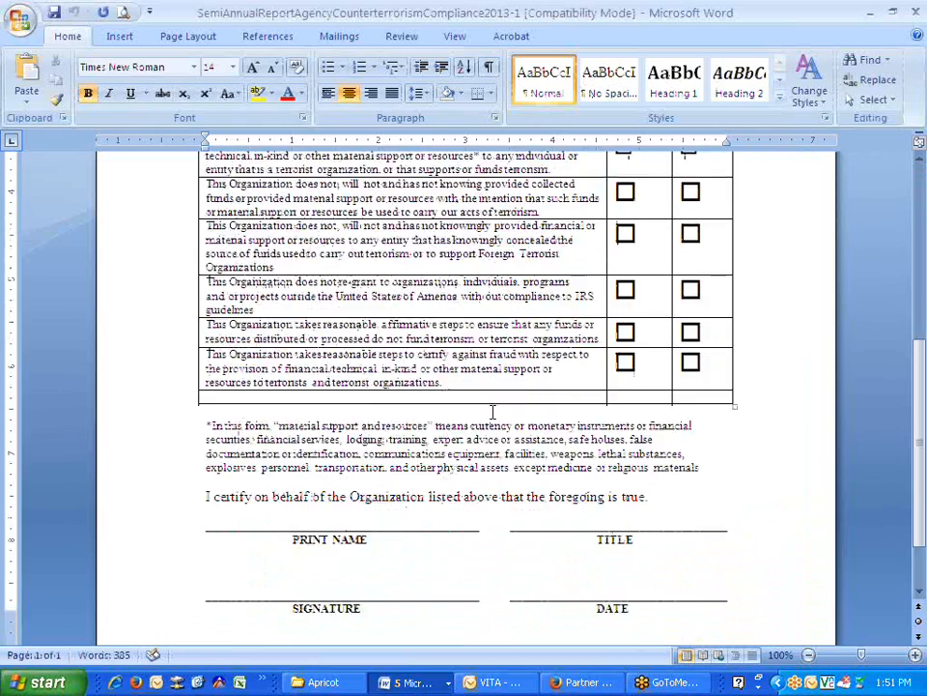
scroll(495, 413, "up", 12)
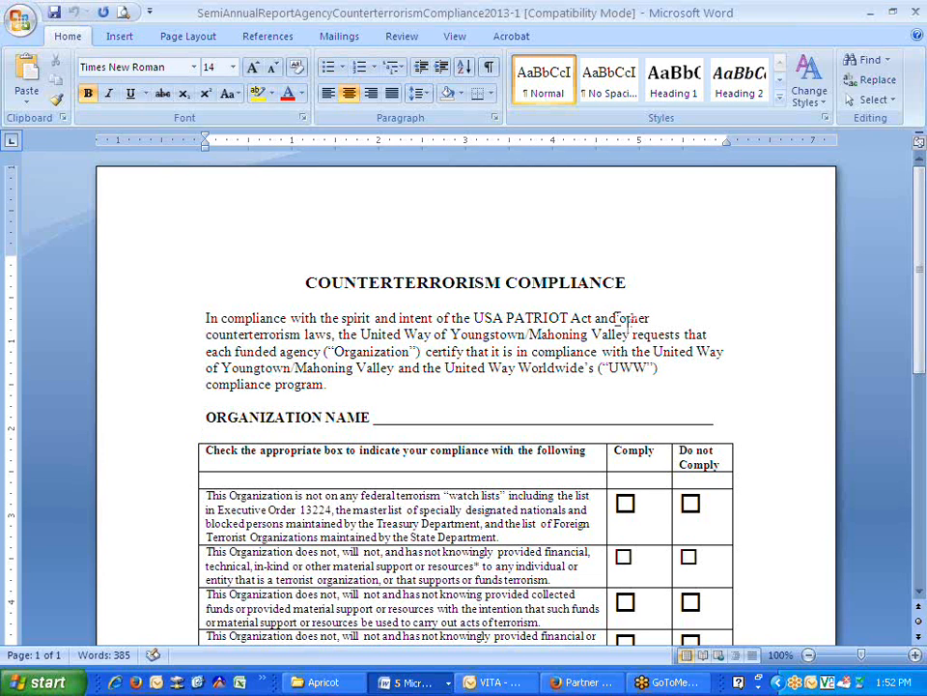
- Close the compliance form and e-mail United Way Apricot System Training.docx as an attachment from Word
left_click(914, 12)
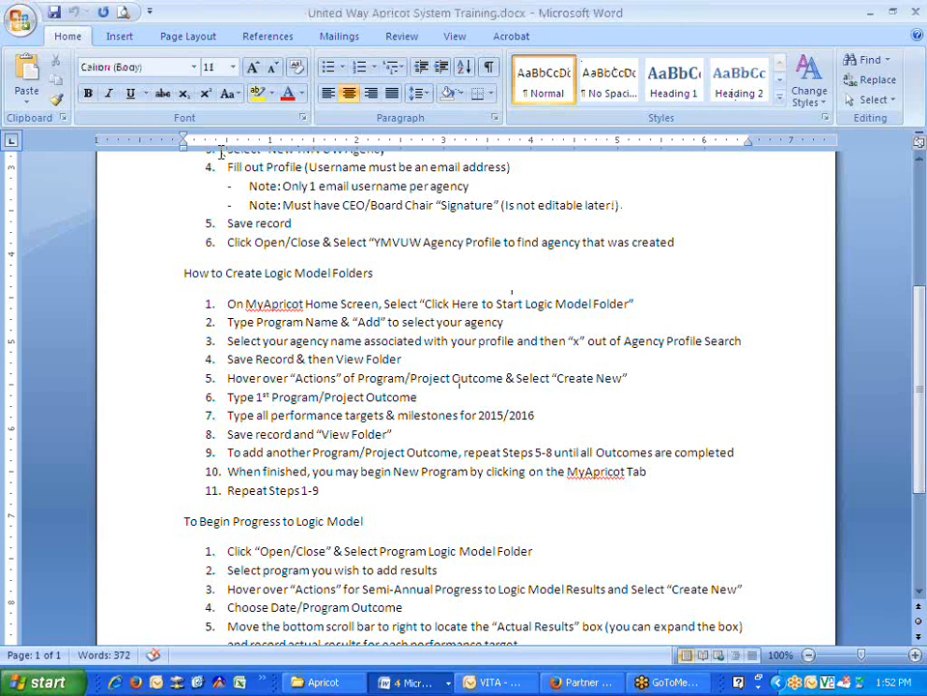
left_click(16, 23)
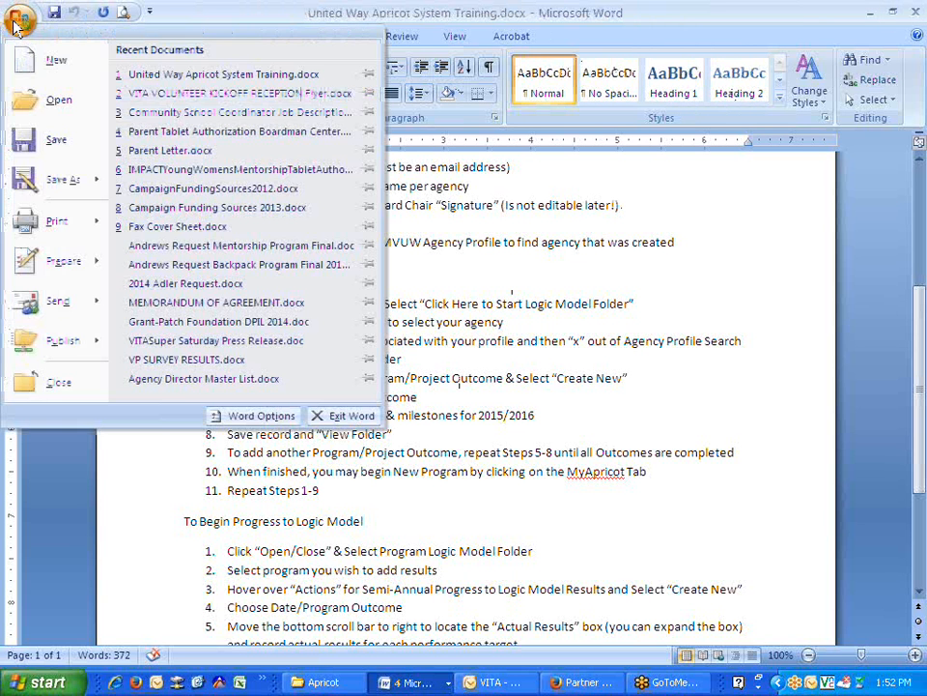
mouse_move(68, 301)
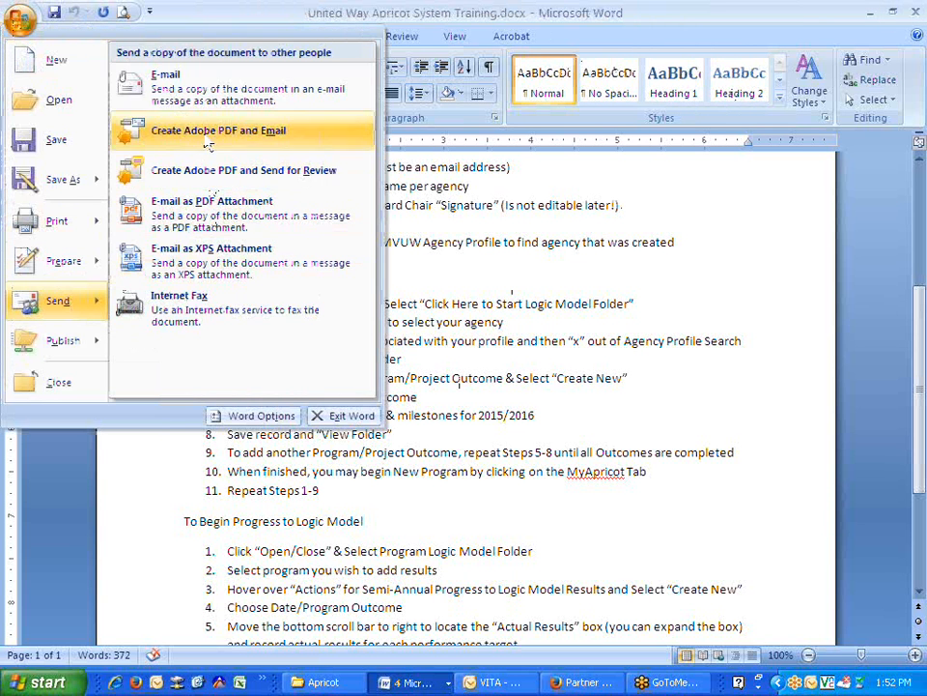
left_click(194, 89)
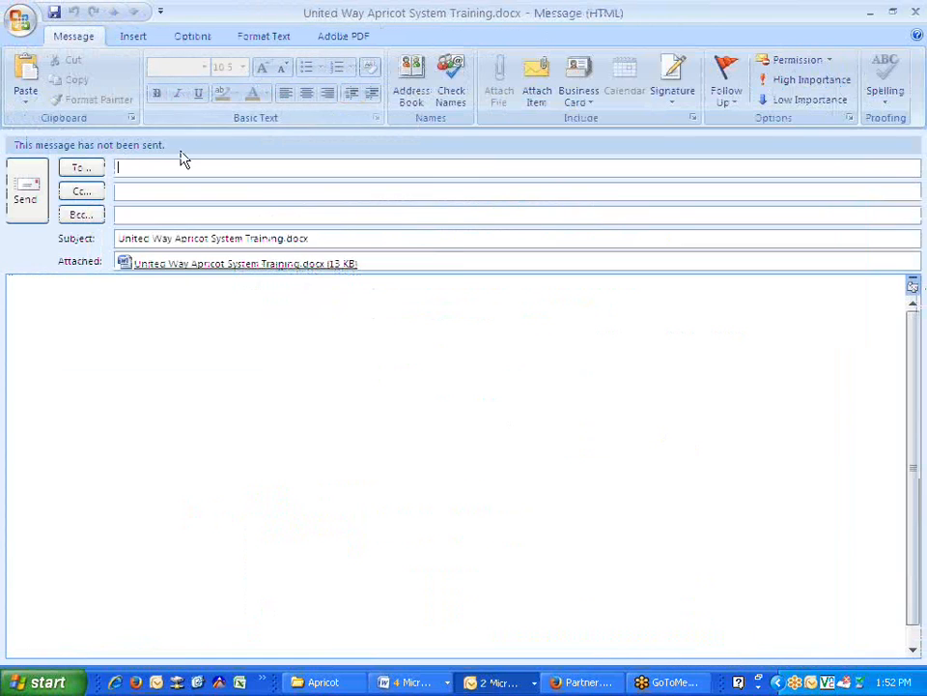
- Add two recipients to the To field using autocomplete suggestions
type("mic")
key("Return")
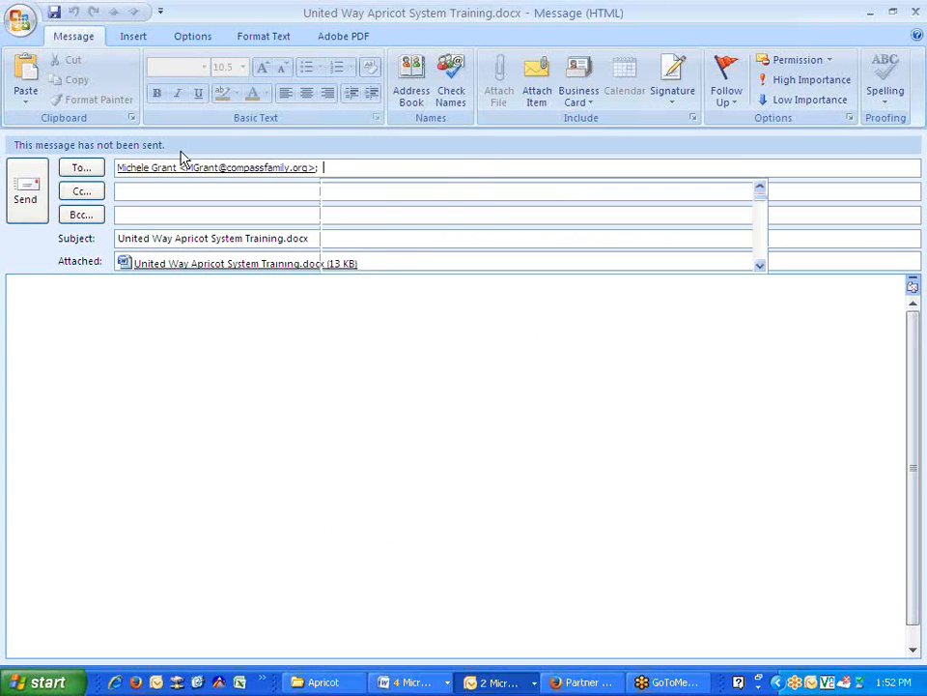
type("lea")
key("Return")
- Write 'Here is our training for Apricot!', sign with the sender's name, and send the e-mail
left_click(94, 340)
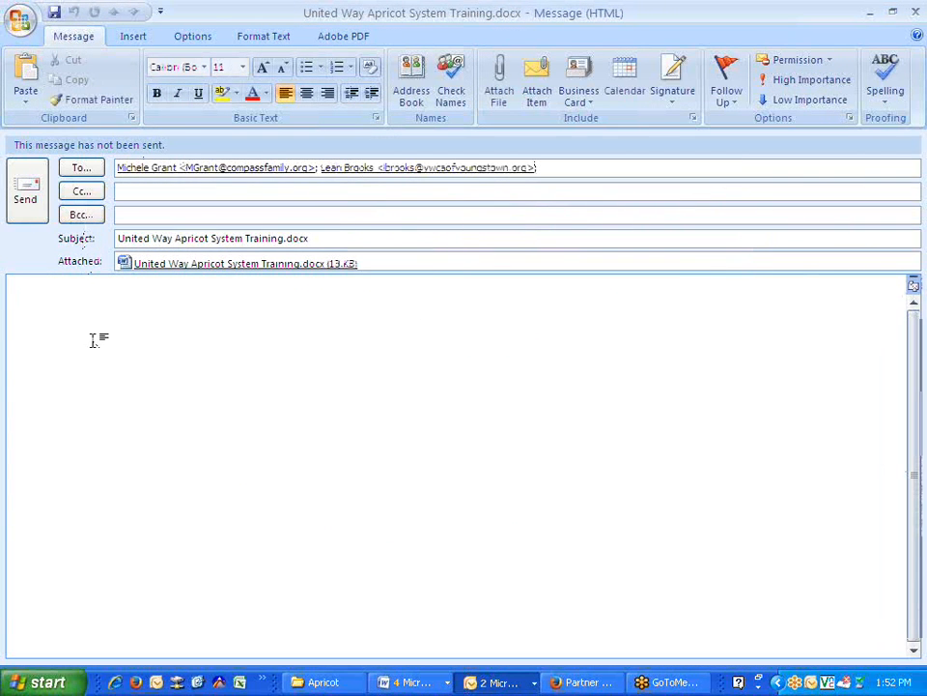
type("Here i")
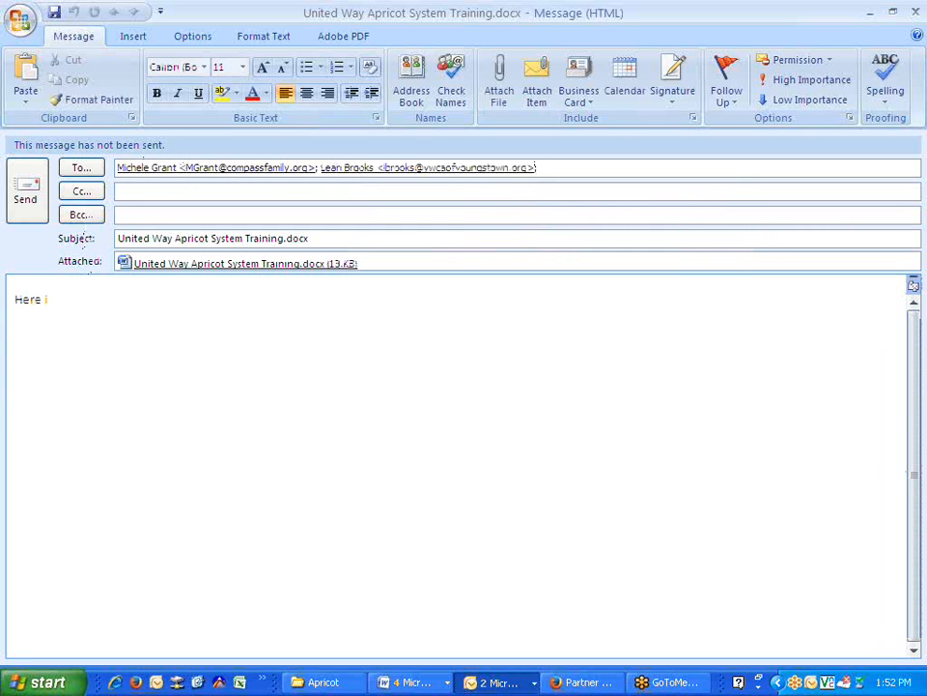
type("s our training for")
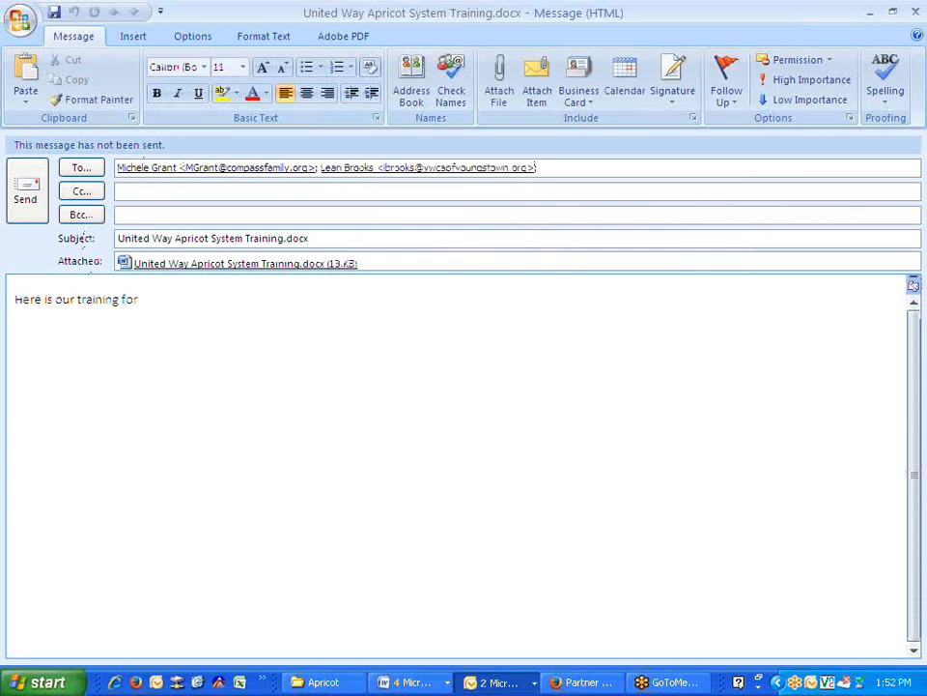
type(" Apricot!")
key("Return")
key("Return")
type("Laura Weymer")
left_click(25, 188)
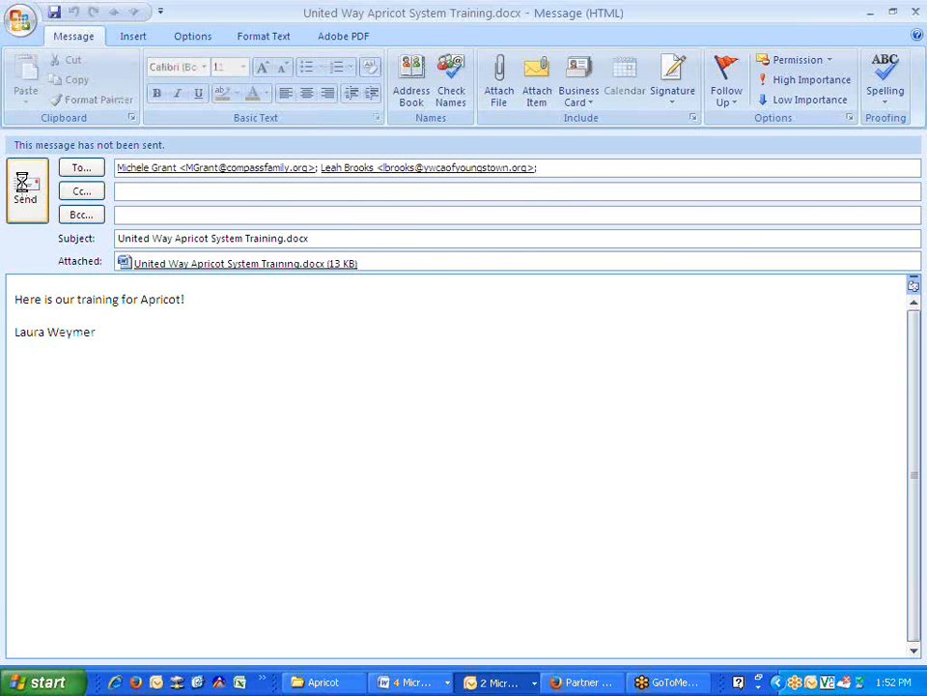